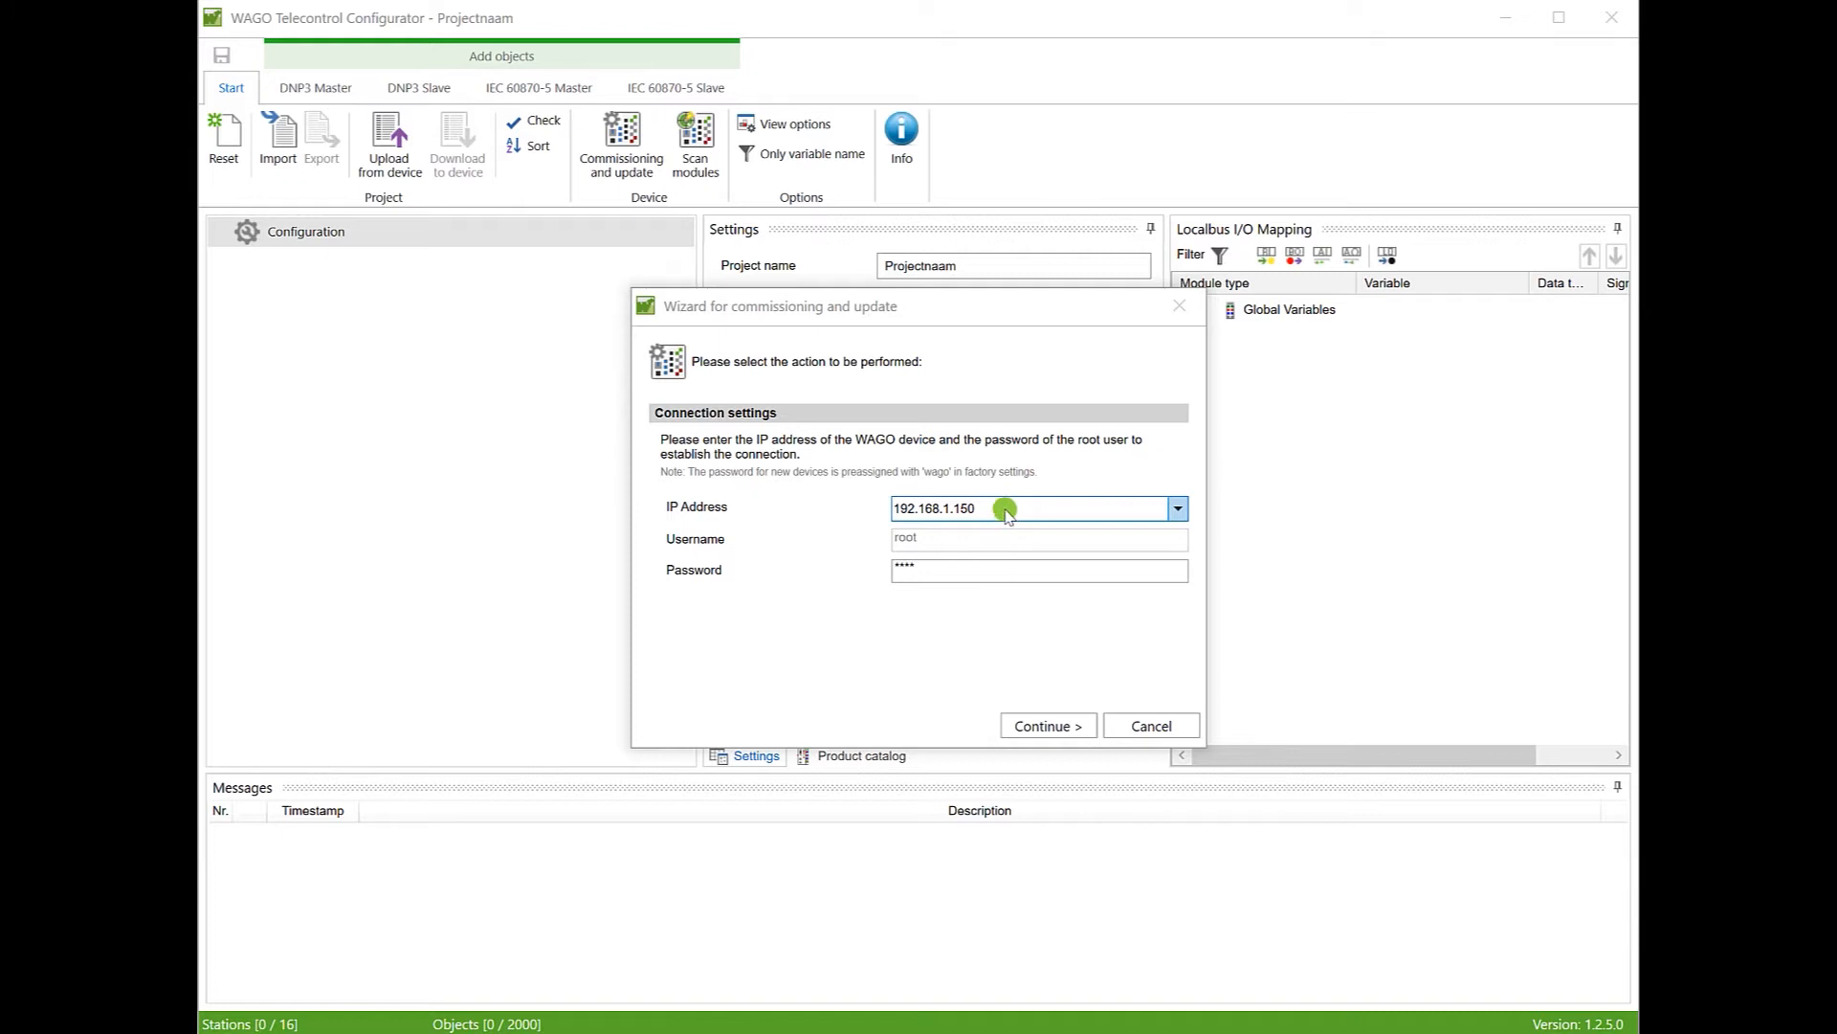
Step: Enter 192.168.1.150 as the device IP address
{"action": "left_click", "coordinate": [1000, 508]}
{"action": "type", "text": "192"}
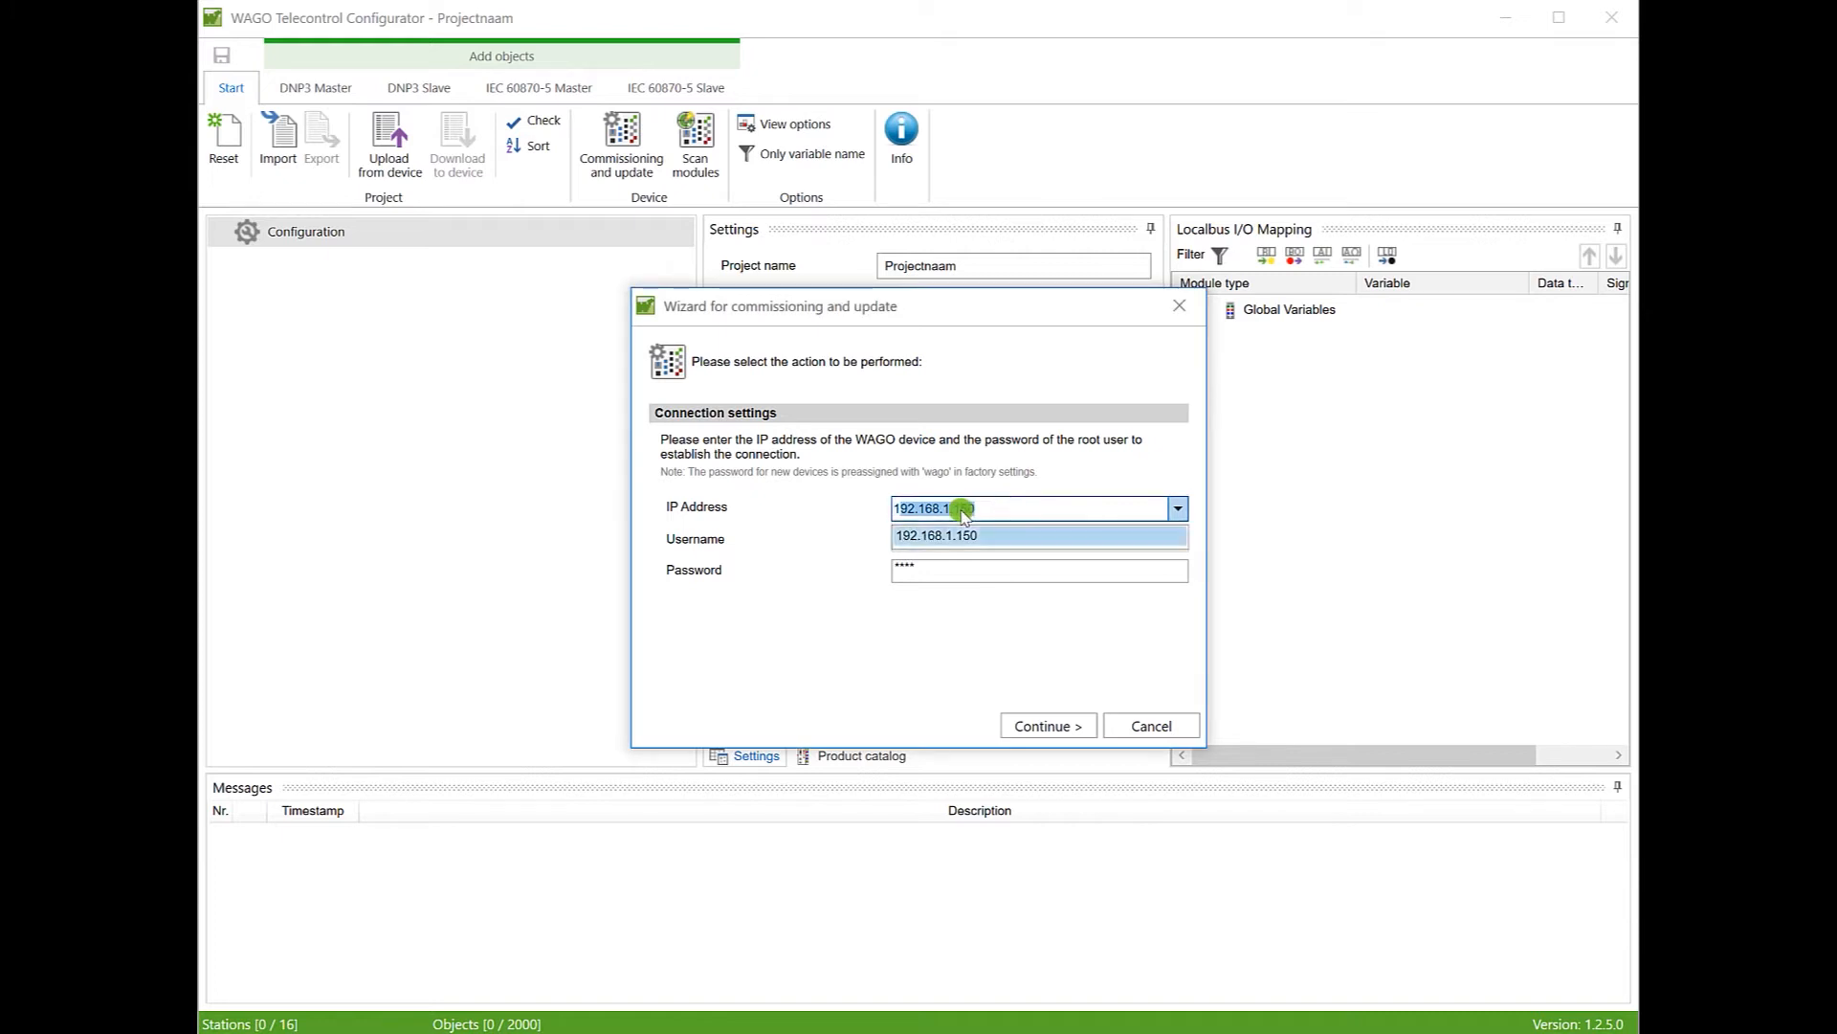
{"action": "type", "text": ".168.1.150"}
{"action": "left_click", "coordinate": [832, 538]}
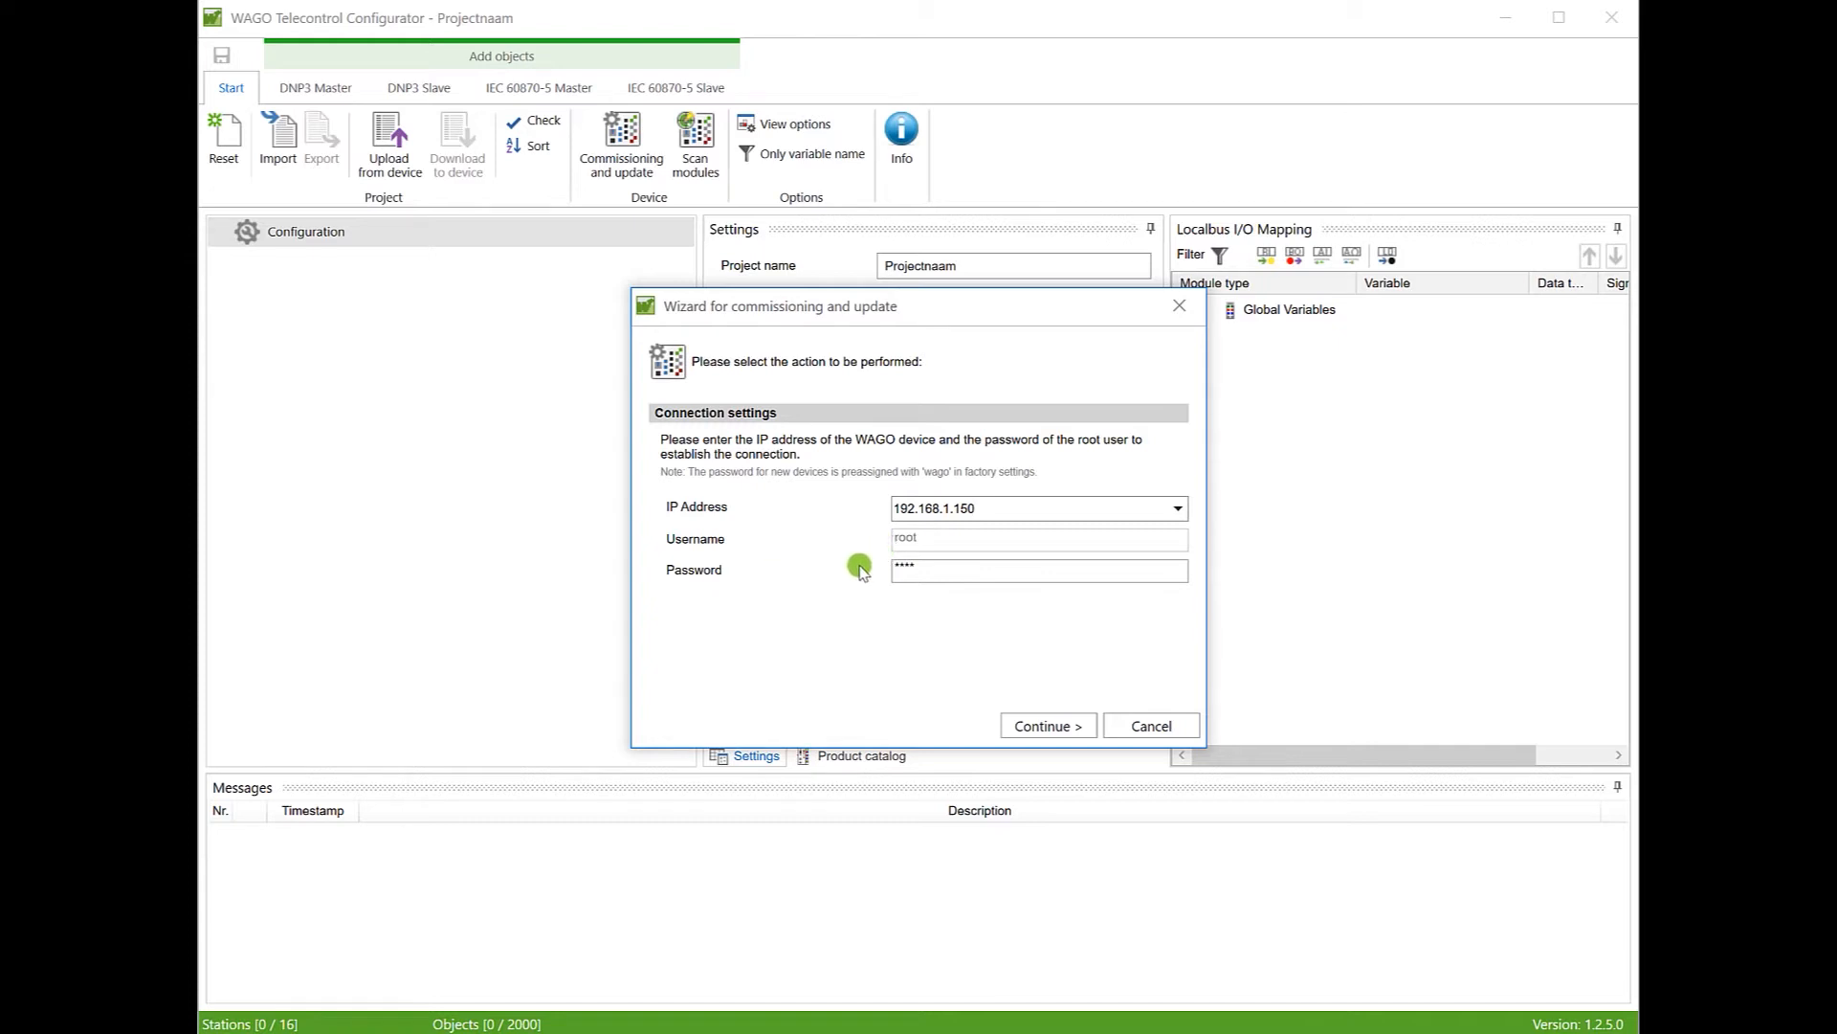
Step: Retype the root password and continue to the change-user-password page
{"action": "left_click_drag", "start_coordinate": [944, 569], "coordinate": [874, 569]}
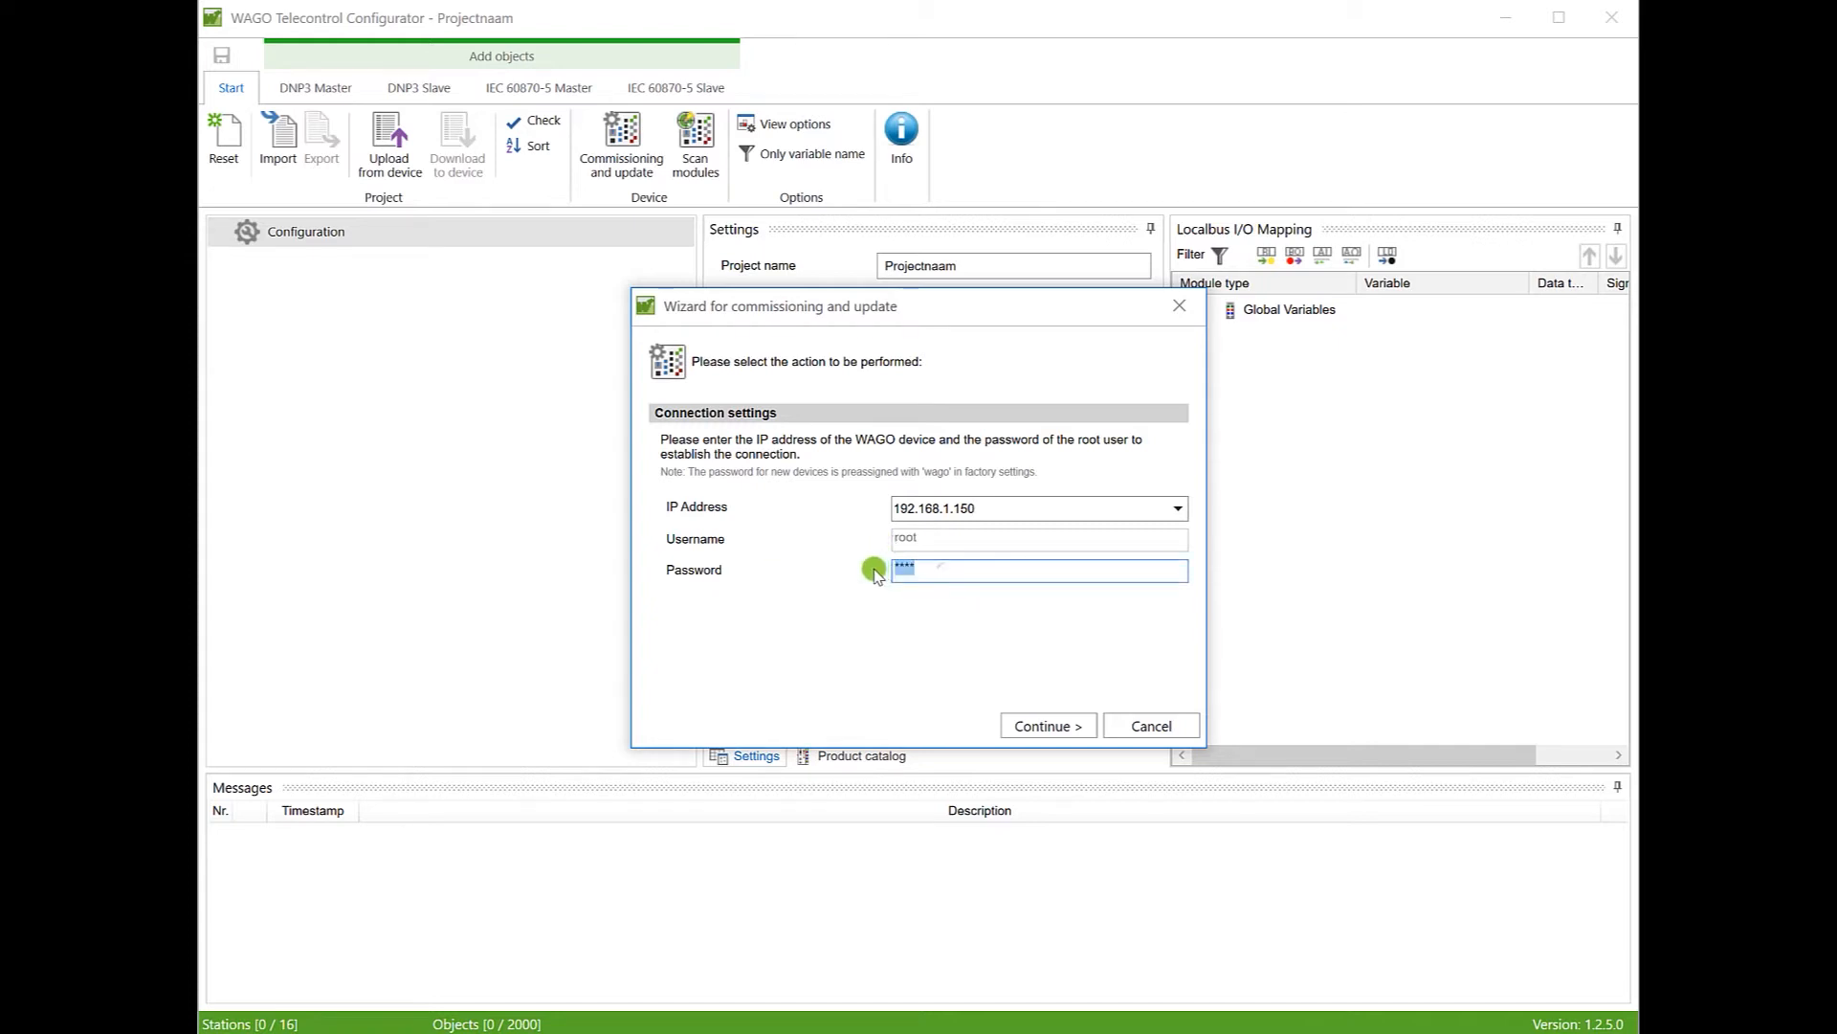
{"action": "type", "text": "**"}
{"action": "type", "text": "go"}
{"action": "left_click", "coordinate": [1057, 726]}
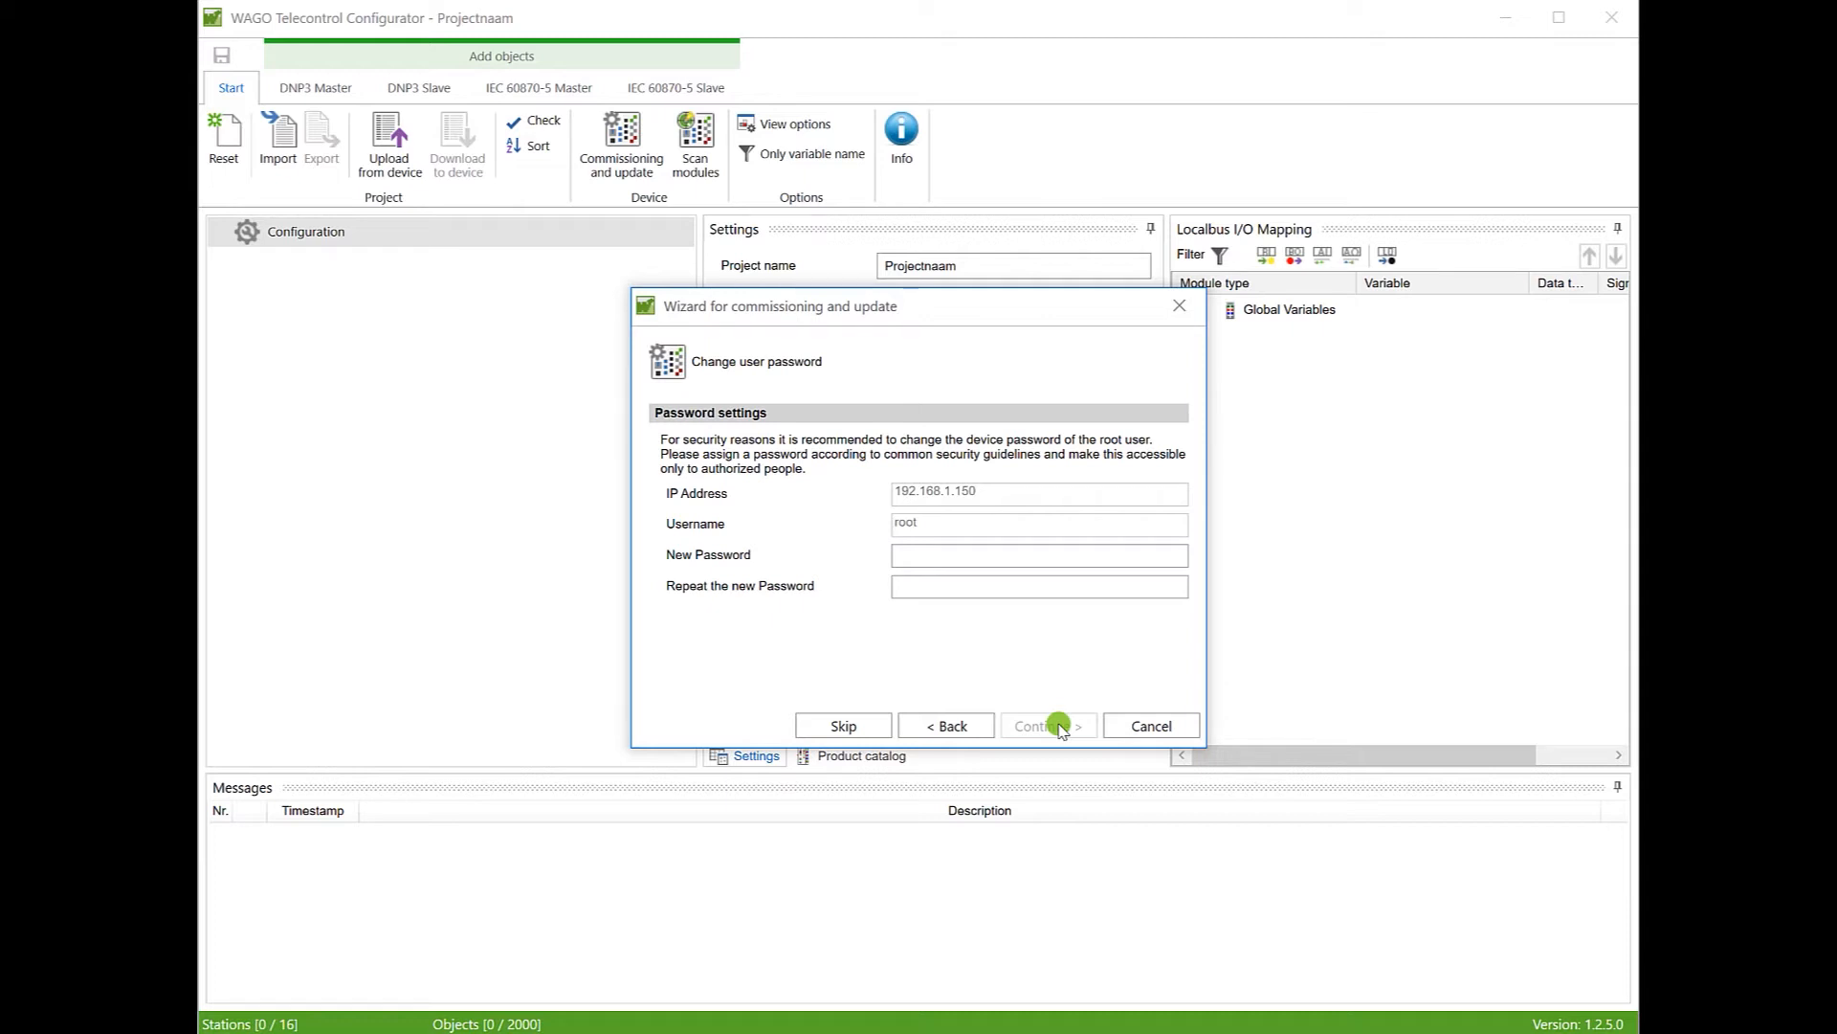
{"action": "left_click", "coordinate": [965, 562]}
Step: Enter and repeat a new root password, continuing until the 750-8202 PFC200 connection succeeds
{"action": "type", "text": "****"}
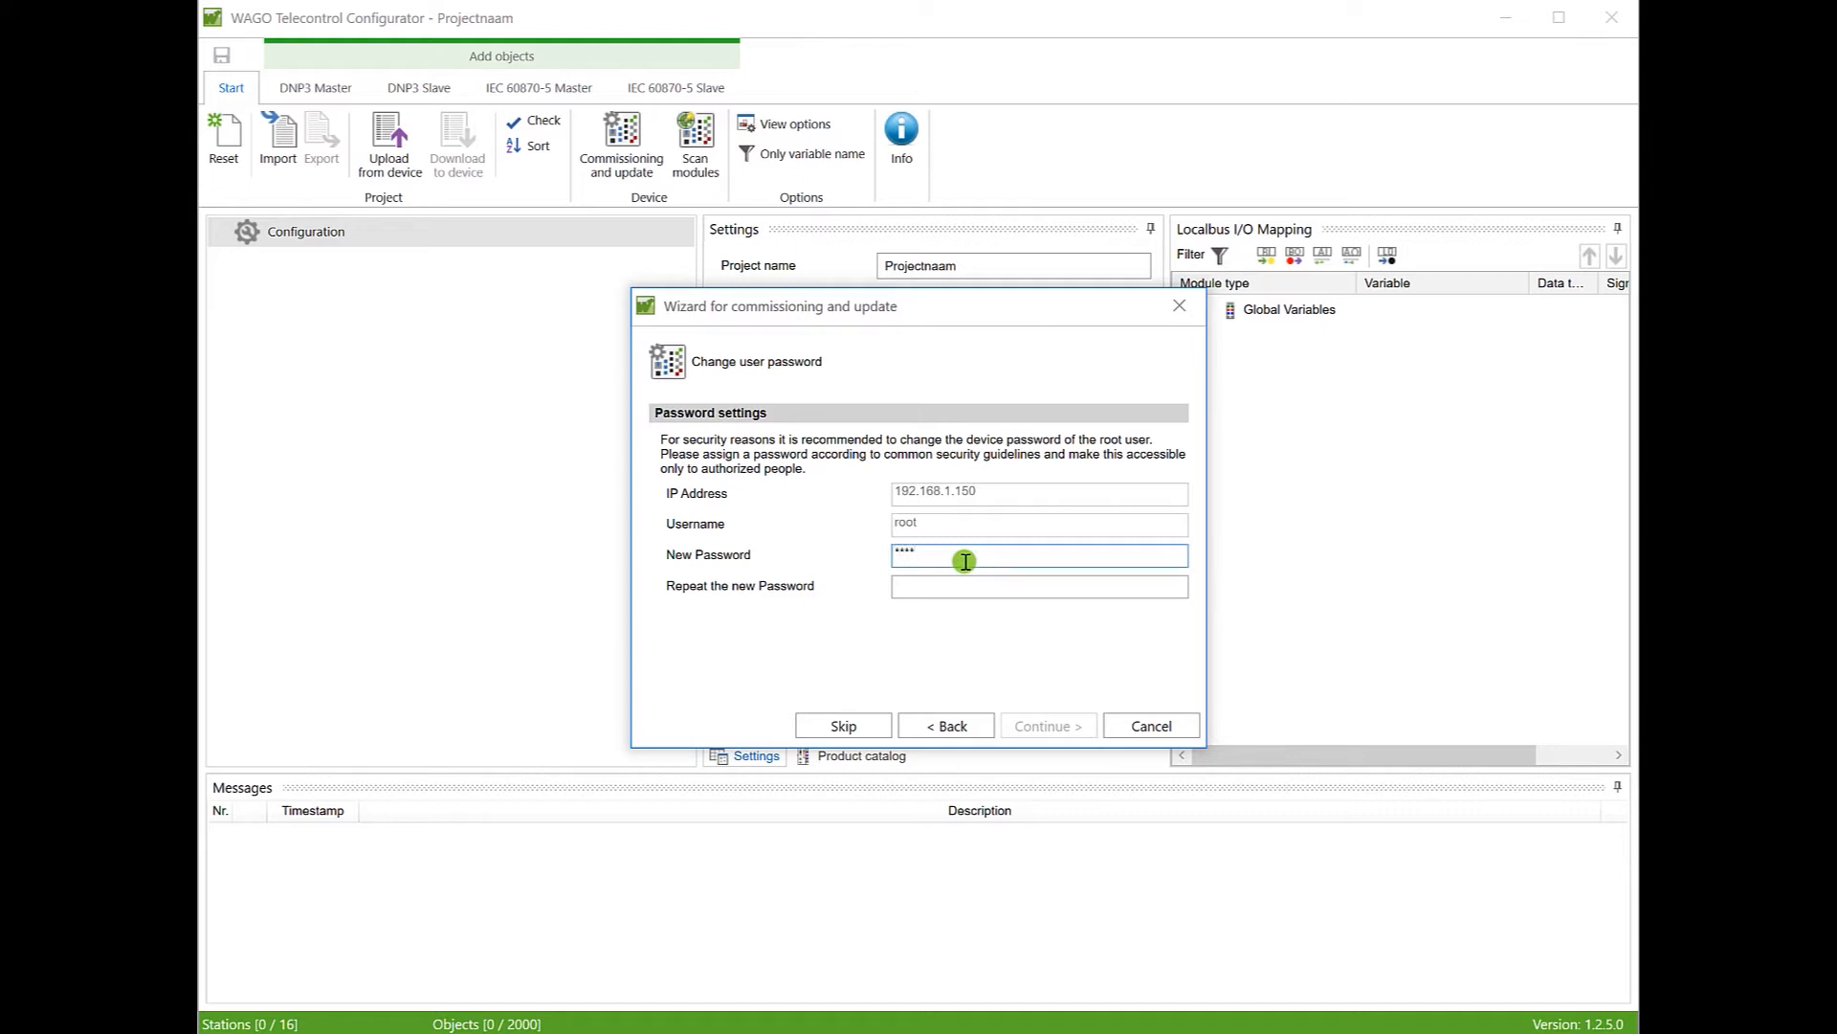
{"action": "left_click", "coordinate": [963, 588]}
{"action": "type", "text": "****"}
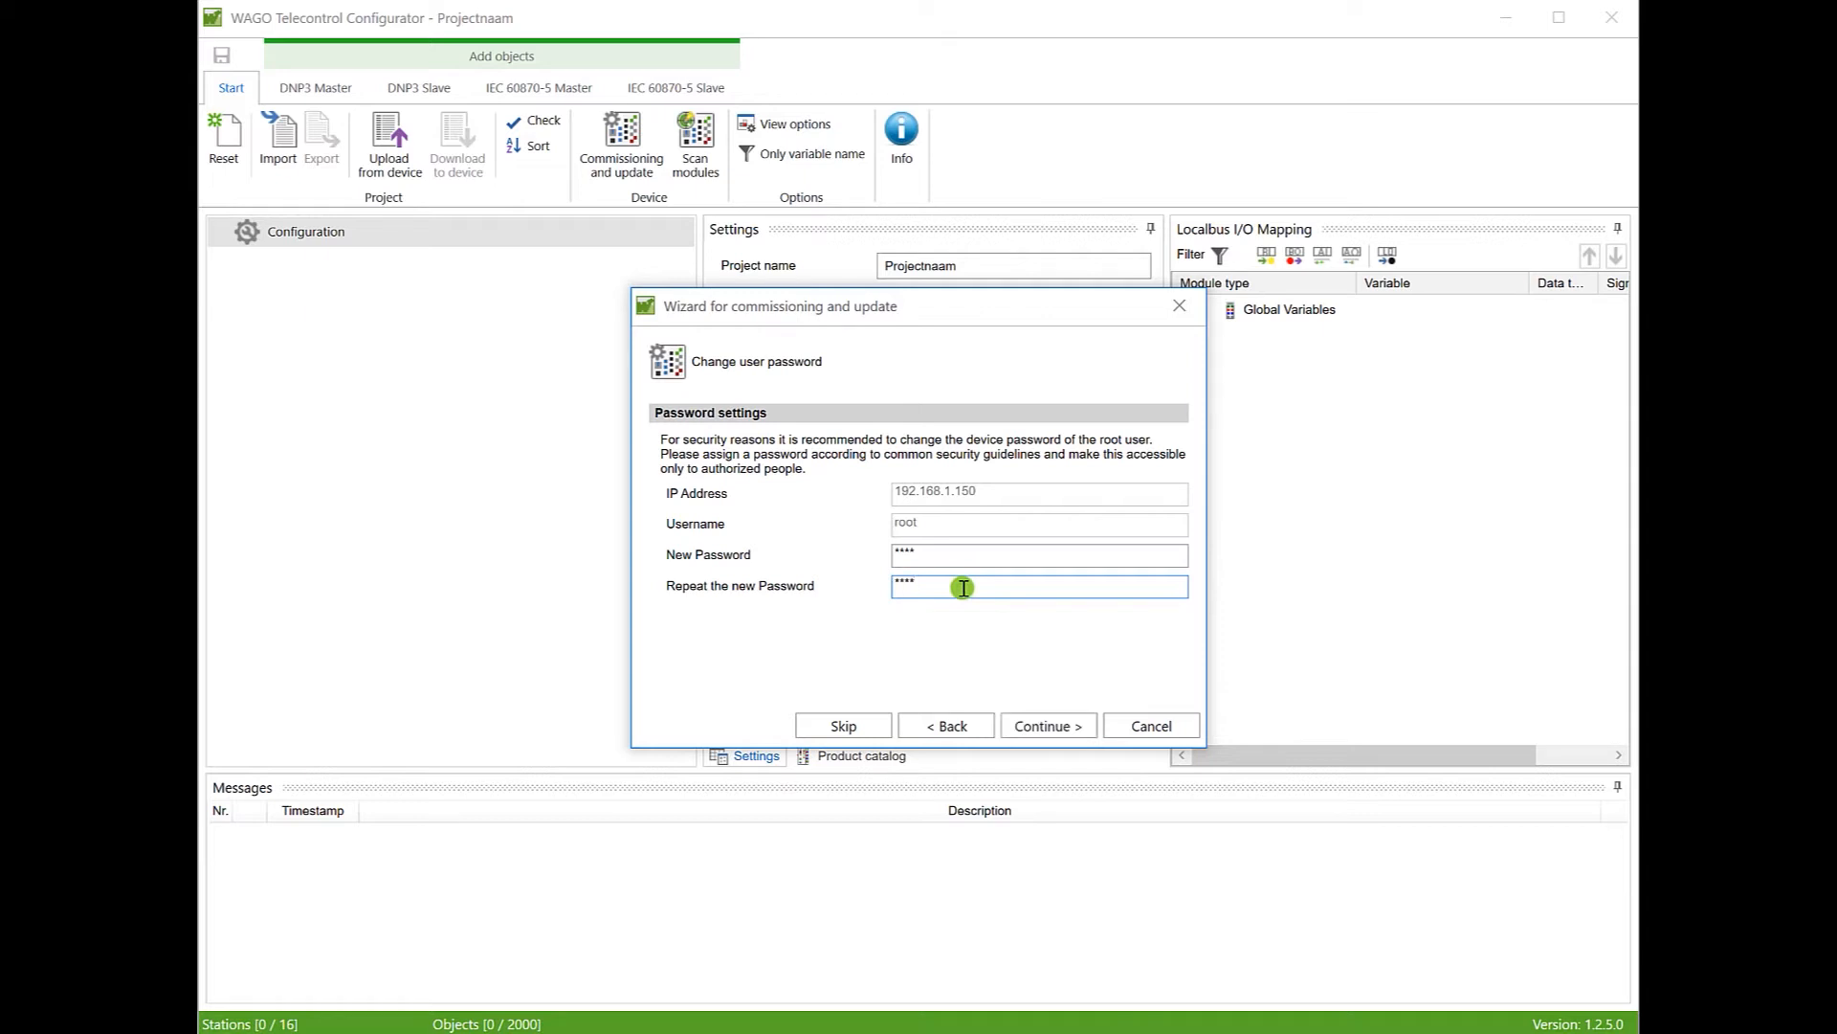
{"action": "left_click", "coordinate": [1033, 726]}
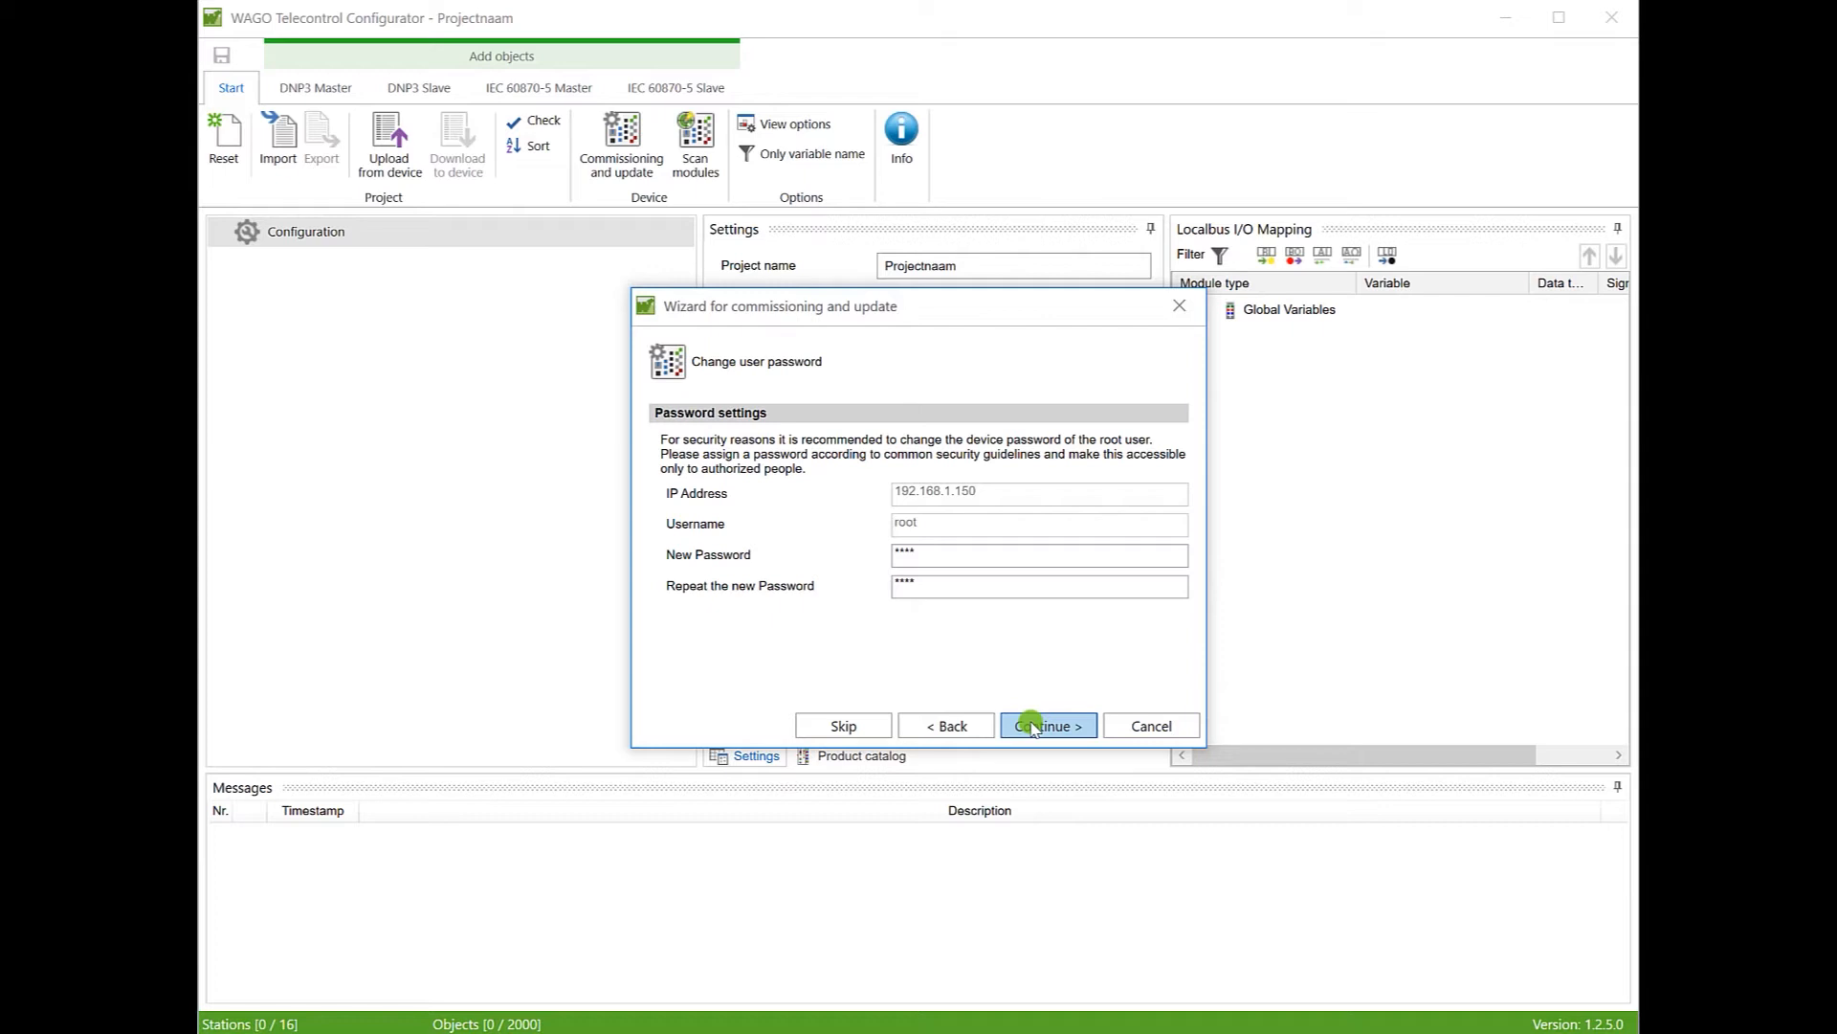
{"action": "left_click", "coordinate": [1032, 724]}
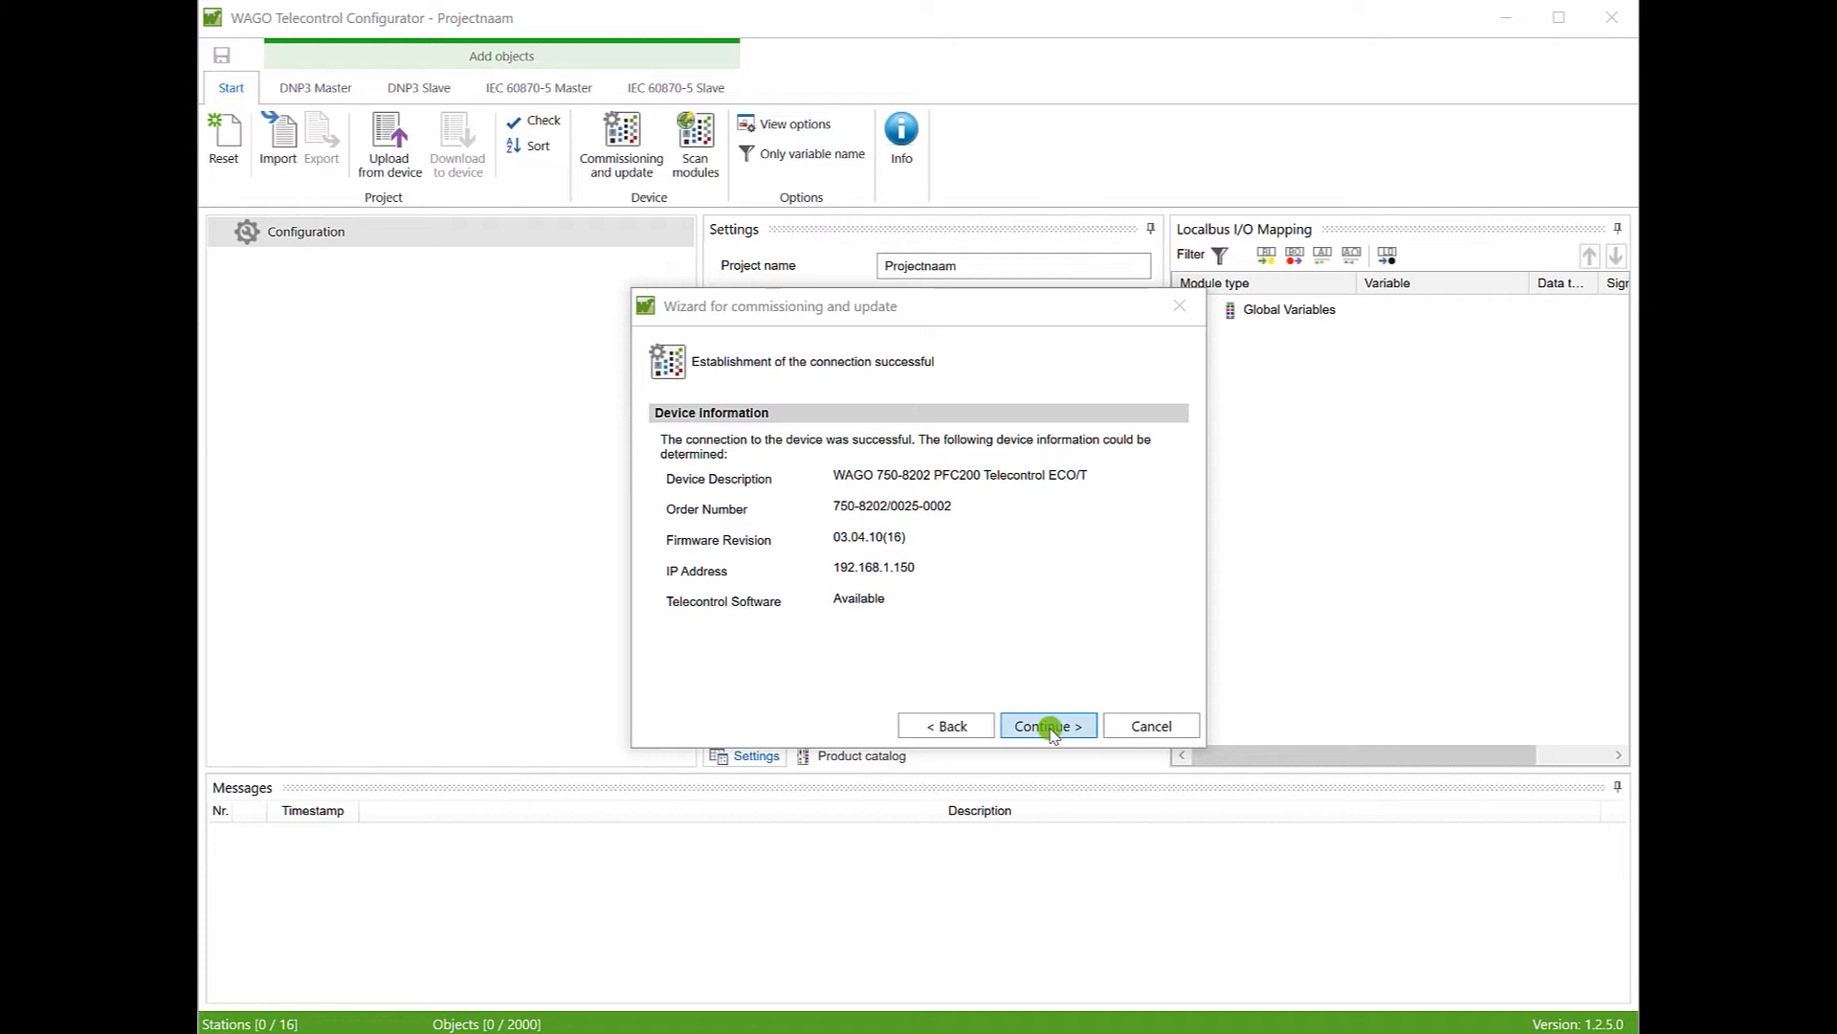
{"action": "left_click", "coordinate": [1050, 728]}
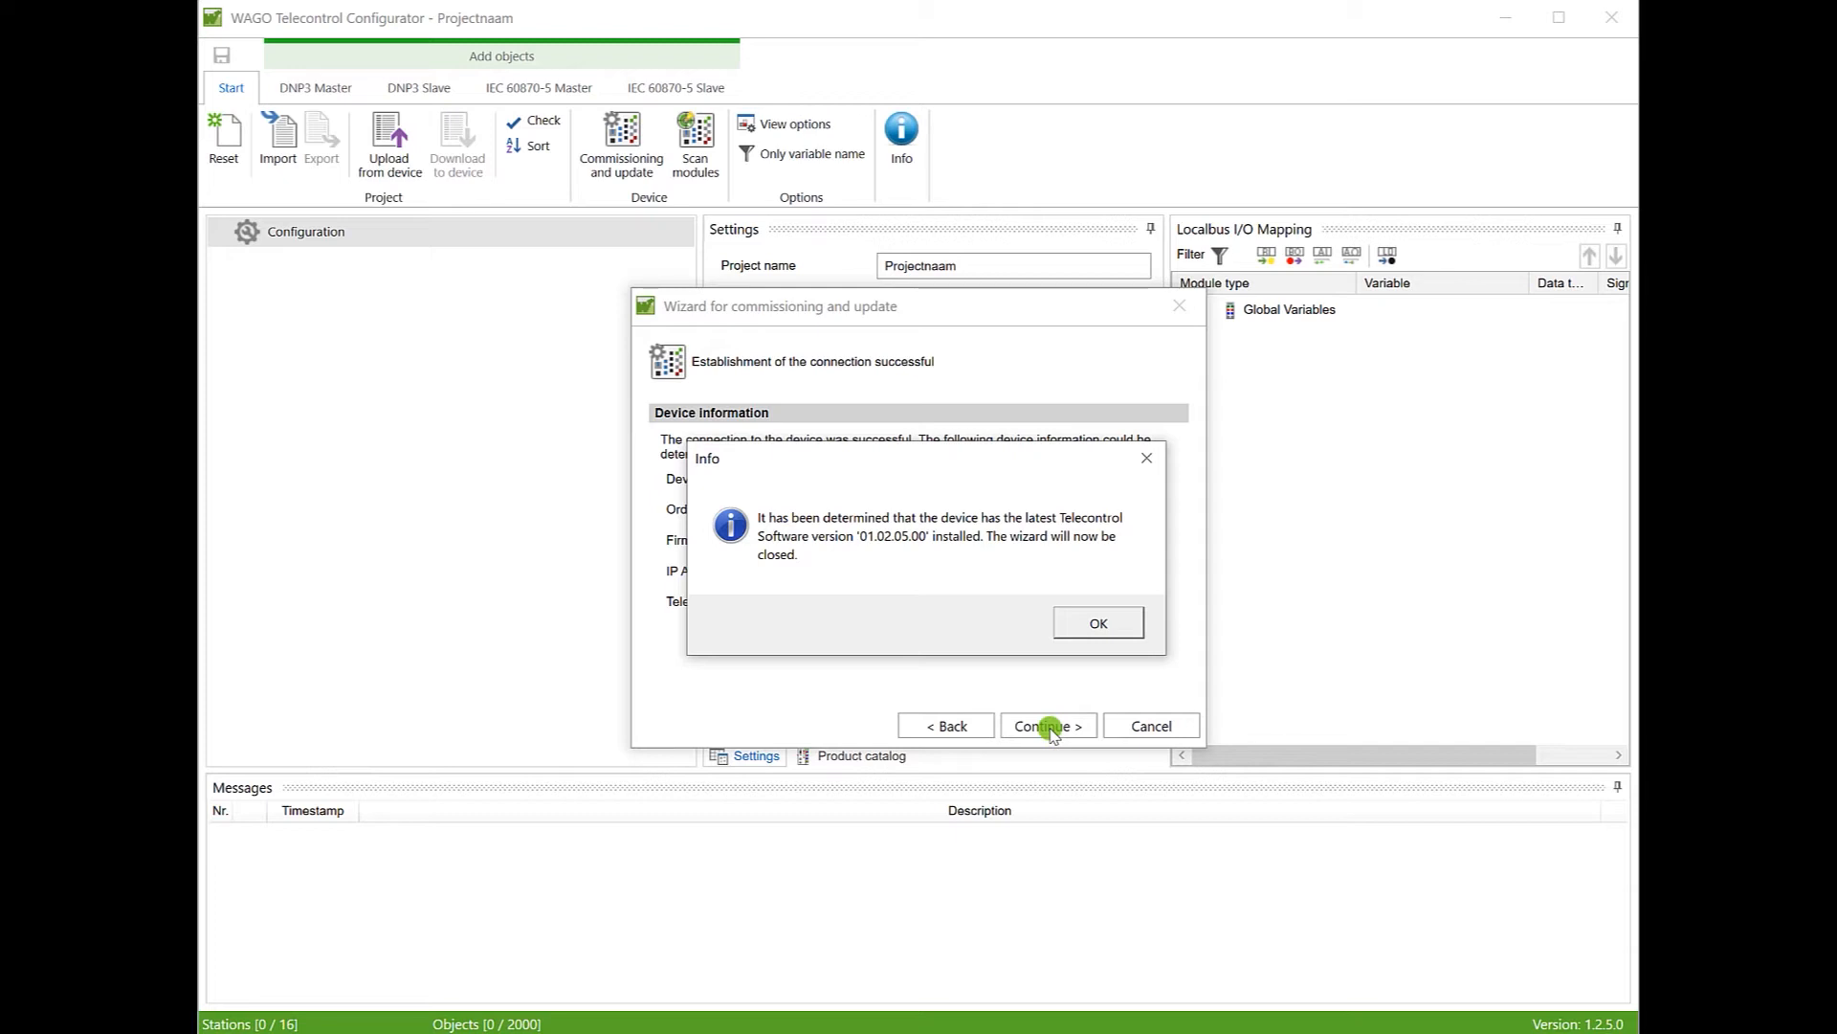
Step: Acknowledge the latest-software Info message to close the commissioning wizard
{"action": "left_click", "coordinate": [1098, 624]}
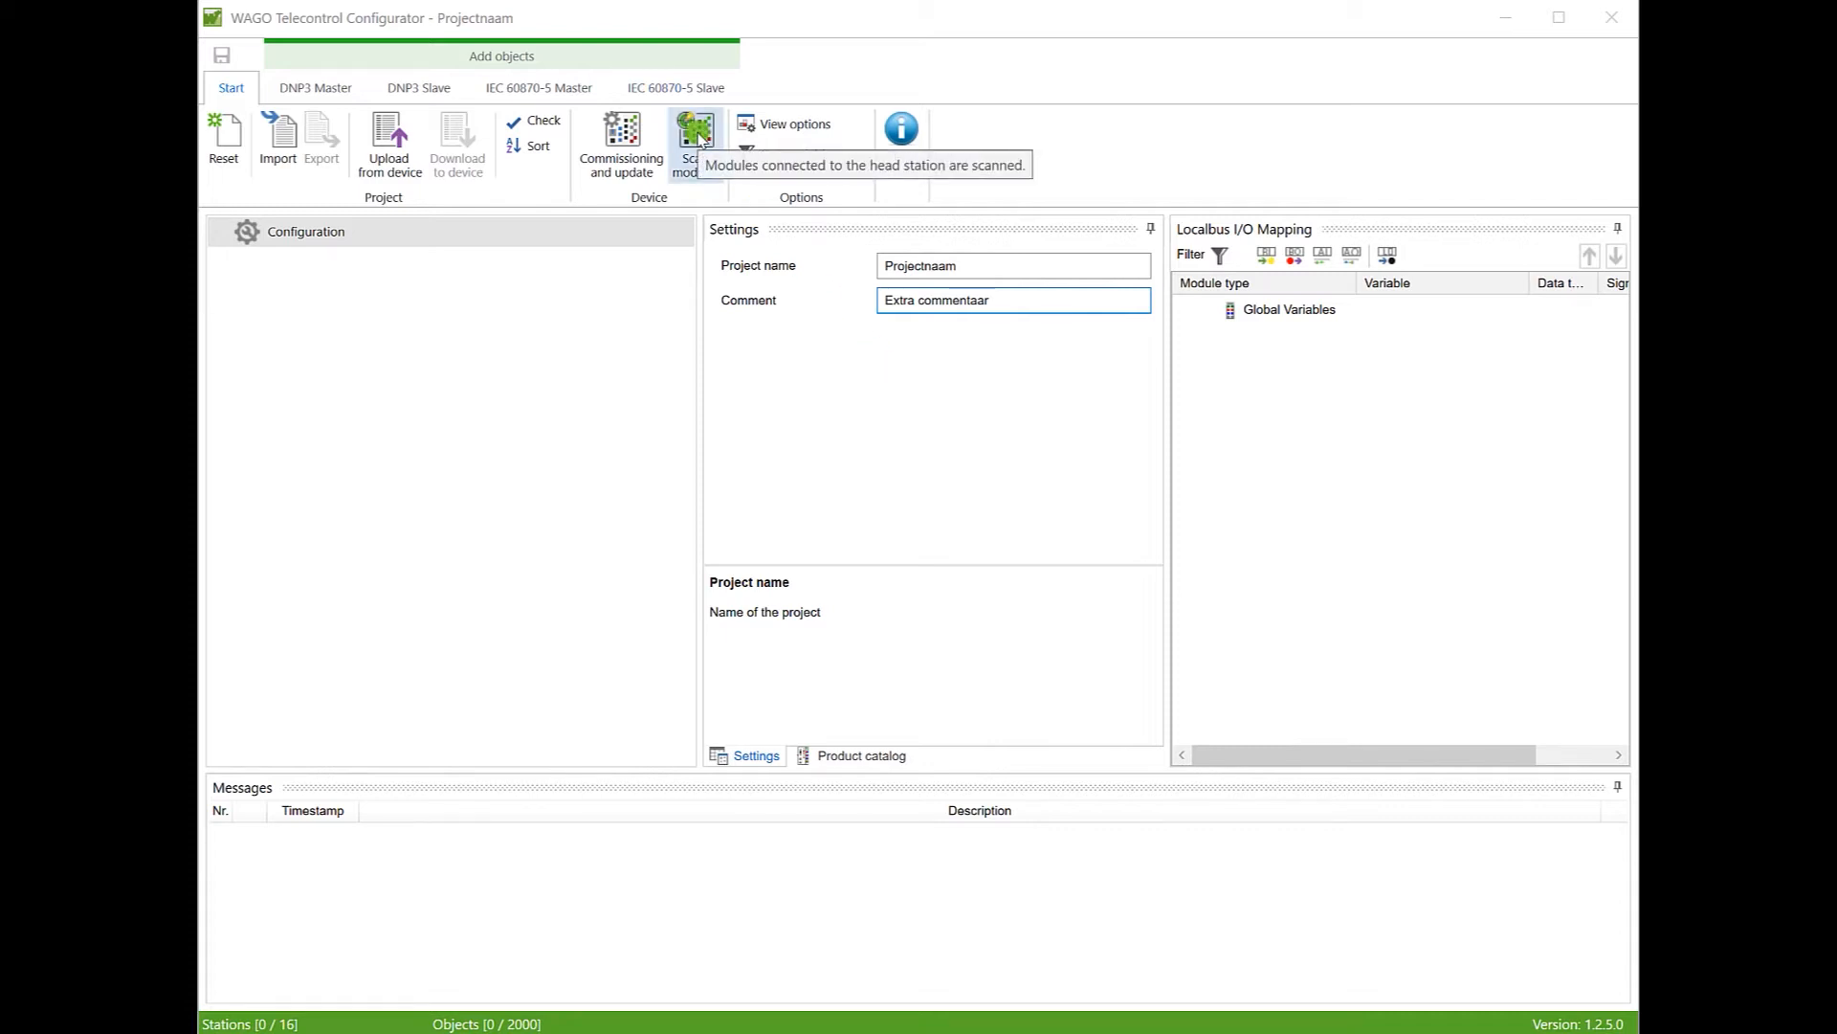
Step: Scan the head station's modules, toggle the digital-input filter, and expand the first Dig-In module
{"action": "left_click", "coordinate": [697, 136]}
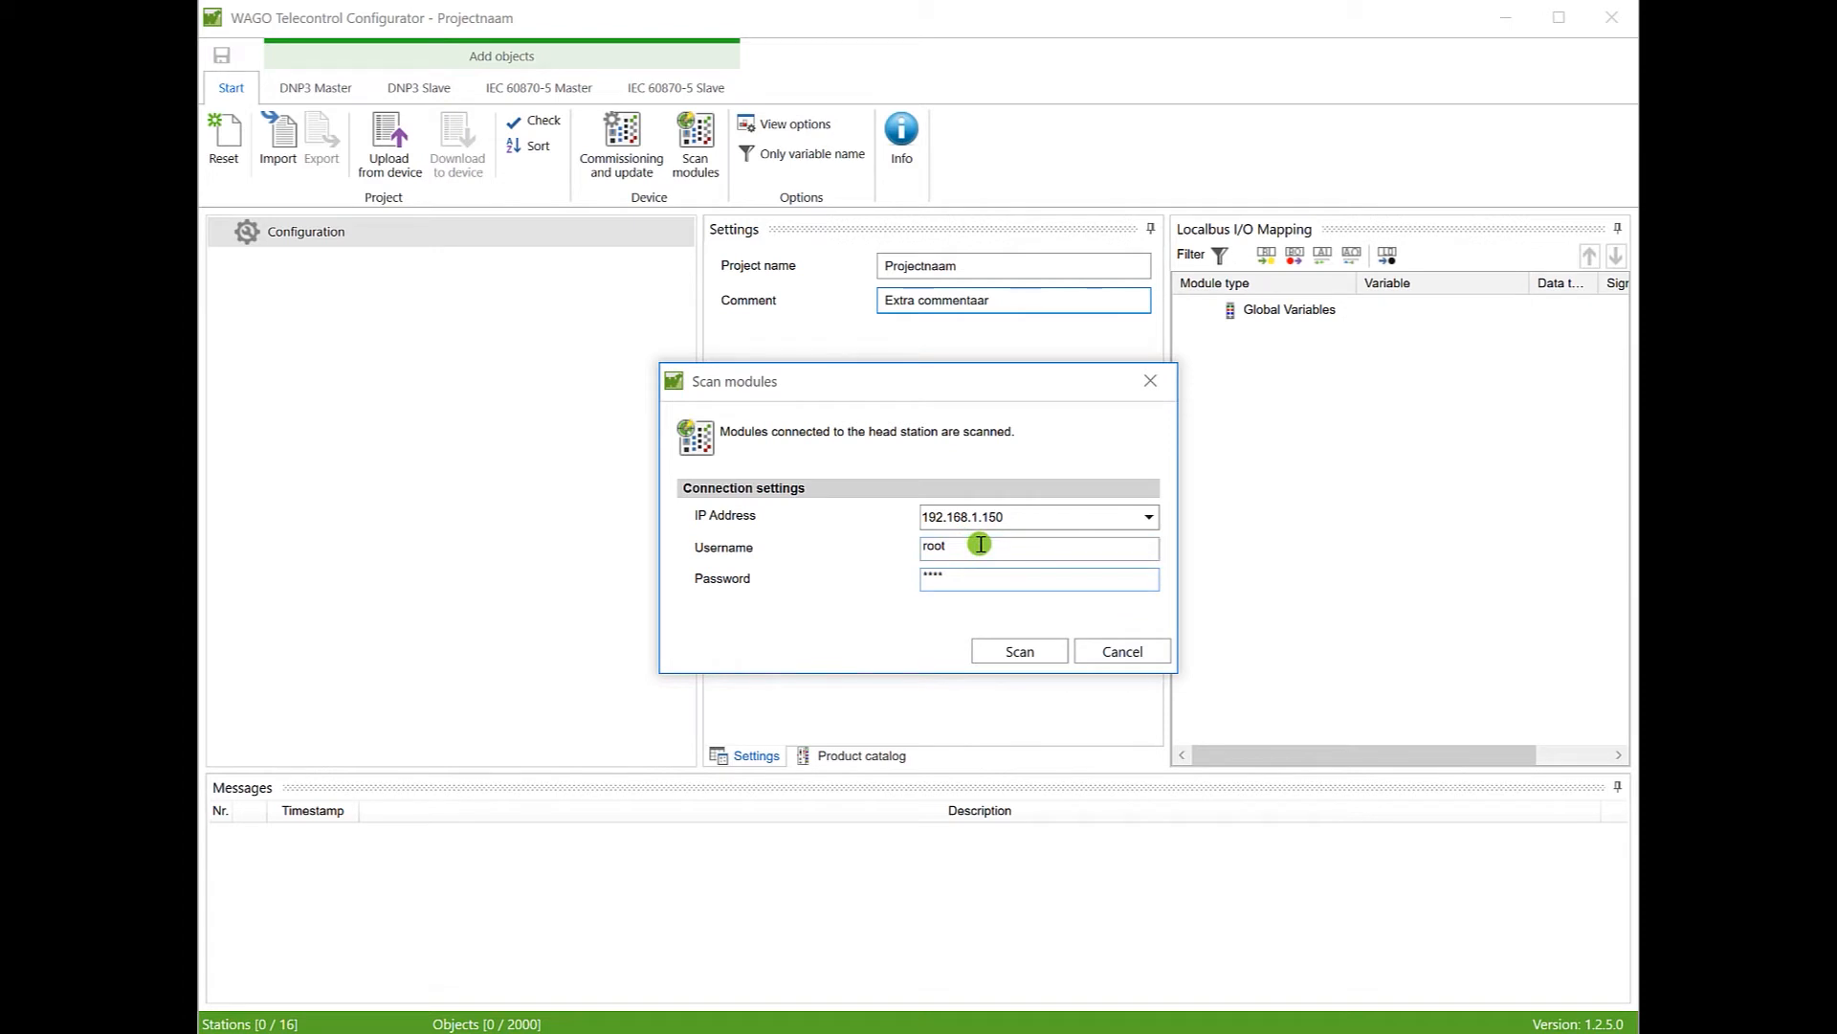
{"action": "left_click", "coordinate": [1013, 653]}
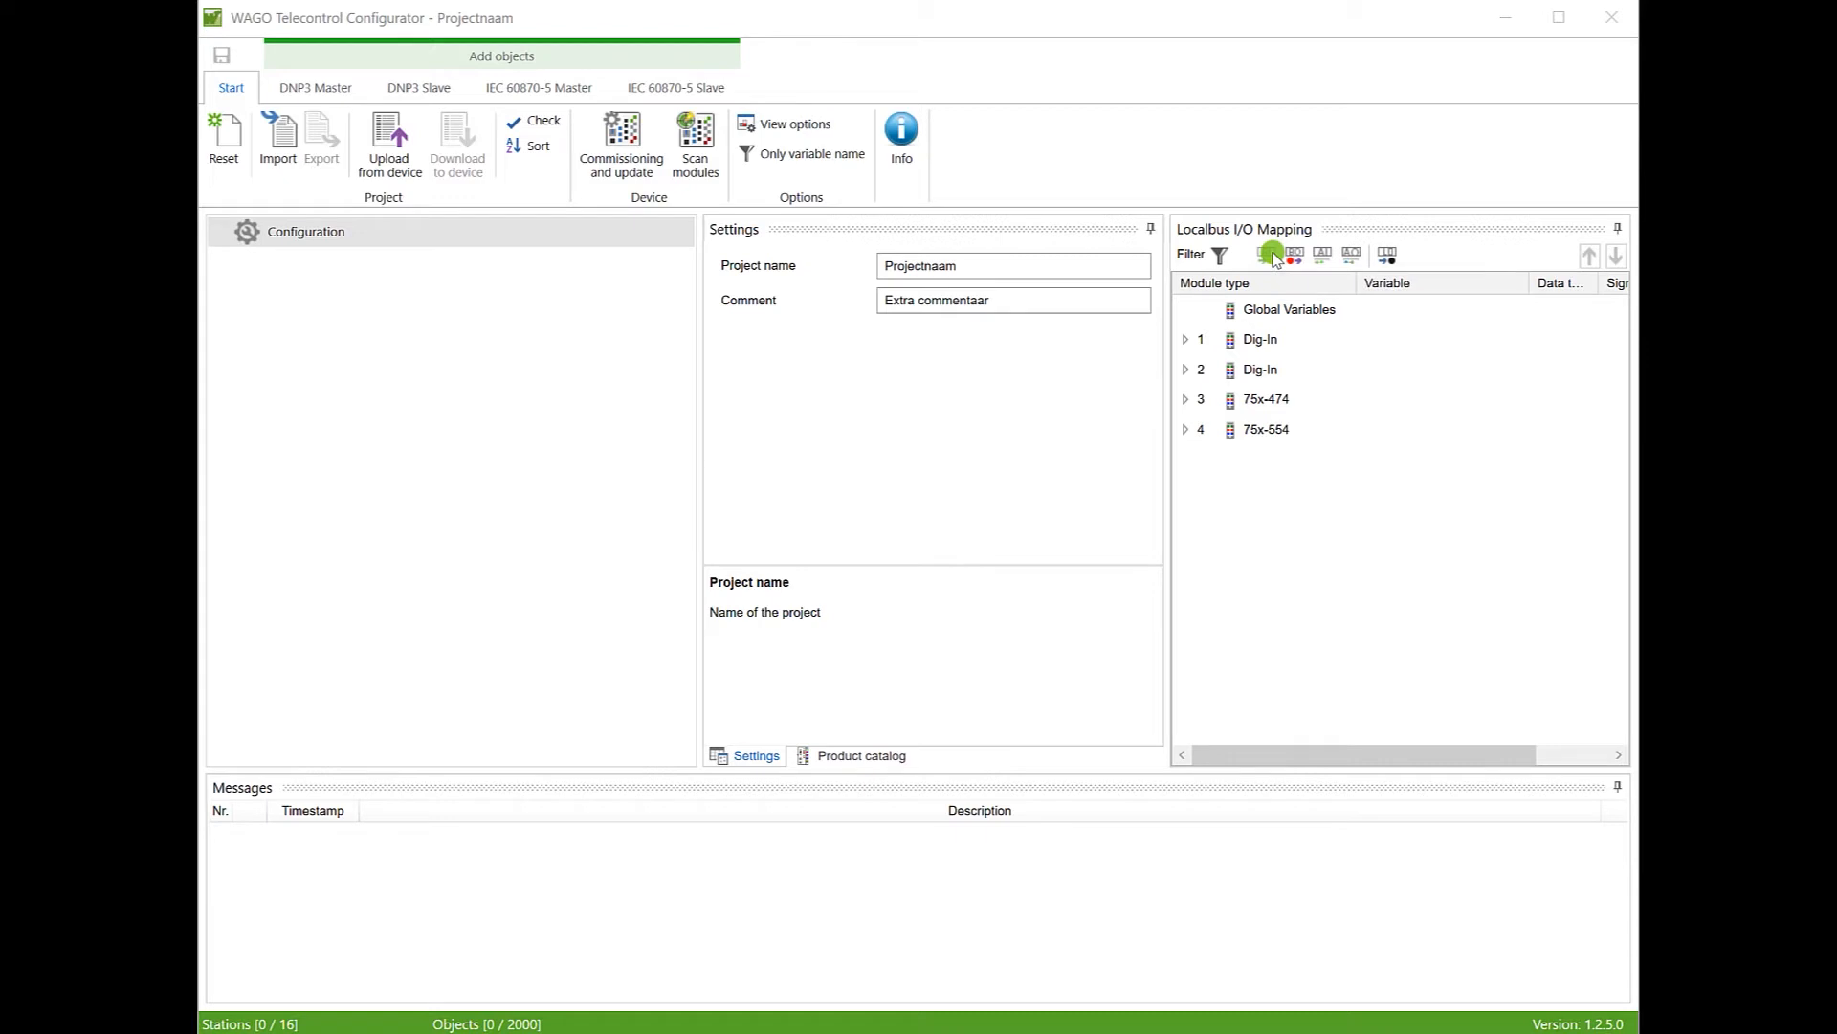
{"action": "left_click", "coordinate": [1270, 255]}
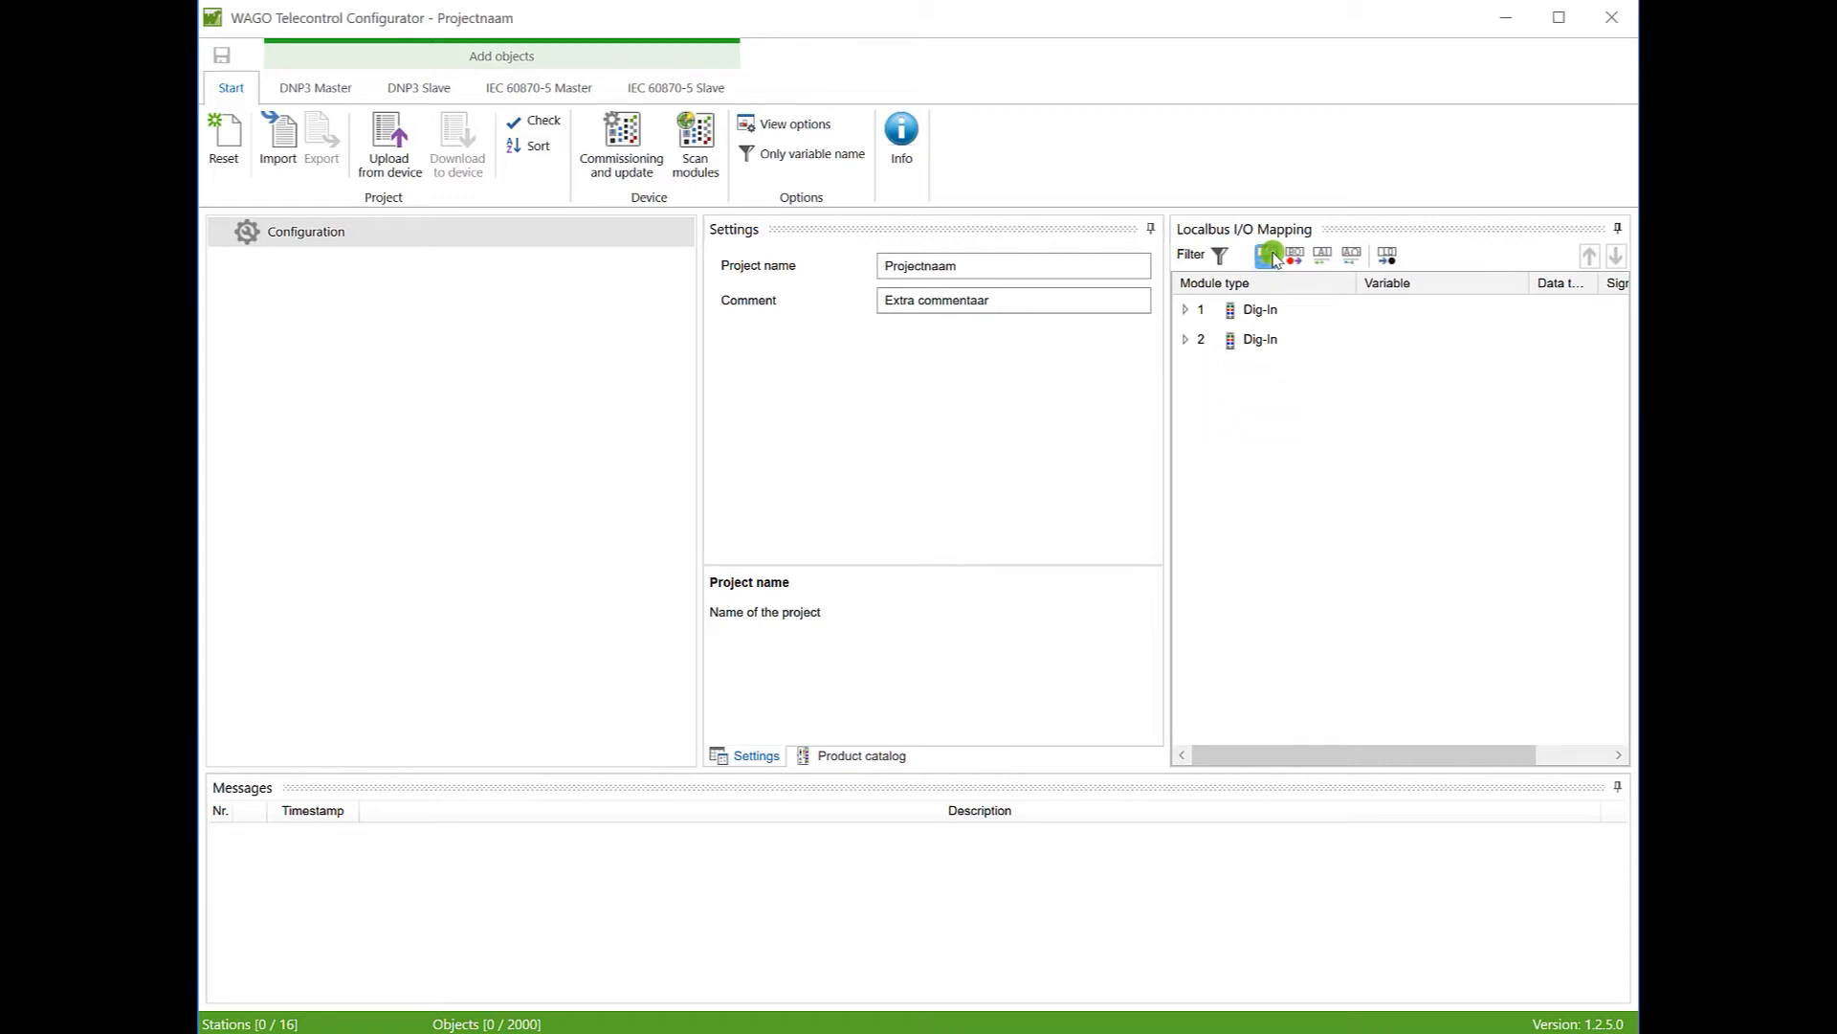
{"action": "left_click", "coordinate": [1271, 255]}
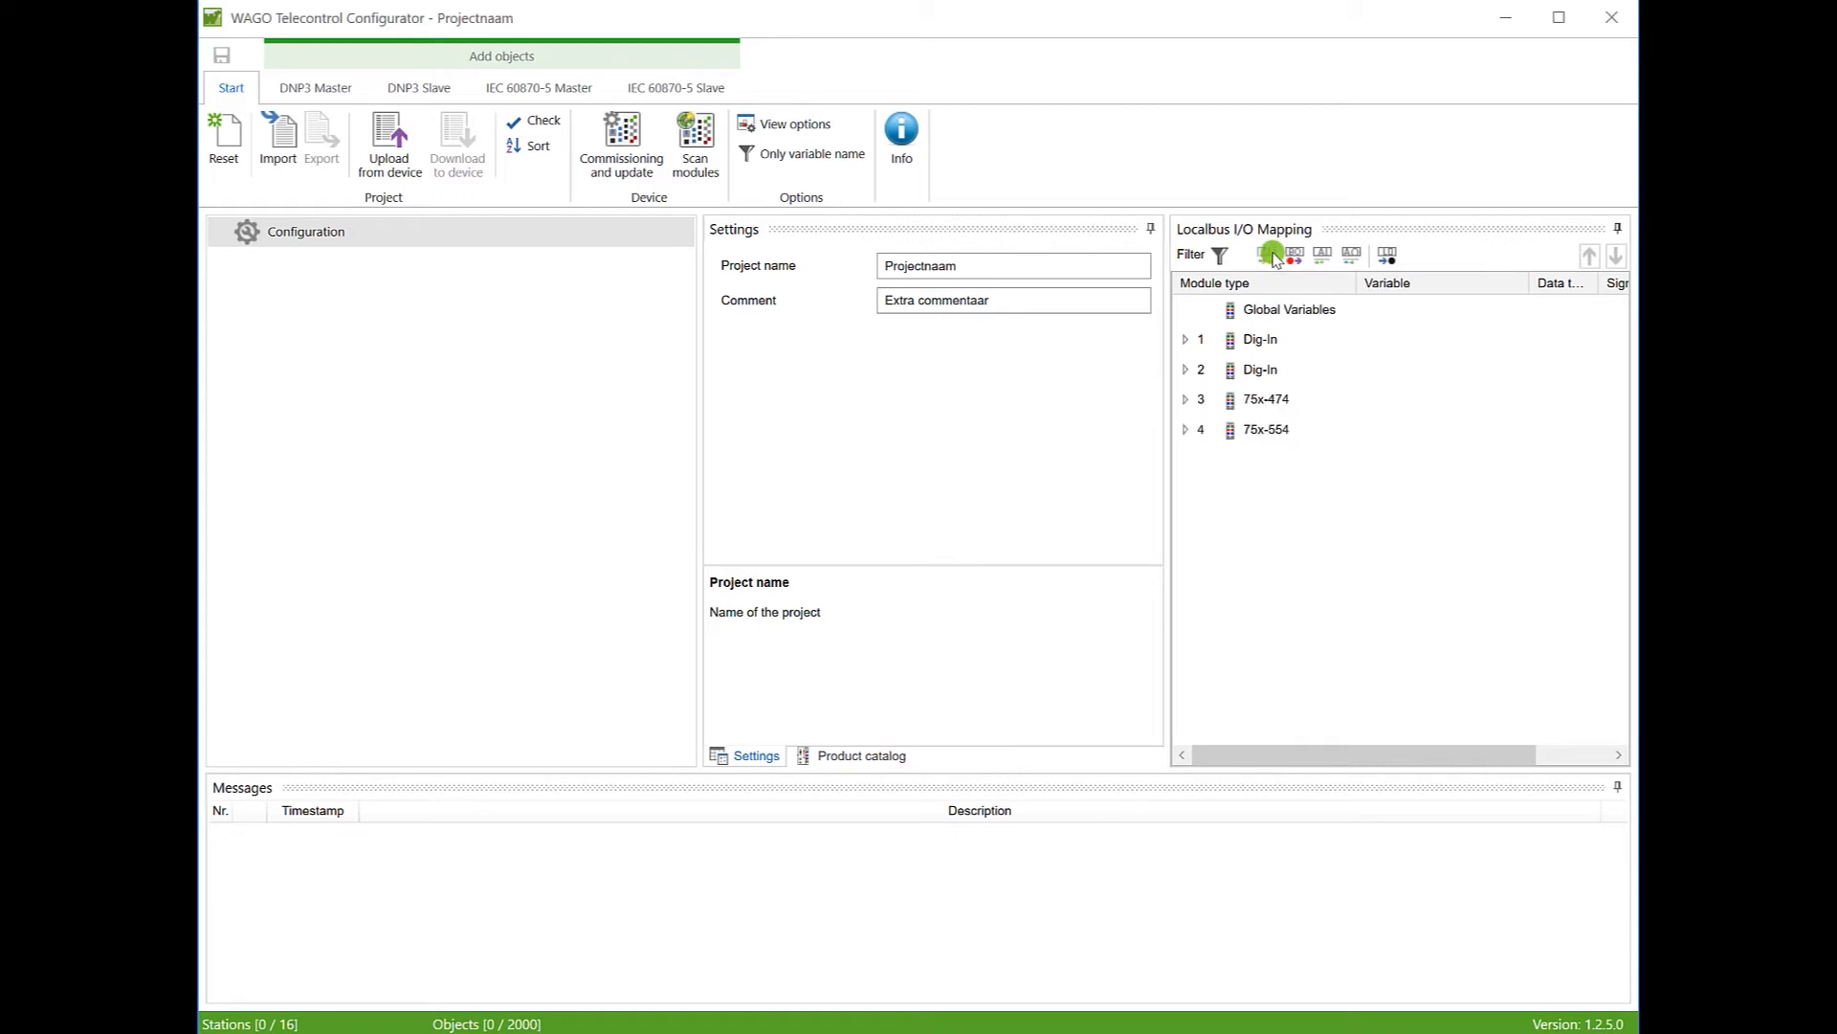
{"action": "left_click", "coordinate": [1345, 339]}
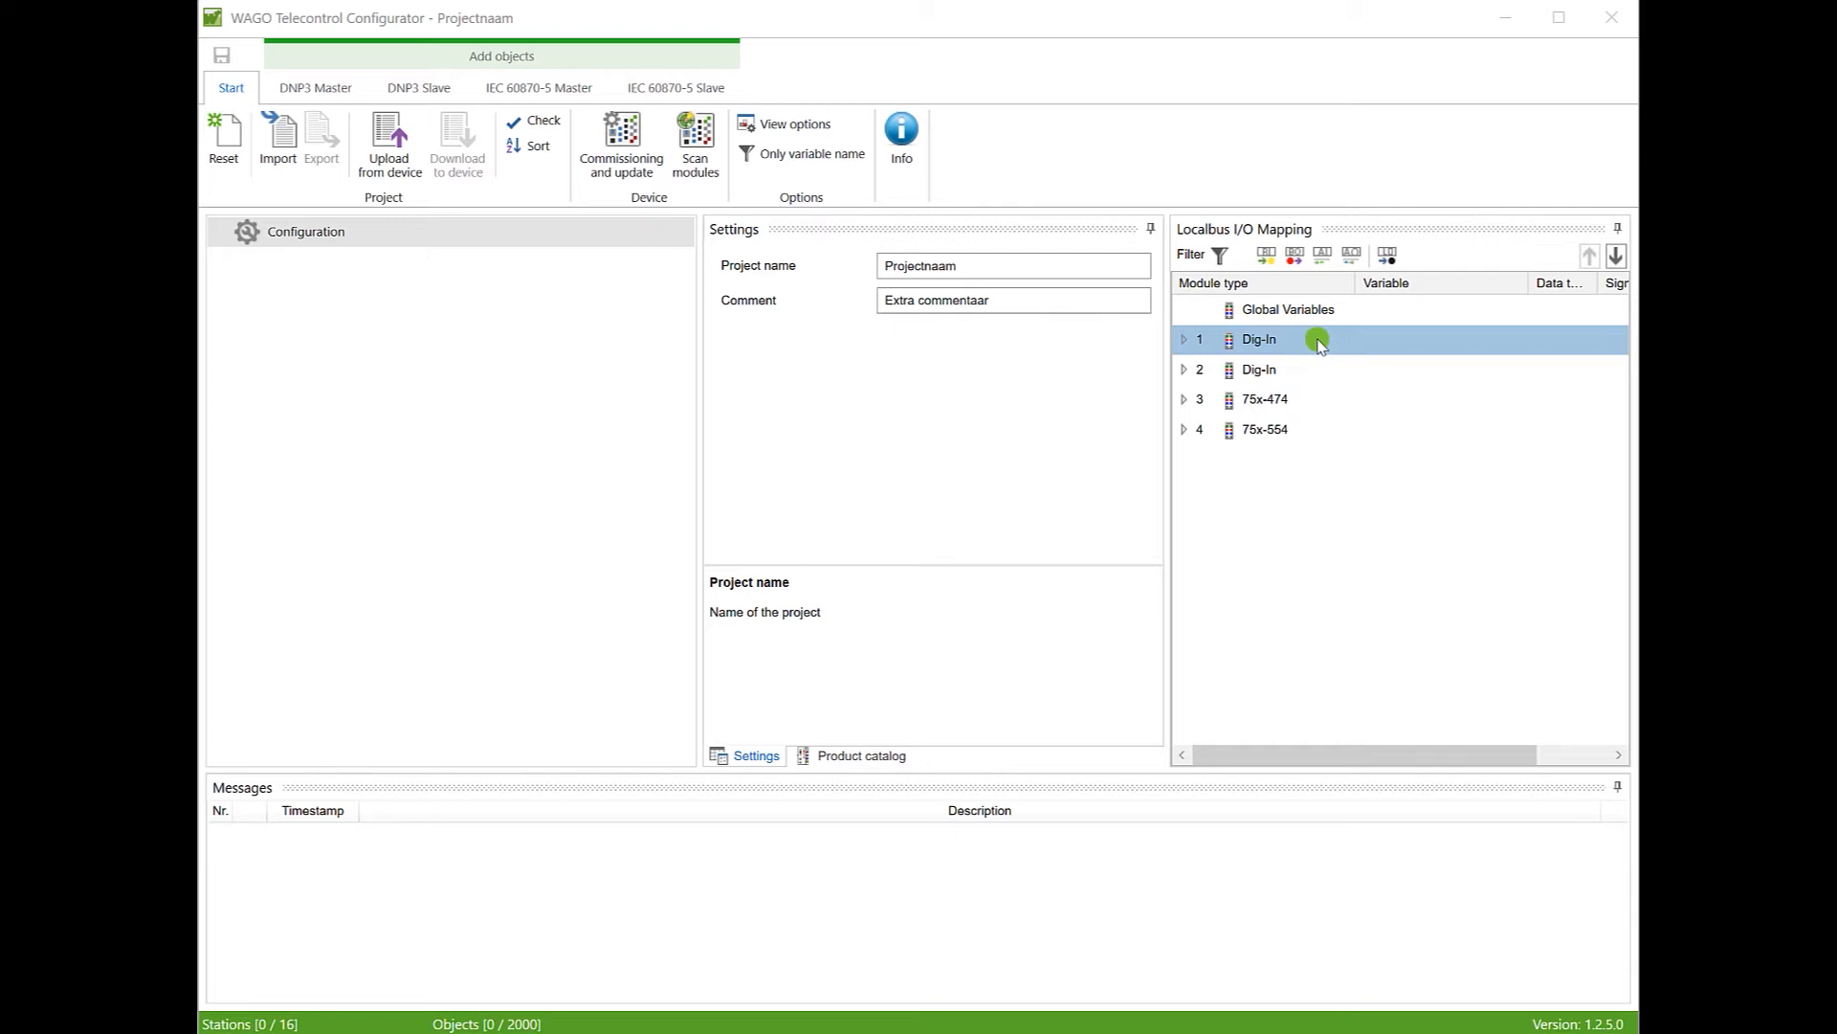
{"action": "left_click", "coordinate": [1184, 340]}
Step: Name input %IX1.00 DI1
{"action": "left_click", "coordinate": [1387, 376]}
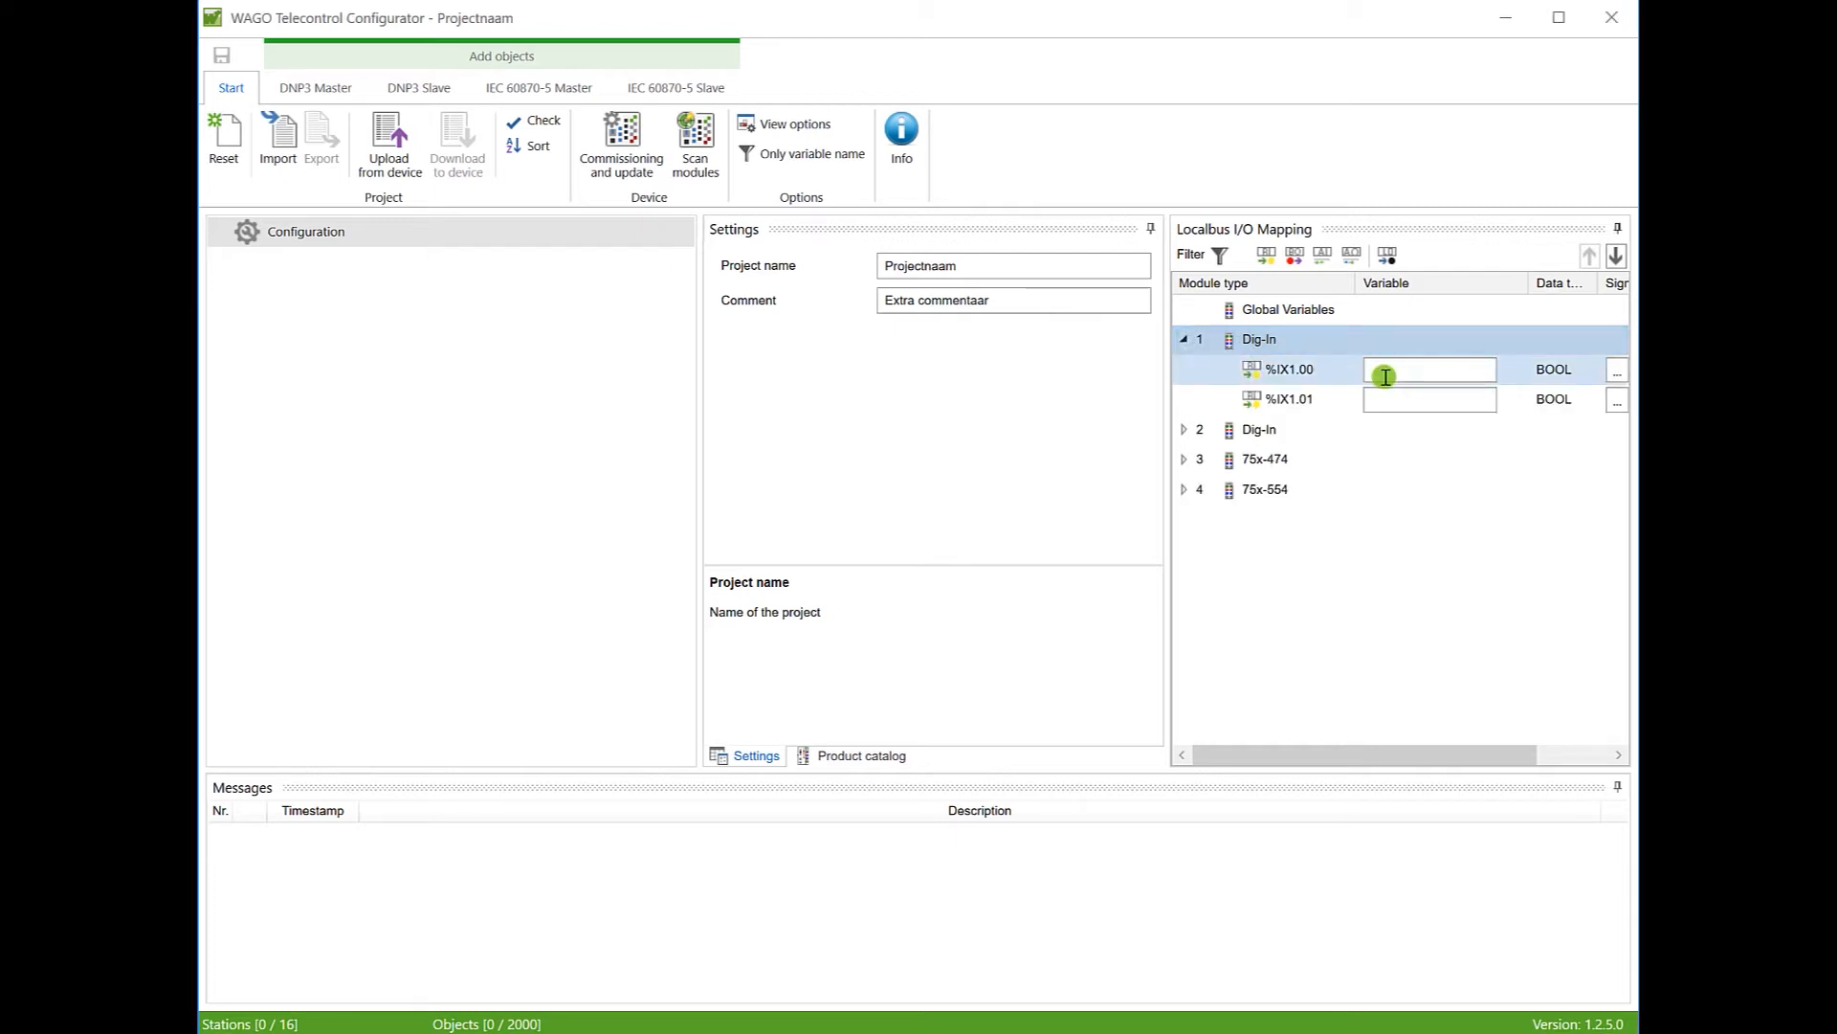
{"action": "left_click", "coordinate": [1386, 376]}
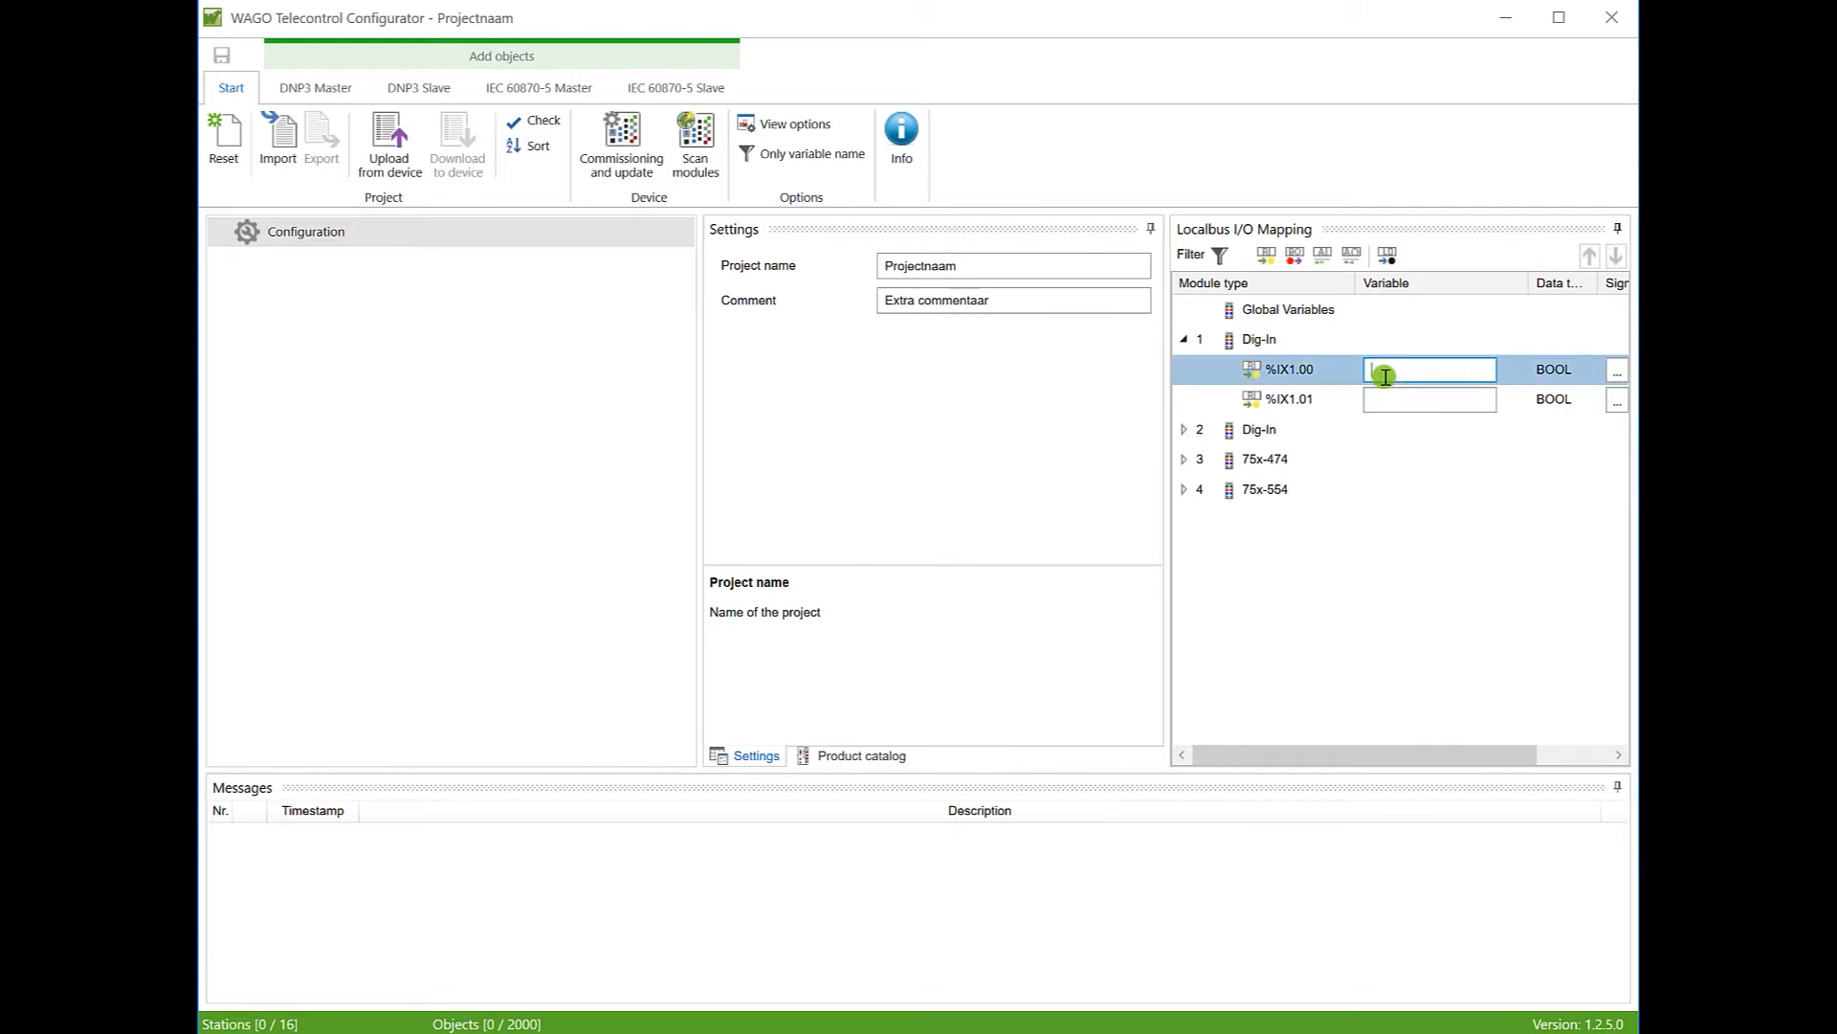
{"action": "type", "text": "Di"}
Step: Add Negation signal processing to %IX1.00, outputting to variable DI1_conv
{"action": "left_click", "coordinate": [1617, 370]}
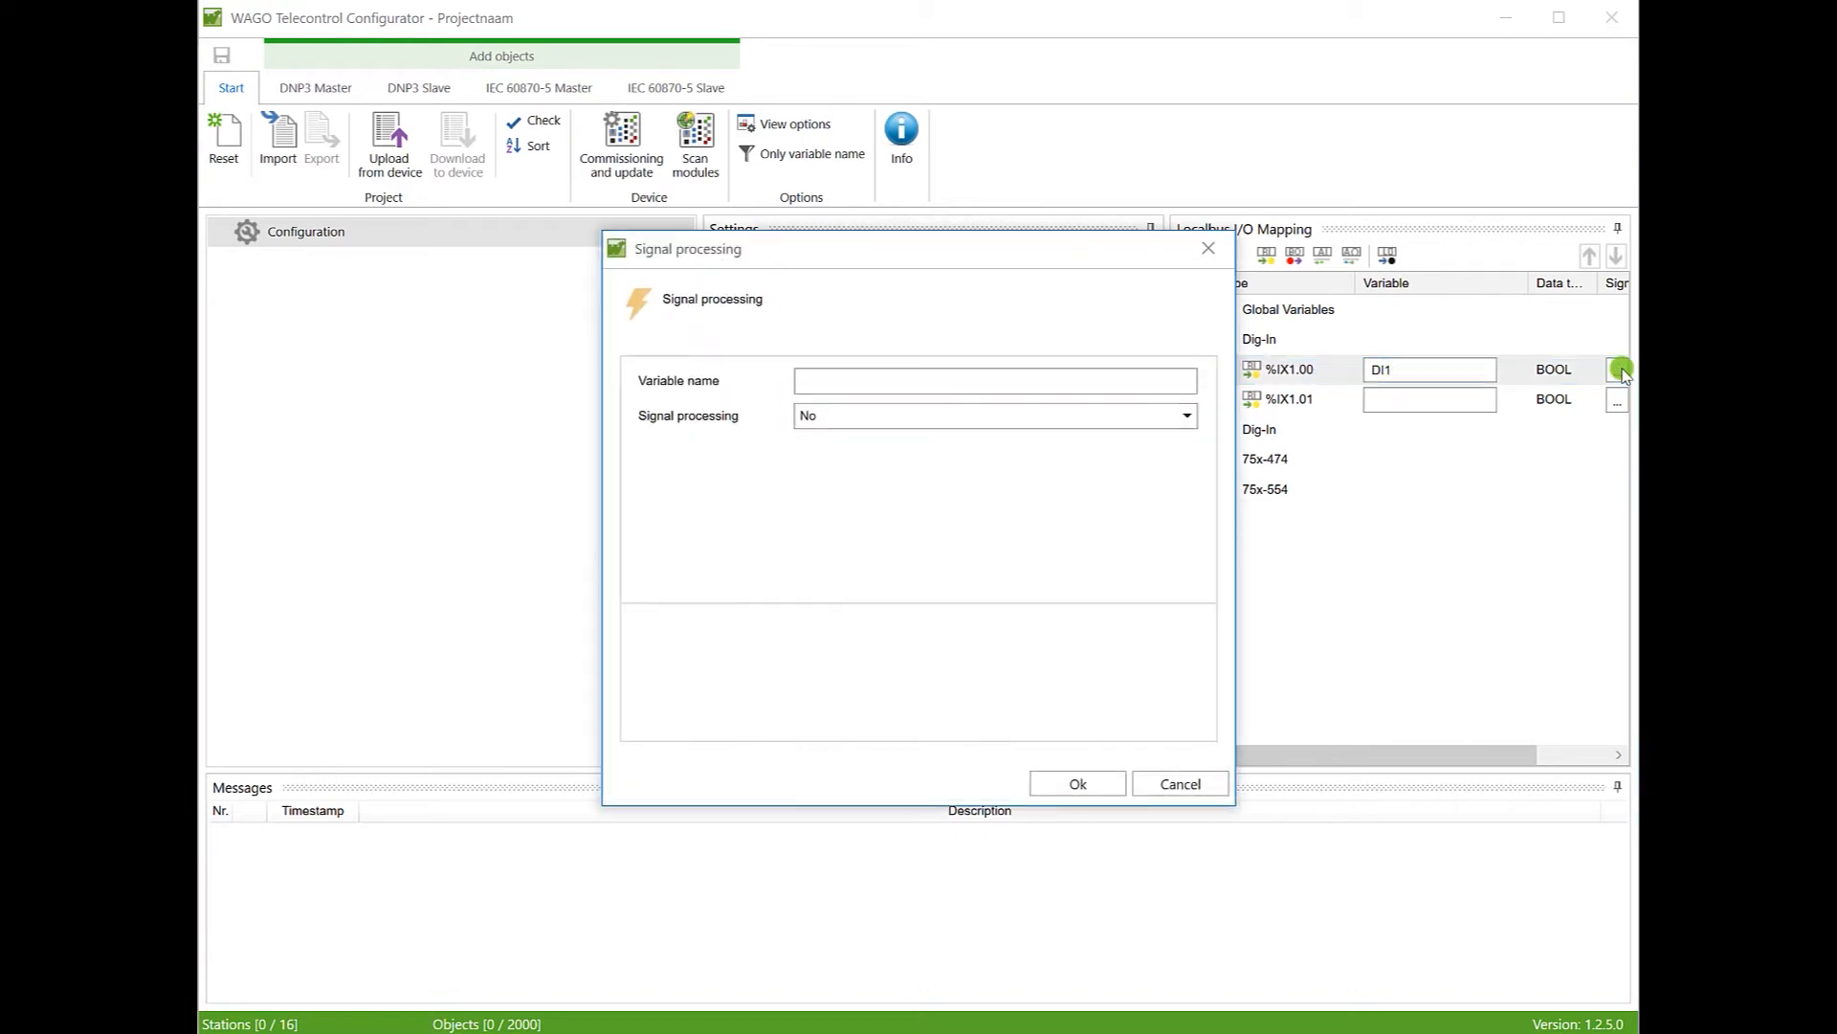
{"action": "left_click", "coordinate": [1187, 415]}
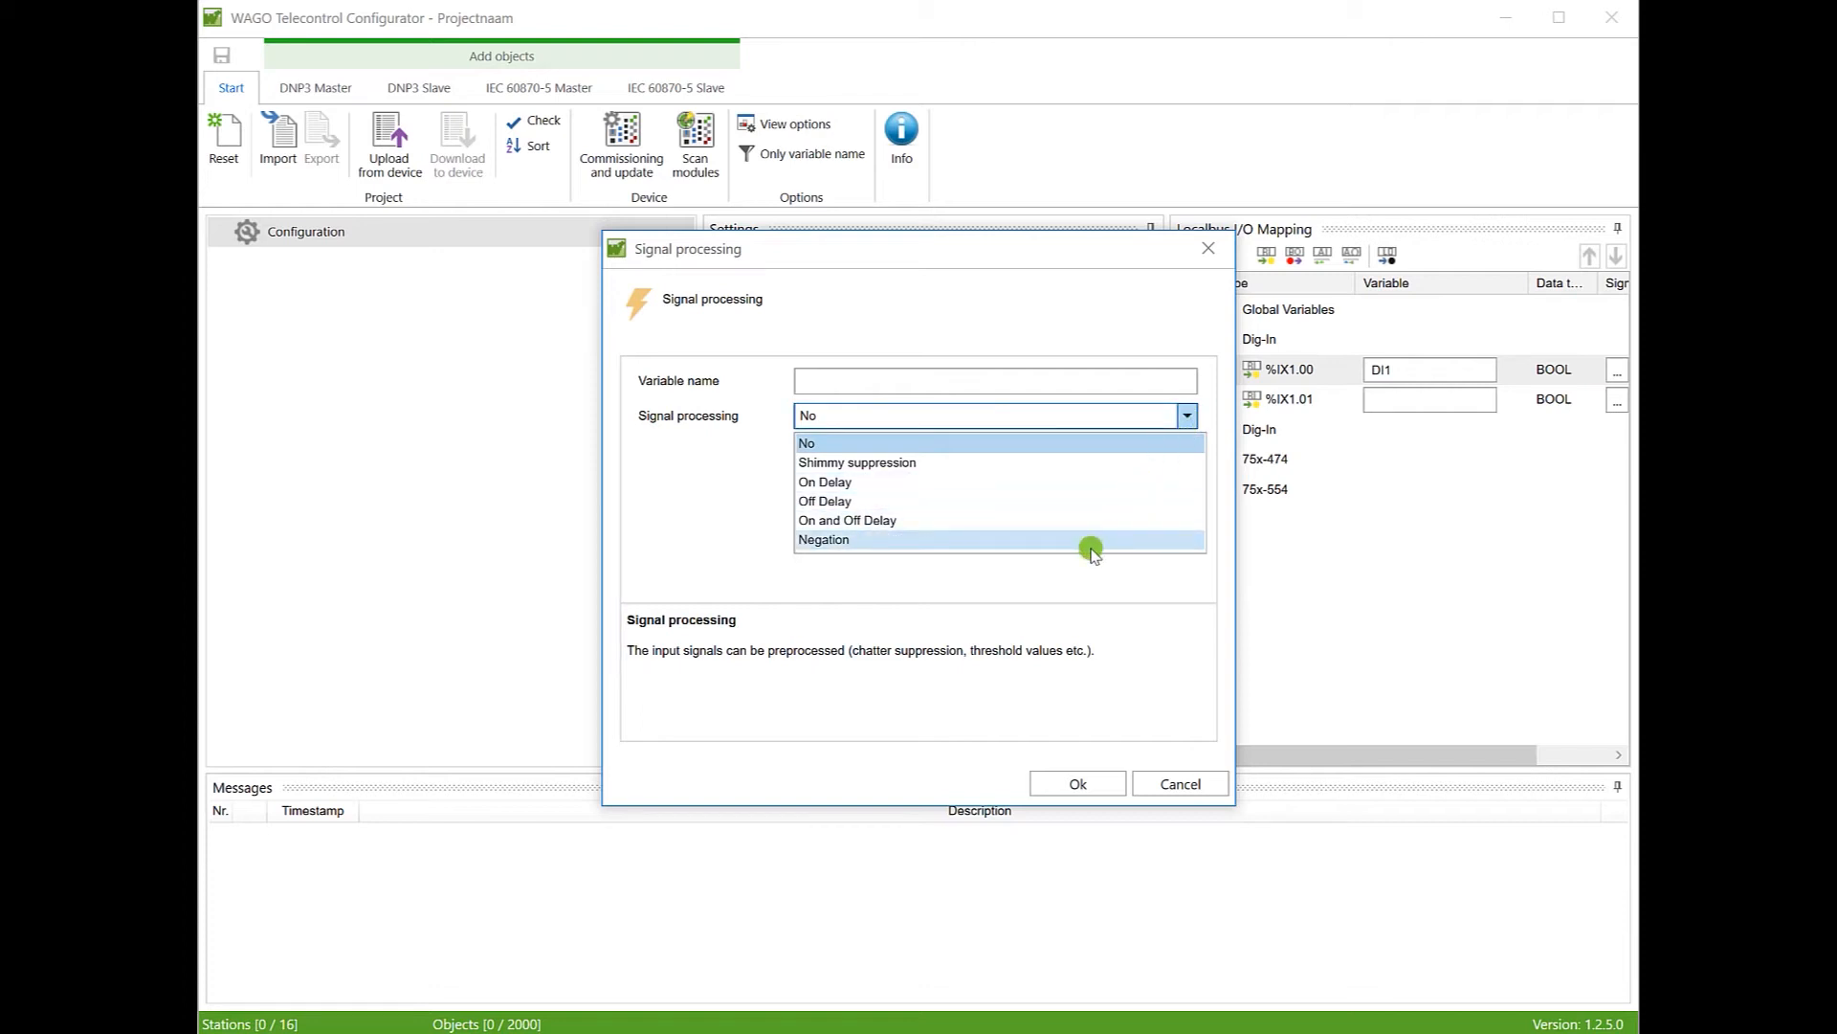
{"action": "left_click", "coordinate": [940, 537]}
{"action": "left_click", "coordinate": [863, 382]}
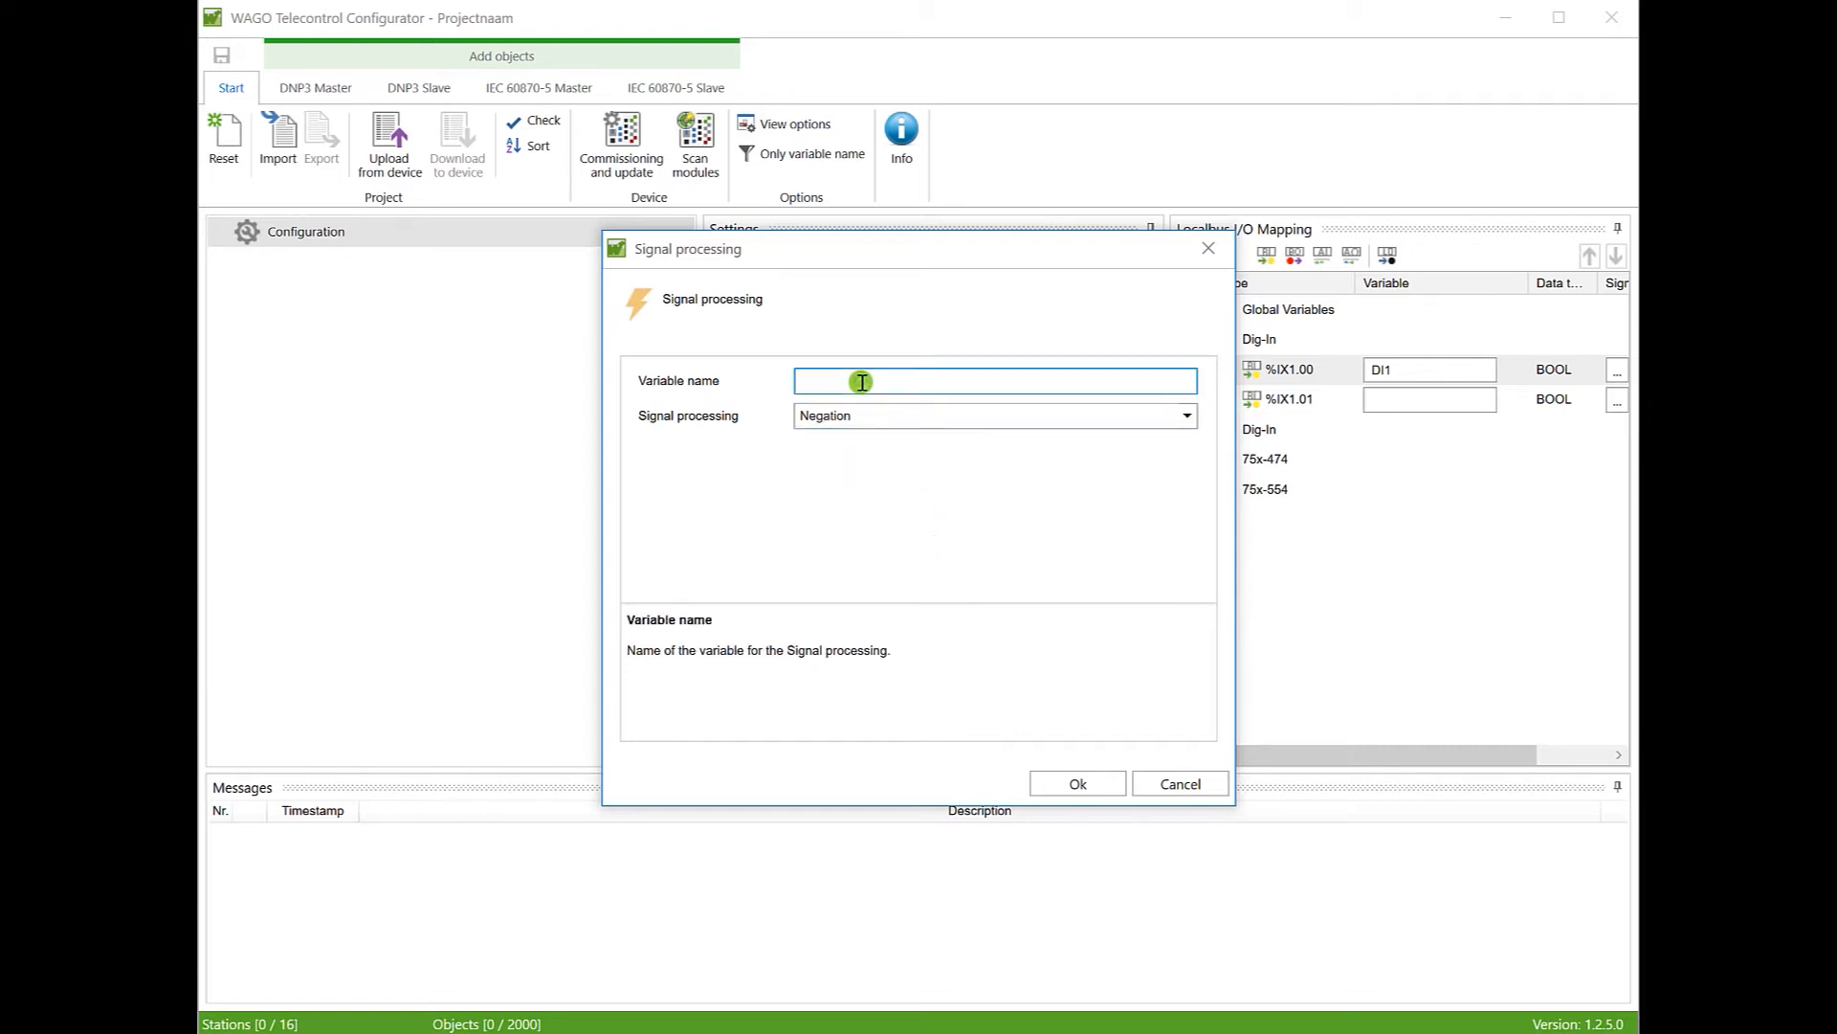
{"action": "type", "text": "DI1_conv"}
{"action": "key", "text": "Tab"}
{"action": "left_click", "coordinate": [1072, 785]}
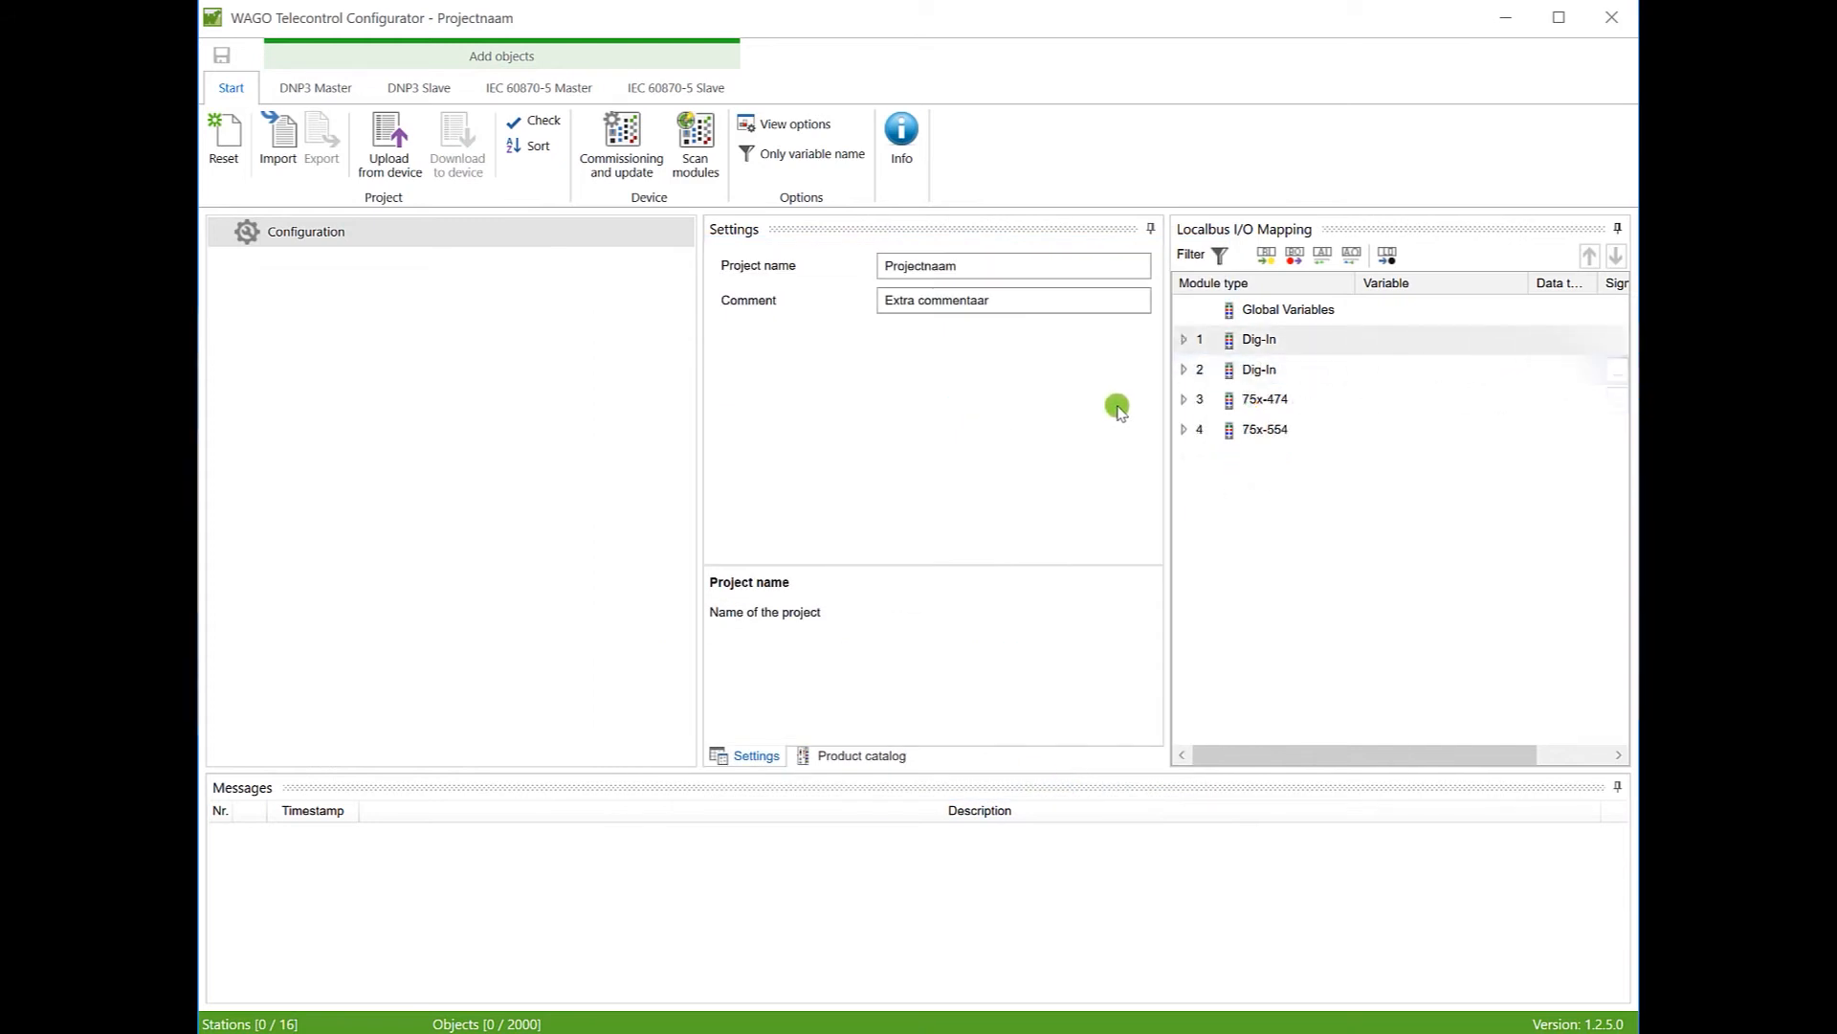
{"action": "left_click", "coordinate": [1234, 402]}
Step: Expand the 75x-474 module, widen the panels, and name input %IW2 AI1
{"action": "left_click", "coordinate": [1238, 408]}
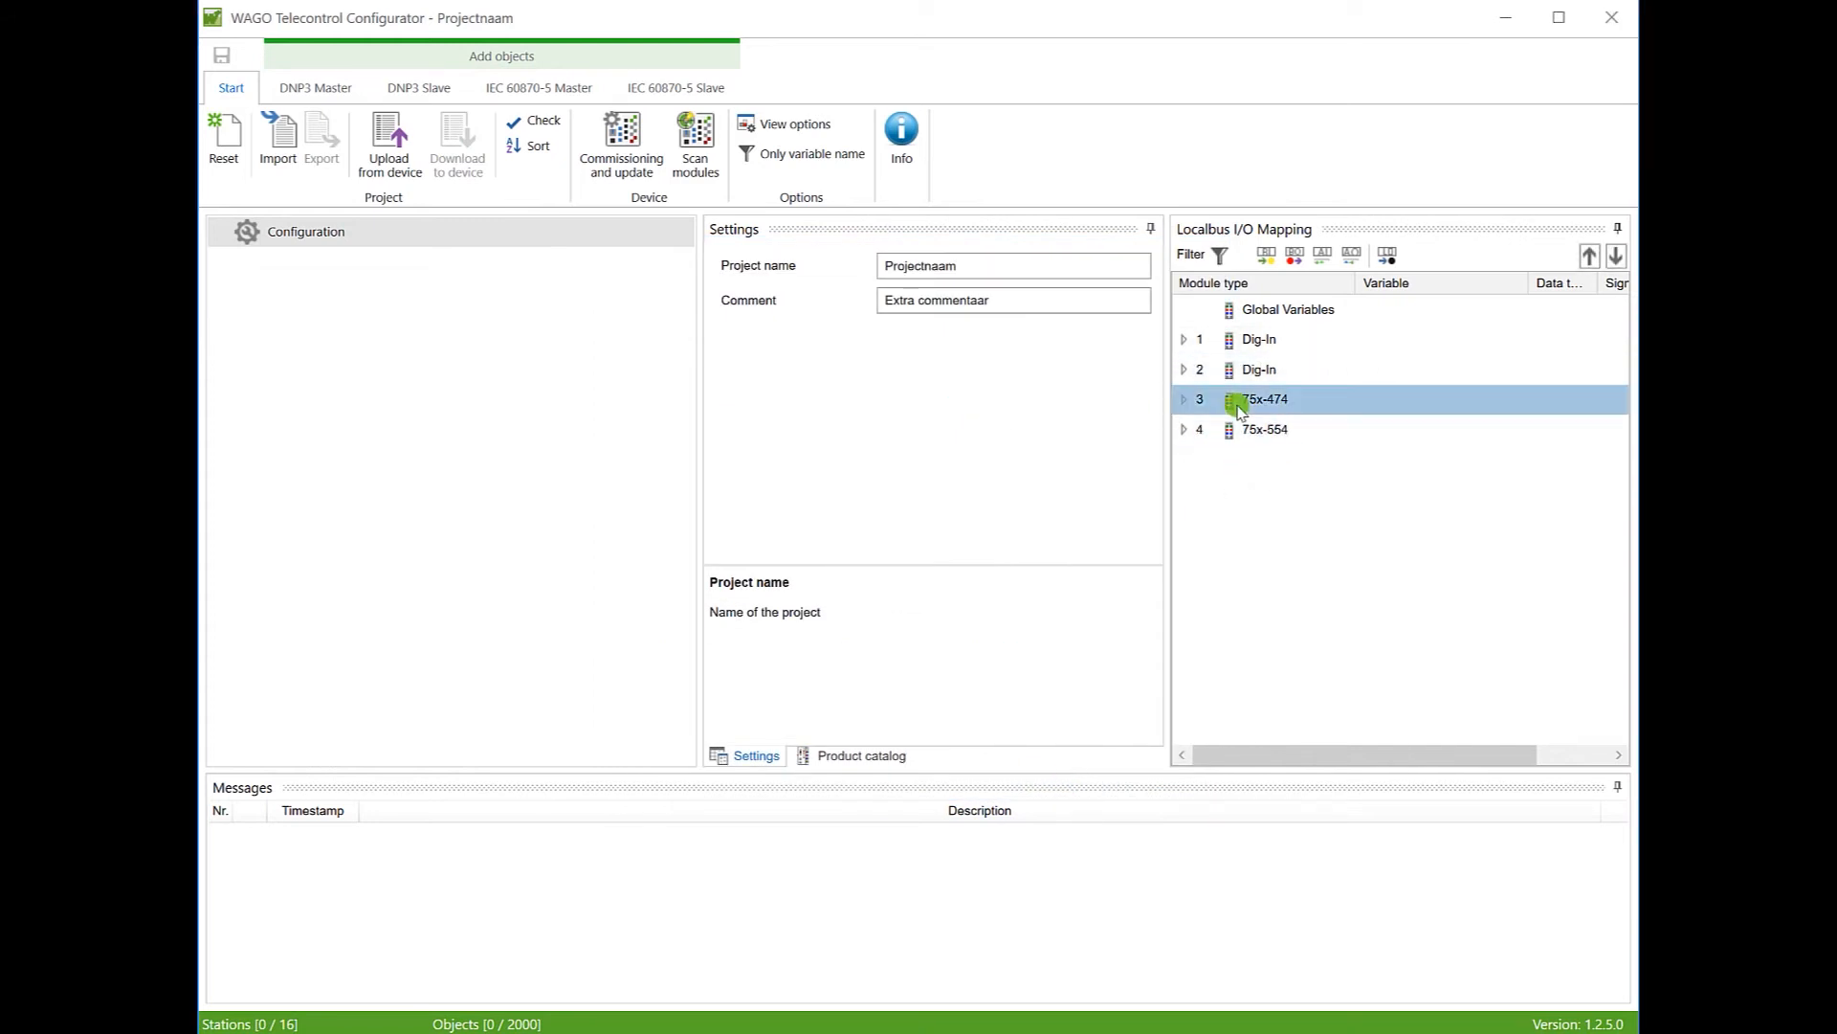
{"action": "left_click", "coordinate": [1184, 404]}
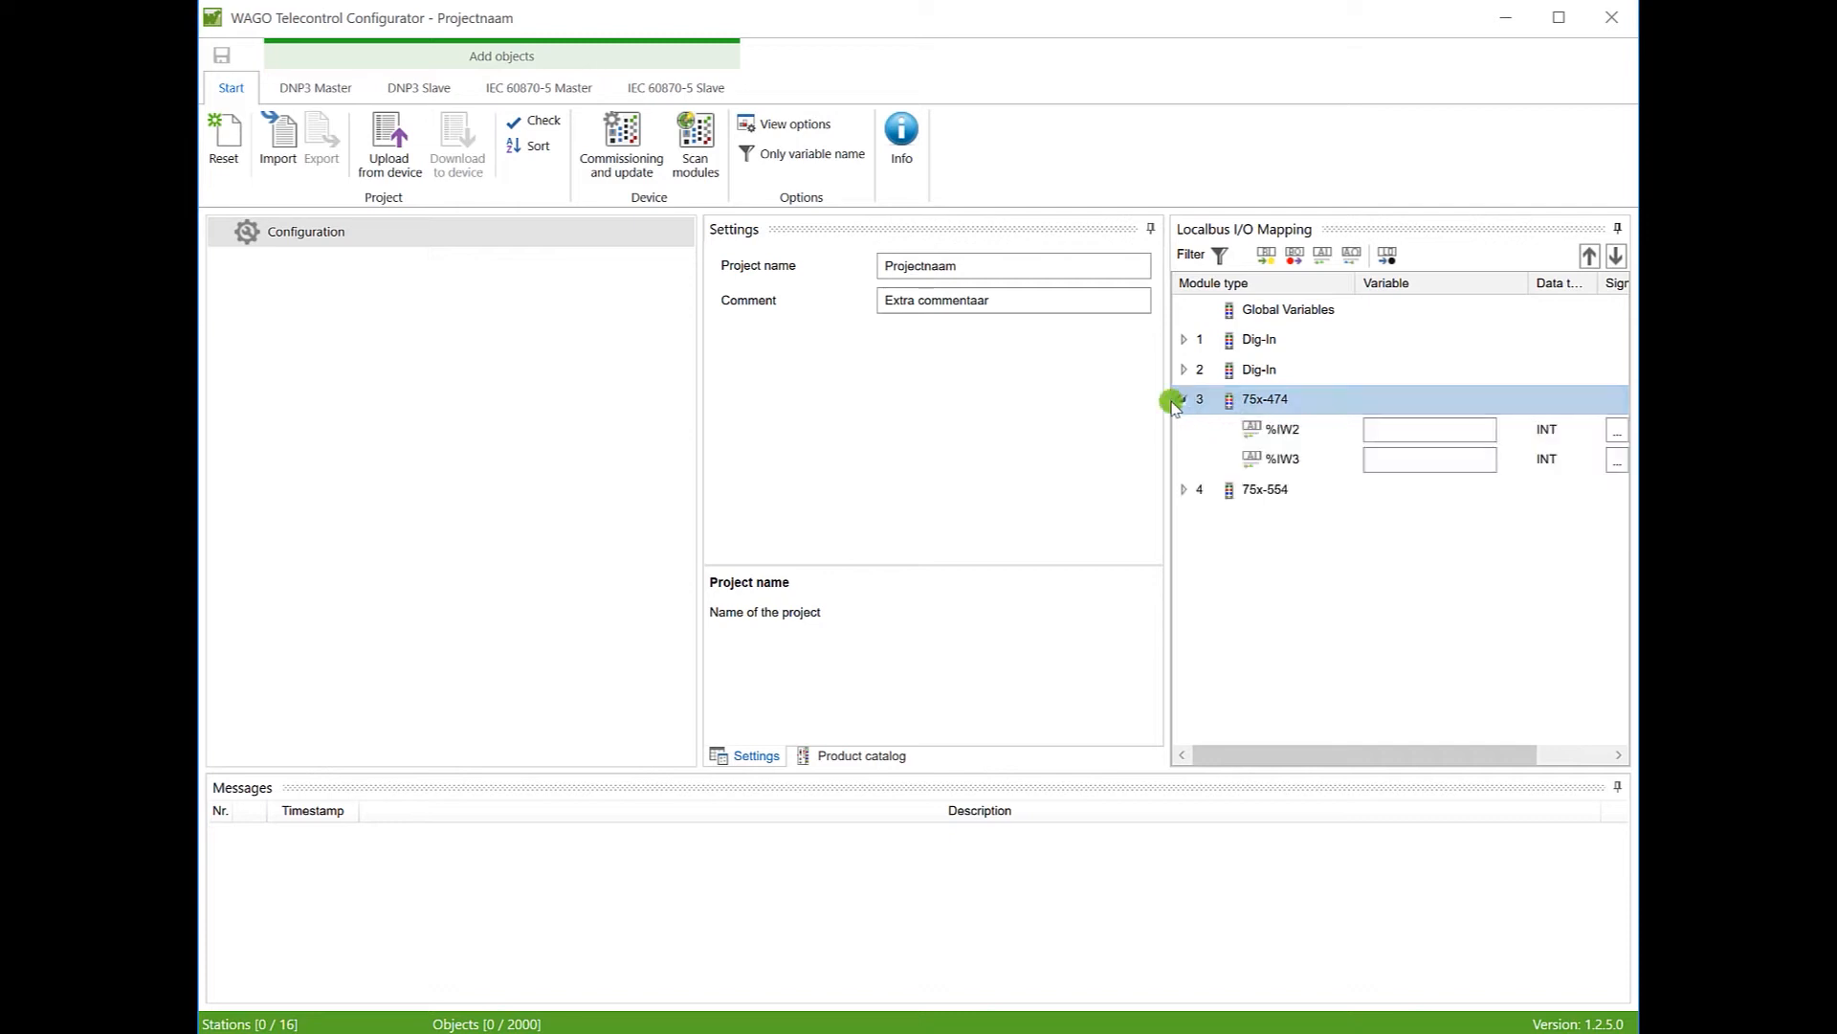
{"action": "left_click_drag", "start_coordinate": [706, 451], "coordinate": [518, 467]}
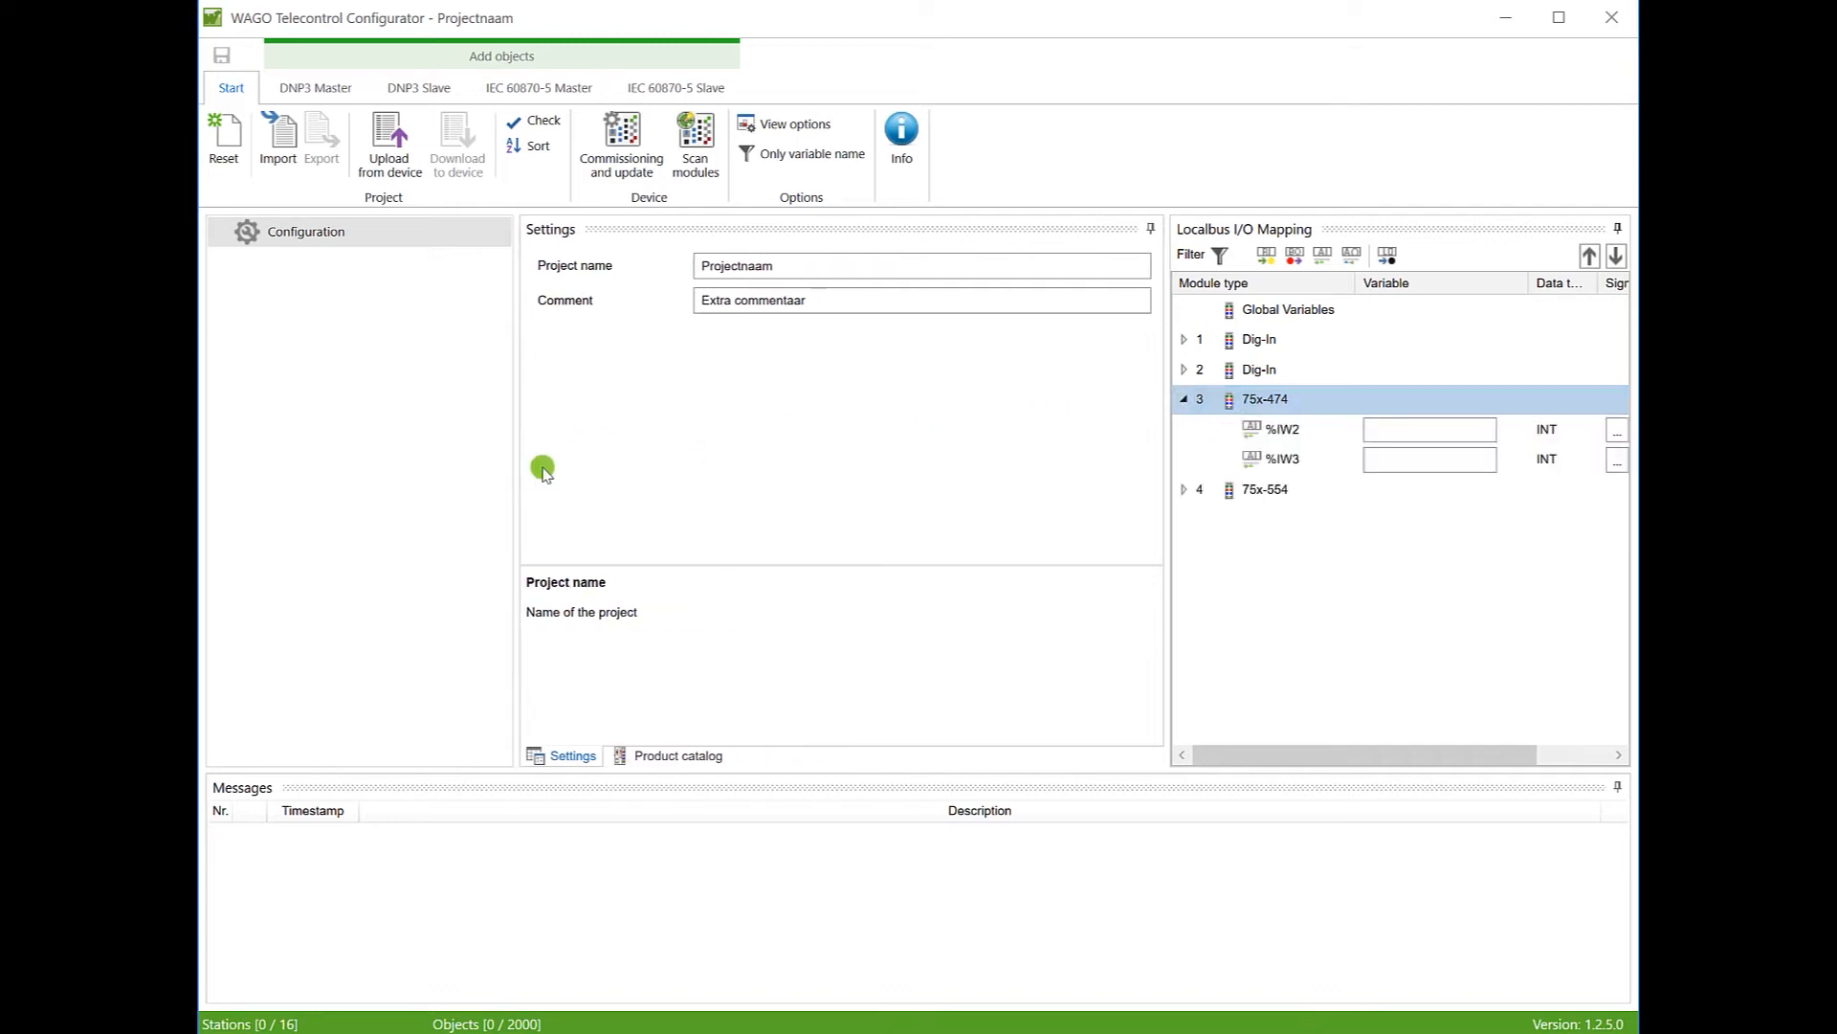
{"action": "left_click_drag", "start_coordinate": [1168, 459], "coordinate": [970, 479]}
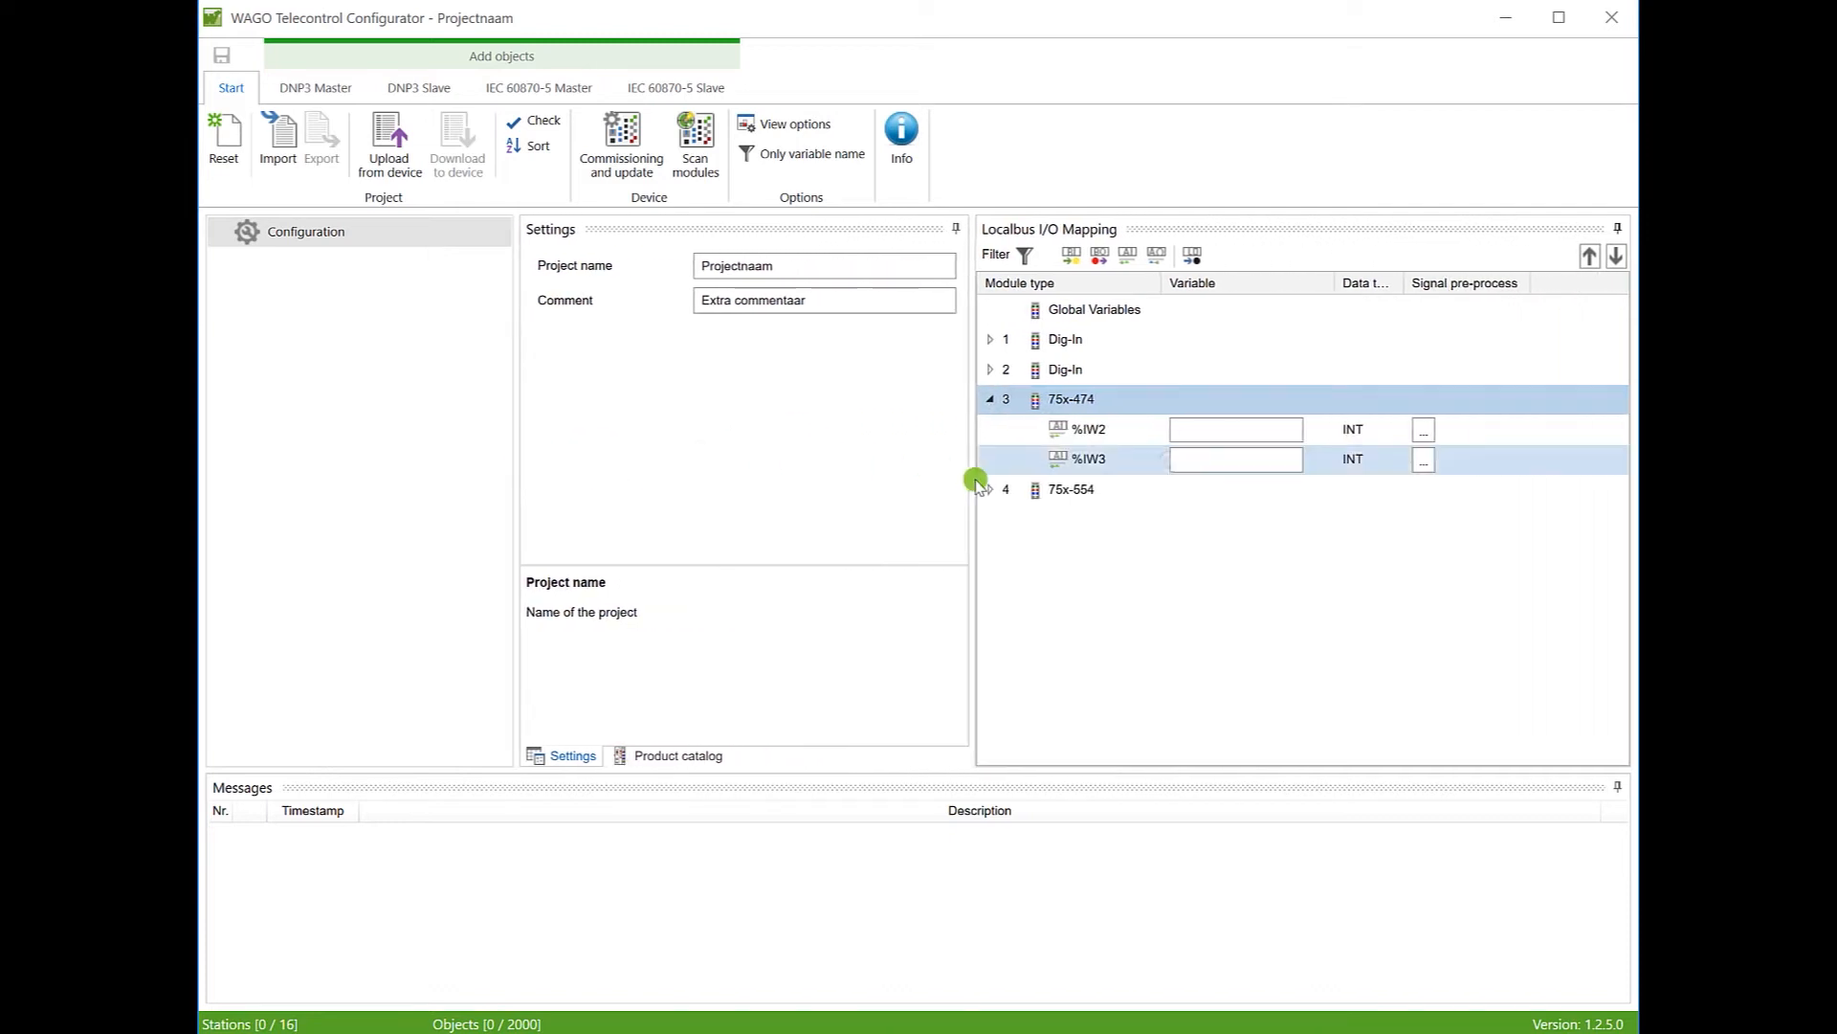
{"action": "left_click", "coordinate": [1203, 433]}
{"action": "type", "text": "AI1"}
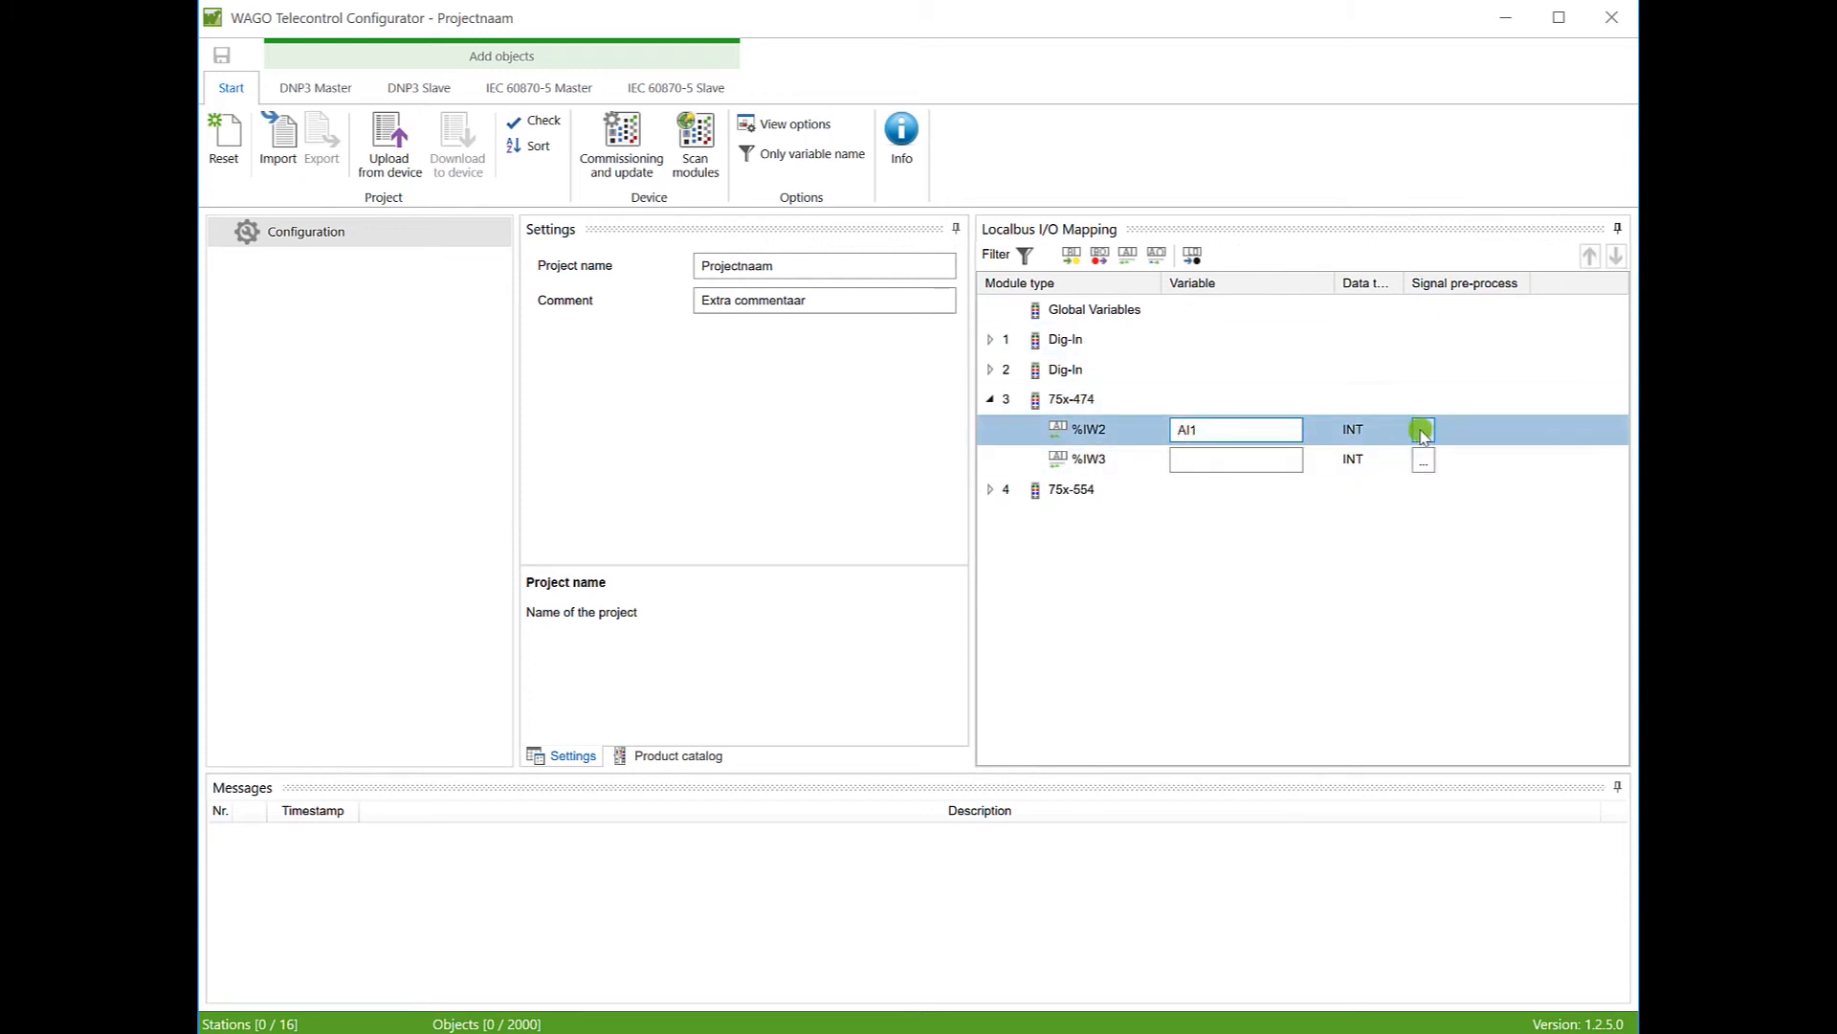
Step: Give %IW2 16Bit => 16Bit scaling with process value max 100, output as AI1_conv
{"action": "left_click", "coordinate": [1423, 431]}
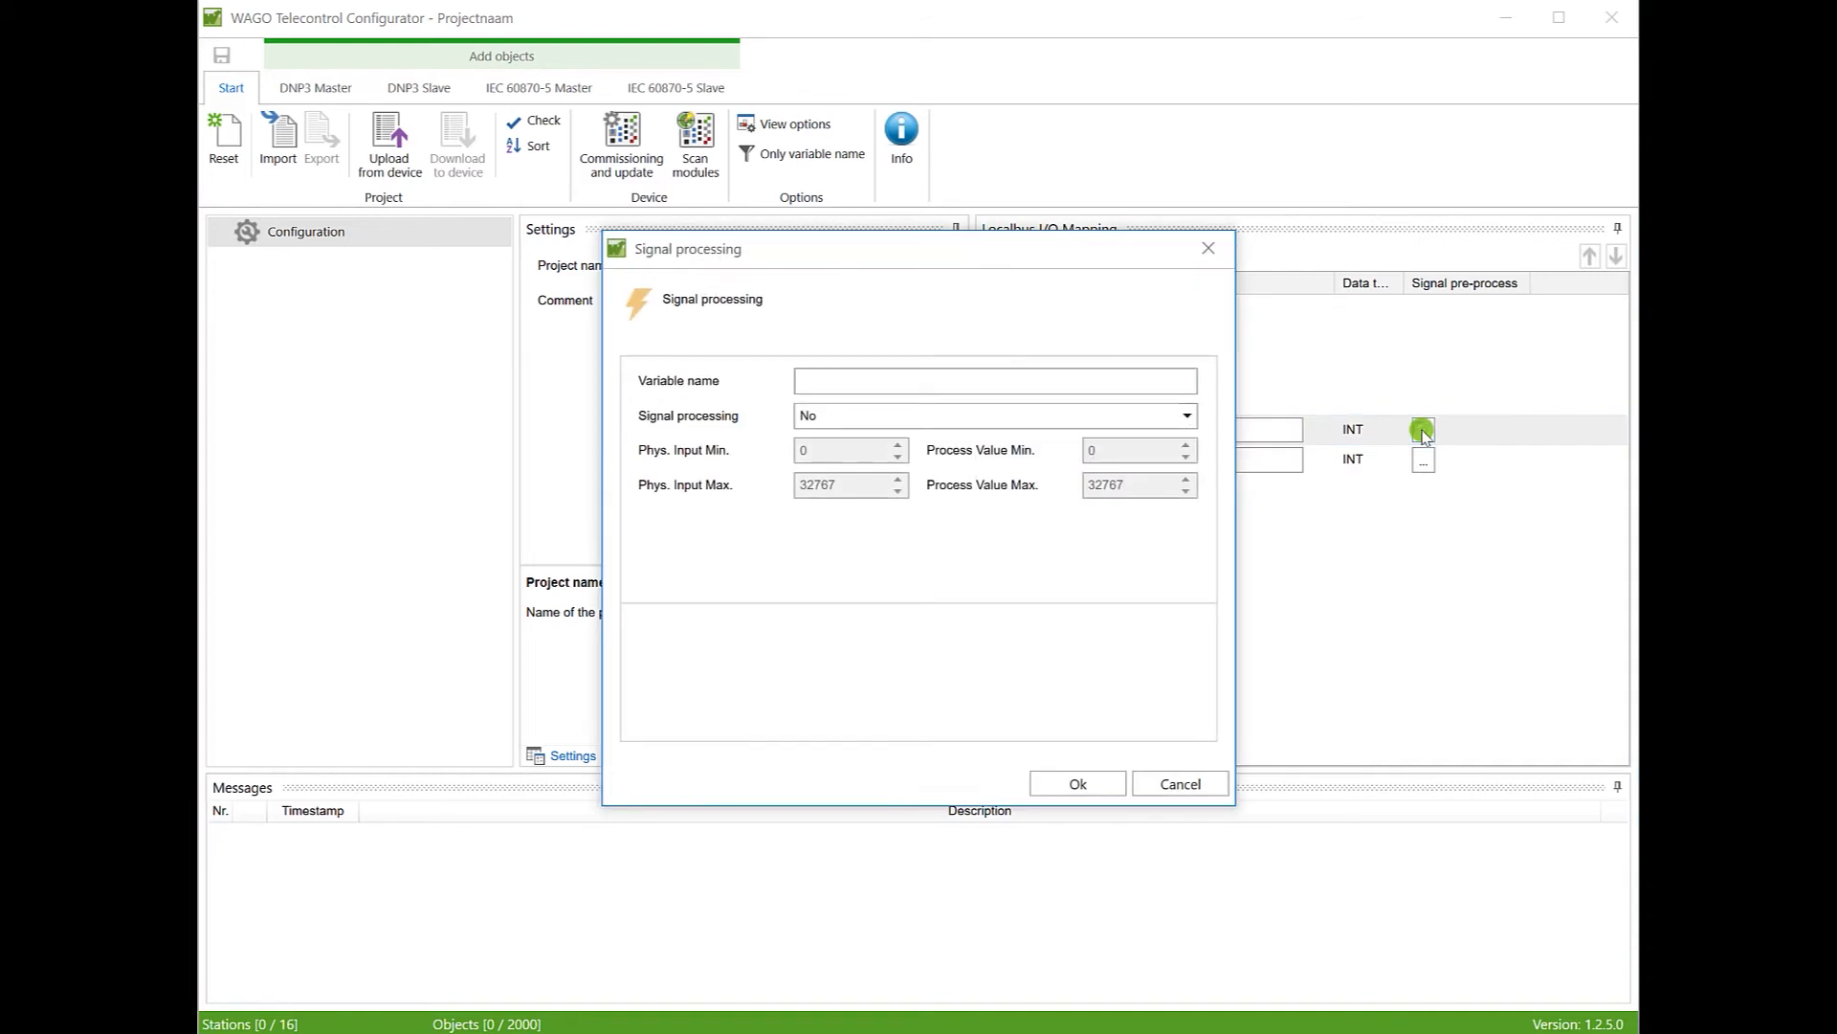
{"action": "left_click", "coordinate": [1187, 417]}
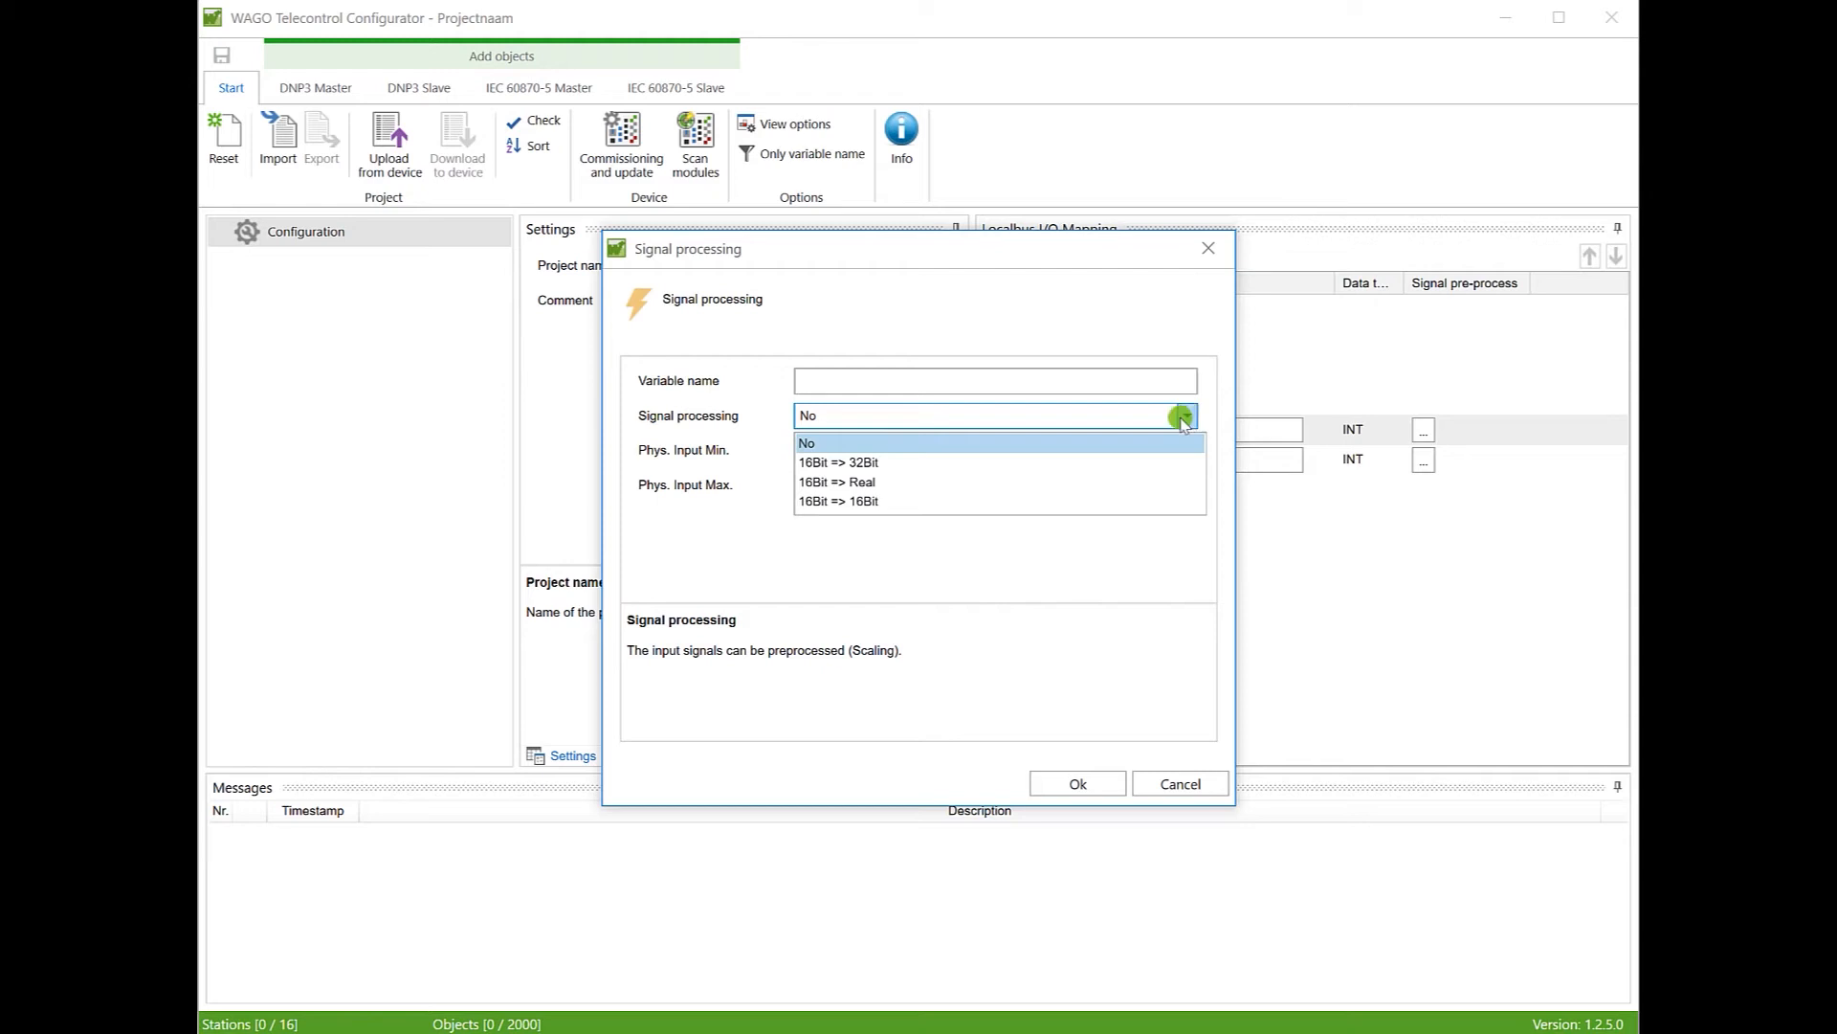
{"action": "left_click", "coordinate": [887, 500]}
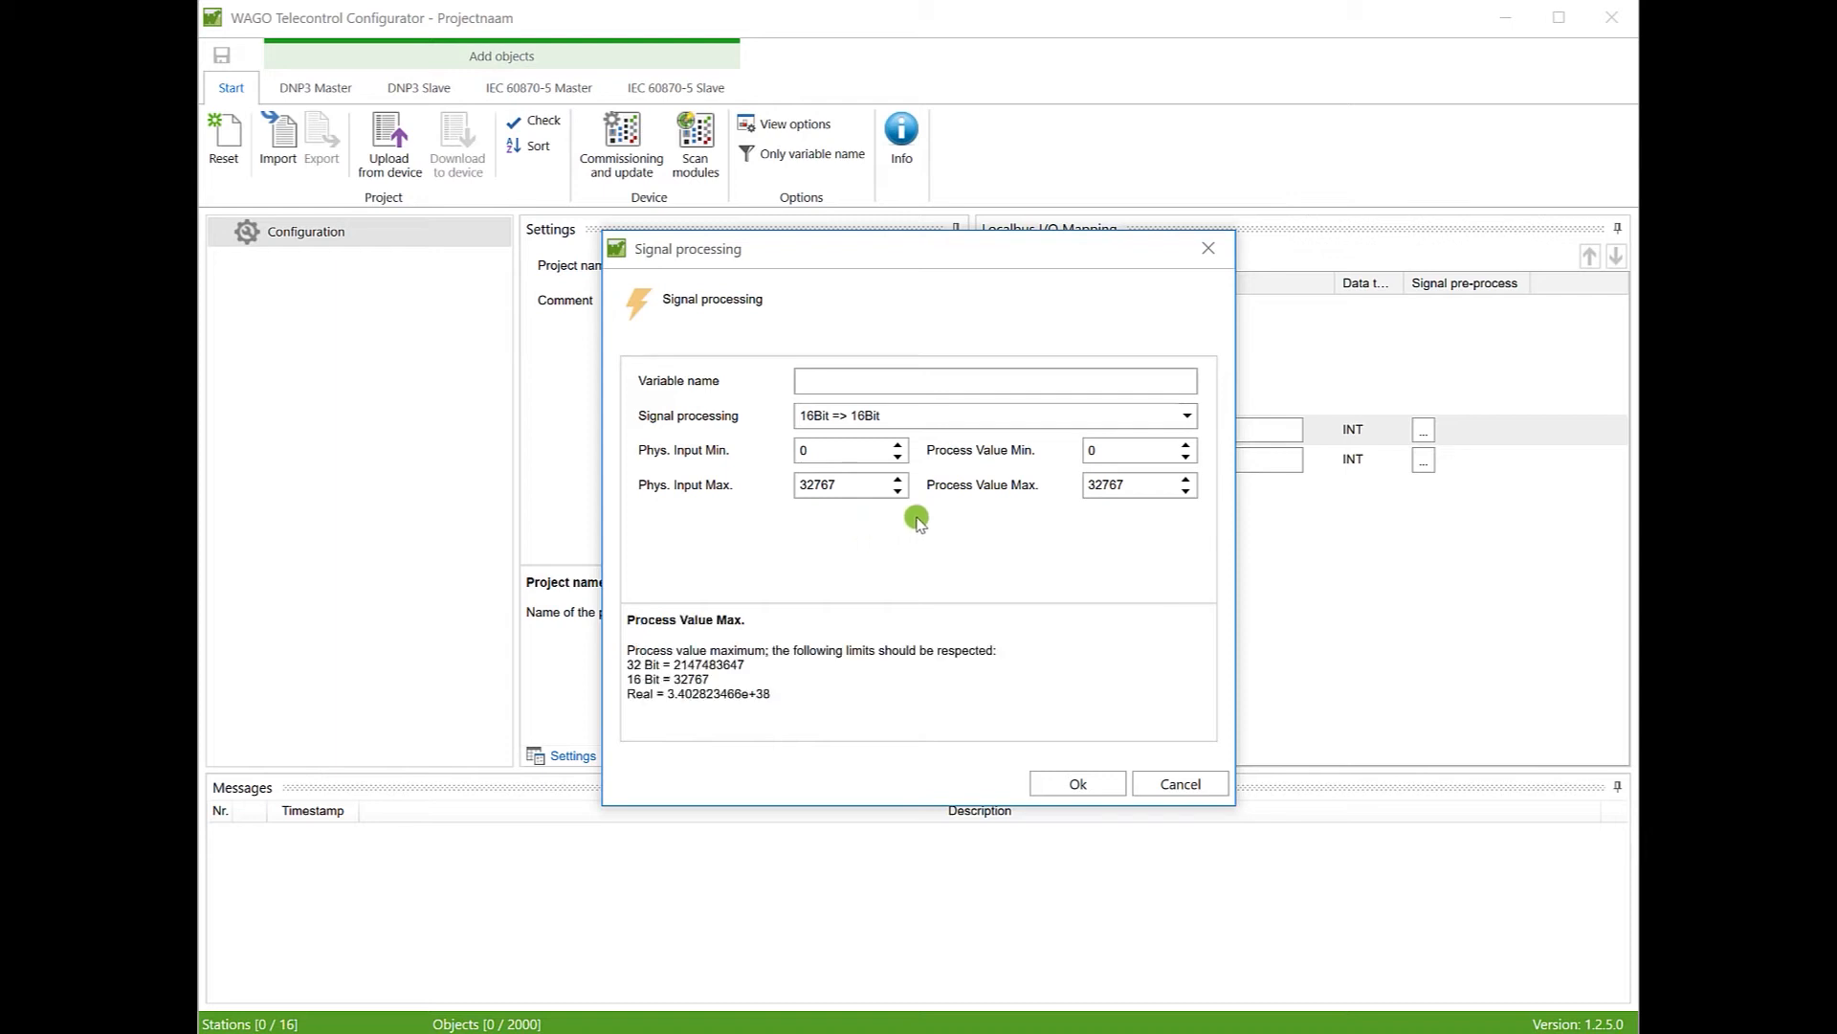
{"action": "double_click", "coordinate": [1116, 487]}
{"action": "type", "text": "100"}
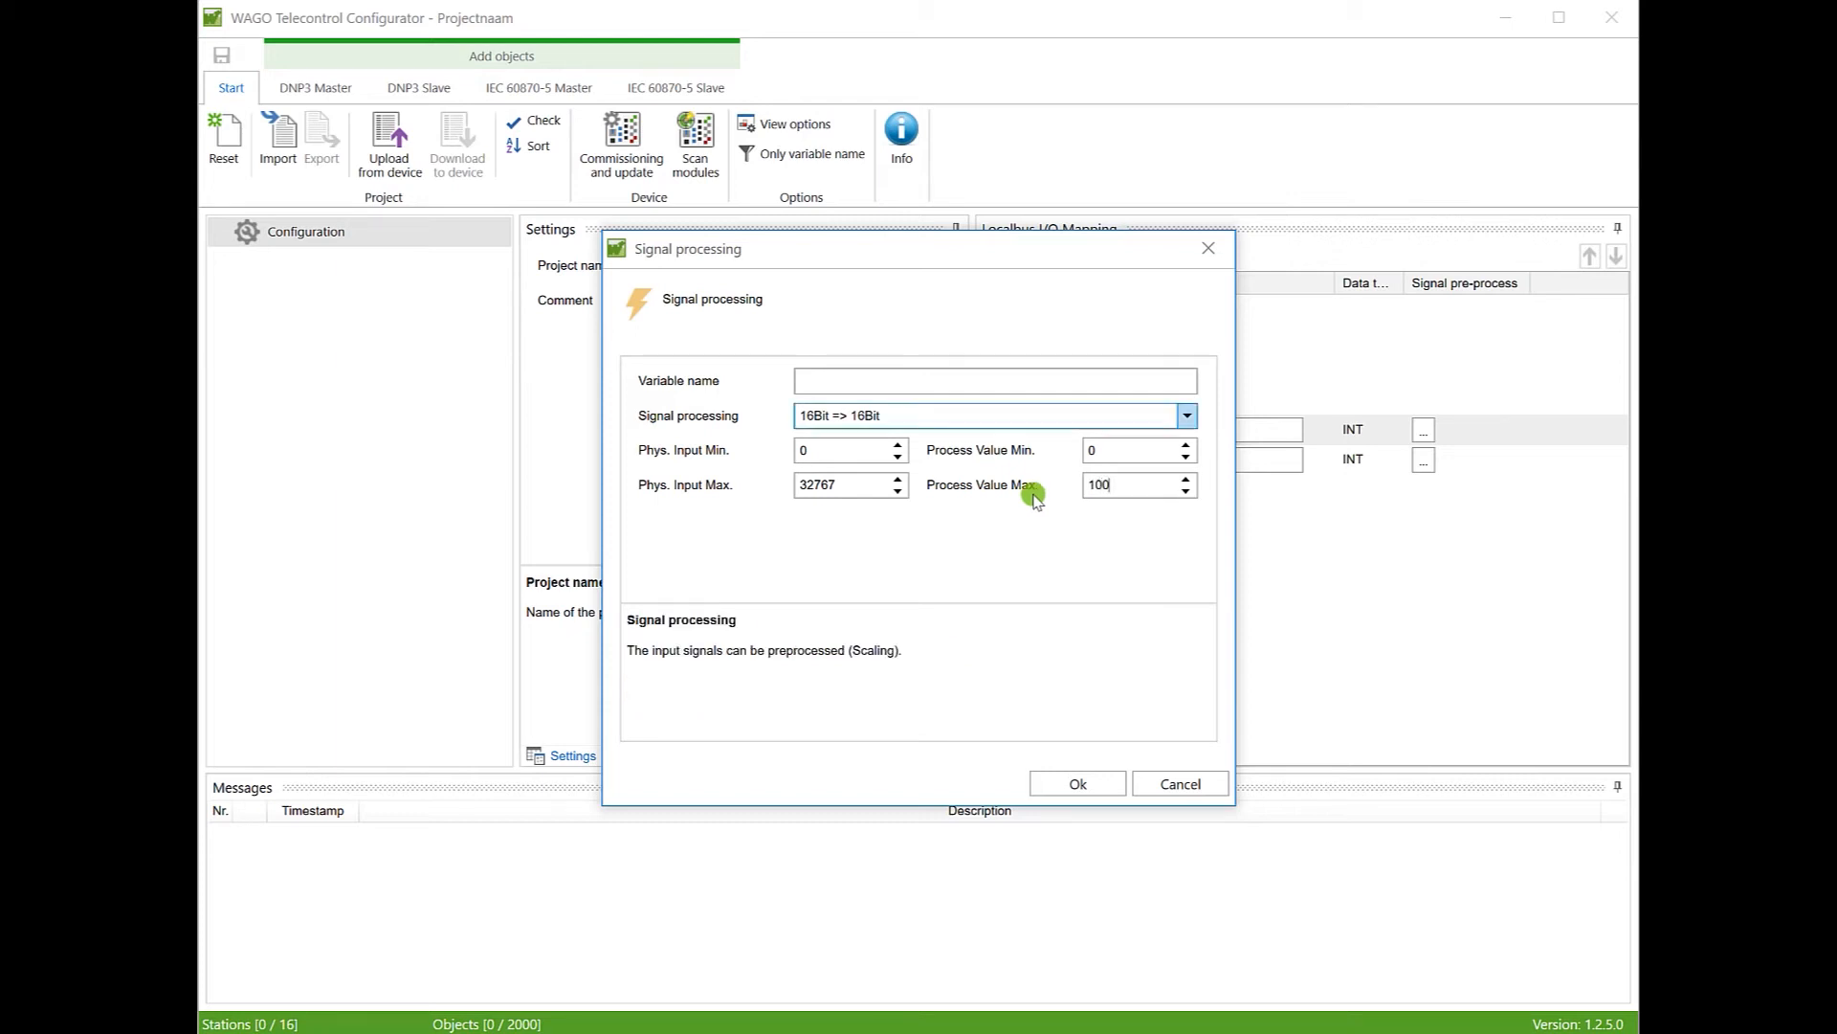
{"action": "left_click", "coordinate": [847, 382]}
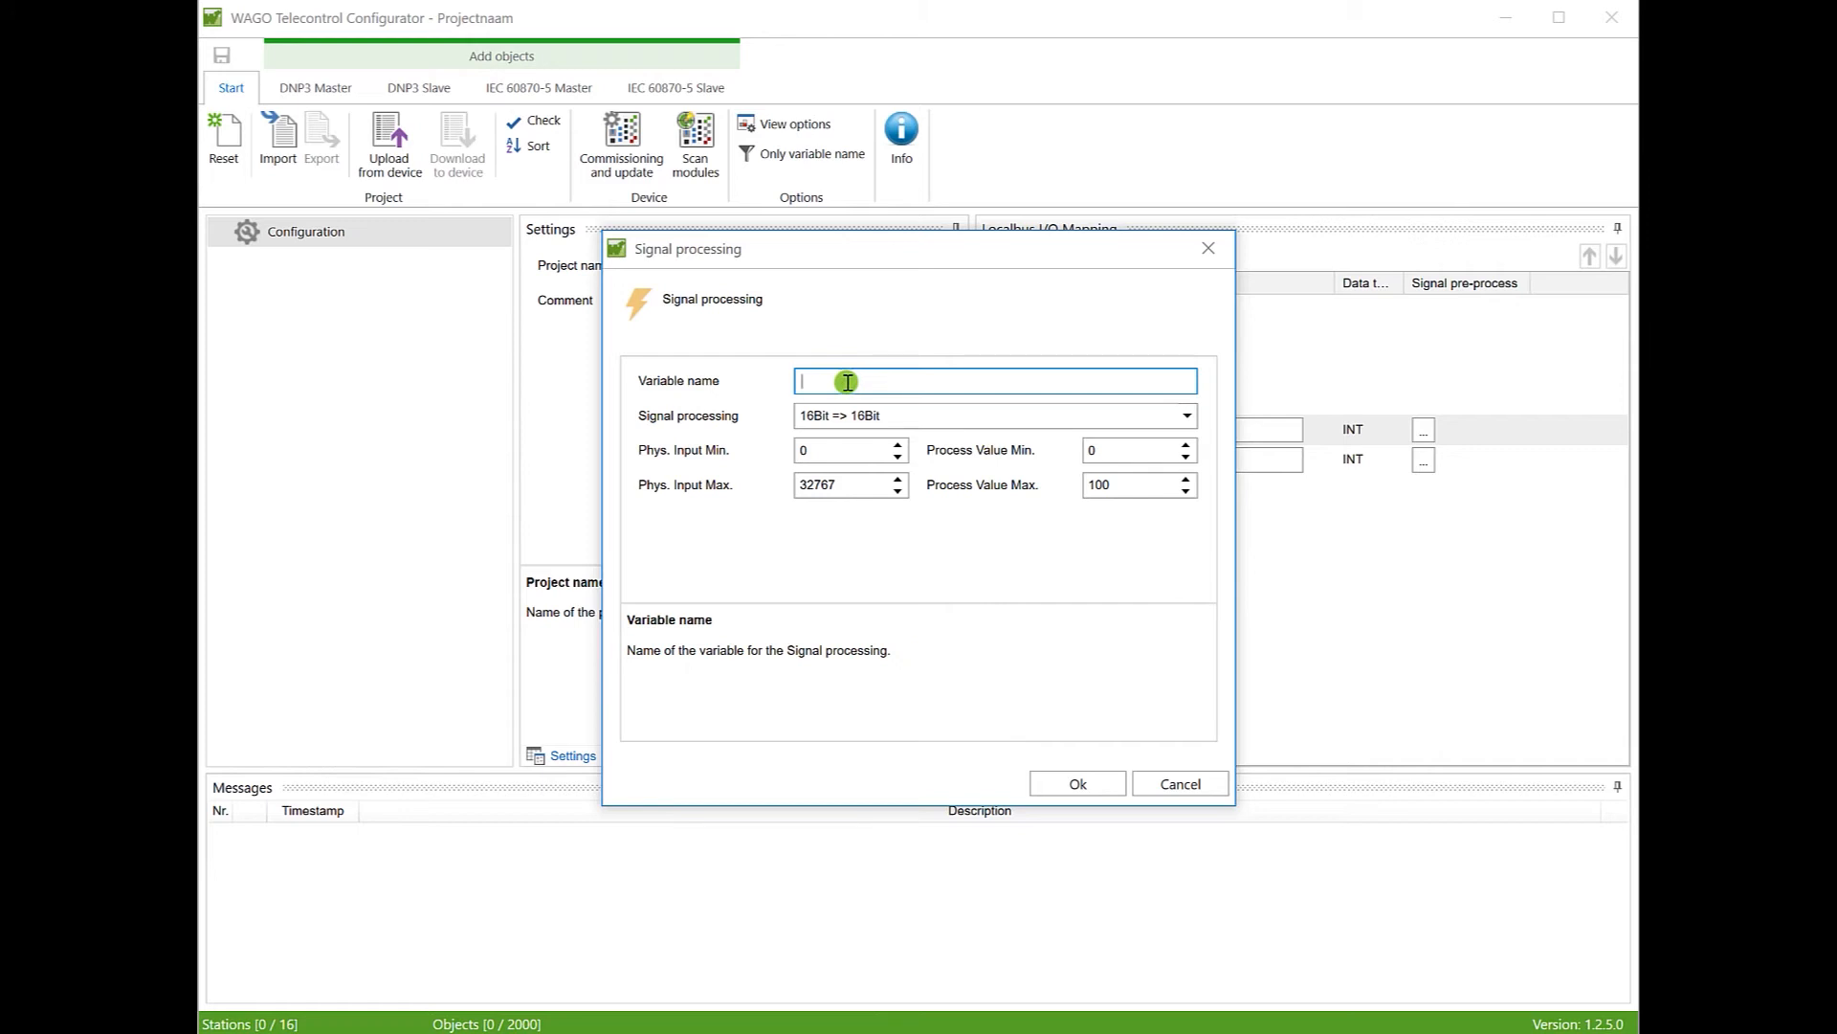
{"action": "type", "text": "A"}
{"action": "type", "text": "I1_d"}
{"action": "left_click", "coordinate": [1079, 782]}
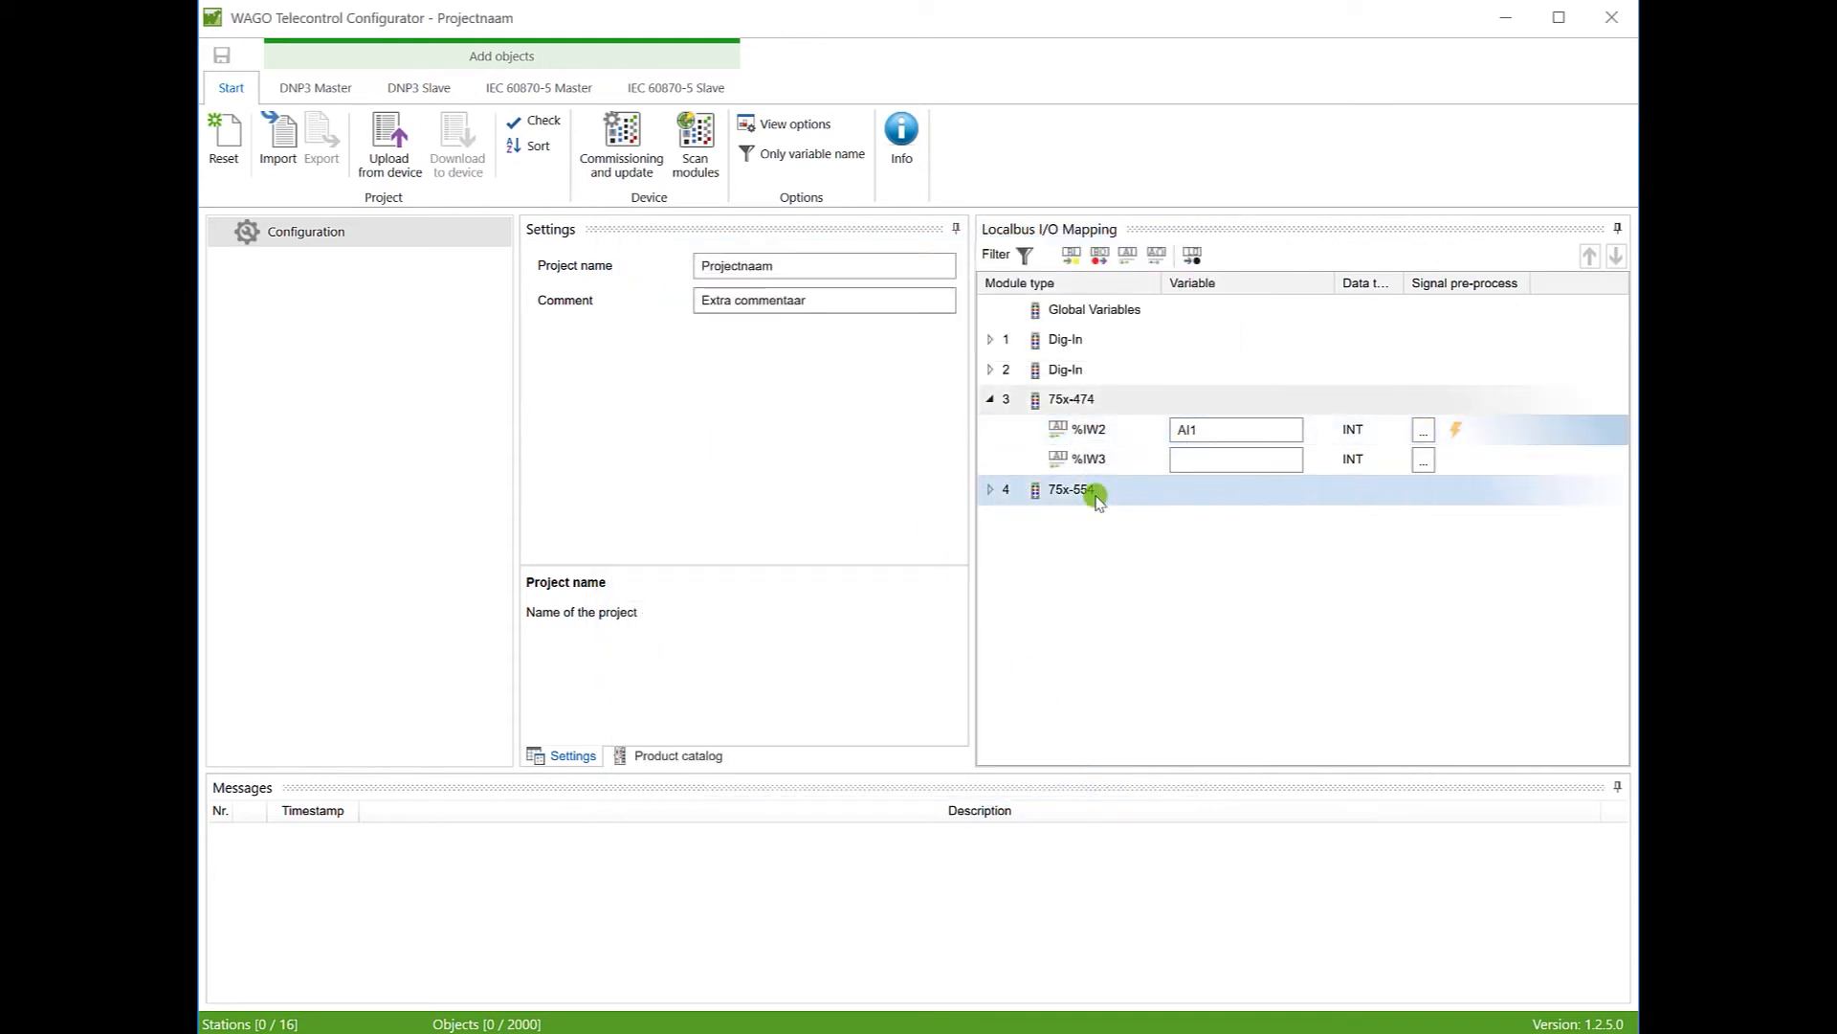
{"action": "left_click", "coordinate": [1239, 466]}
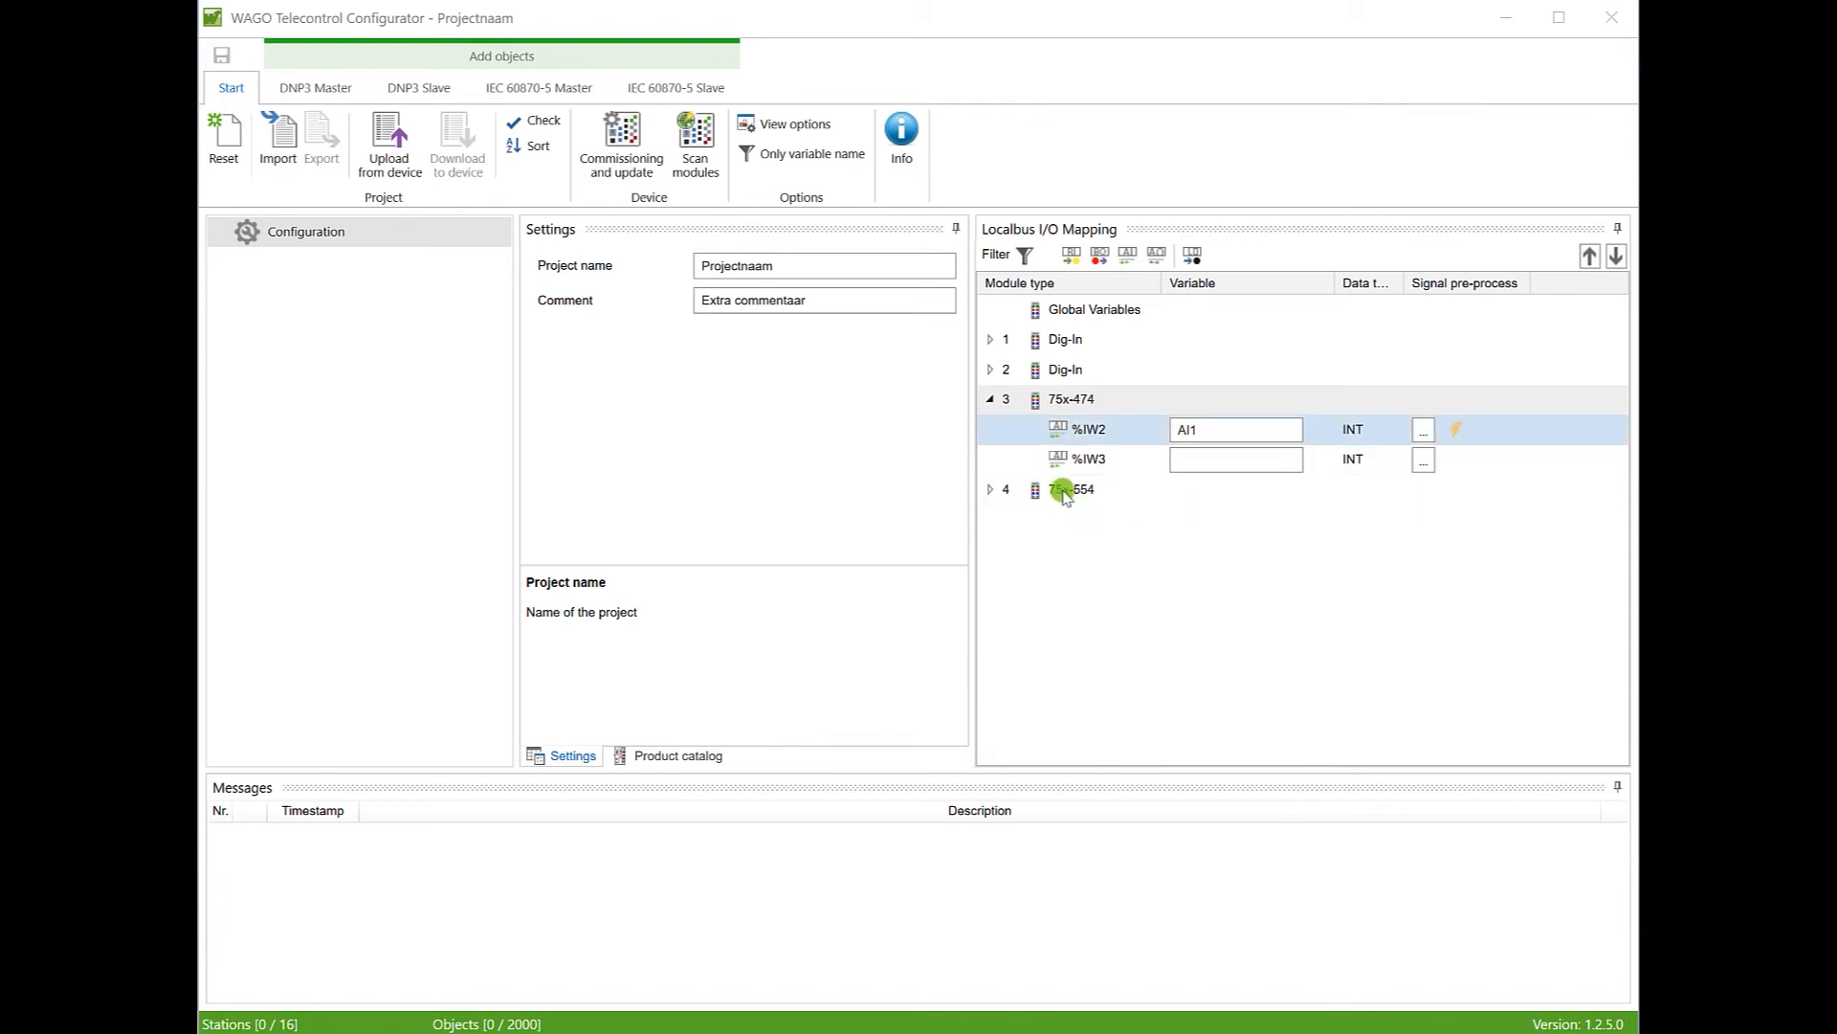
Step: Collapse the 75x-474 module's channels and choose Upload from device in the Start ribbon
{"action": "left_click", "coordinate": [991, 402]}
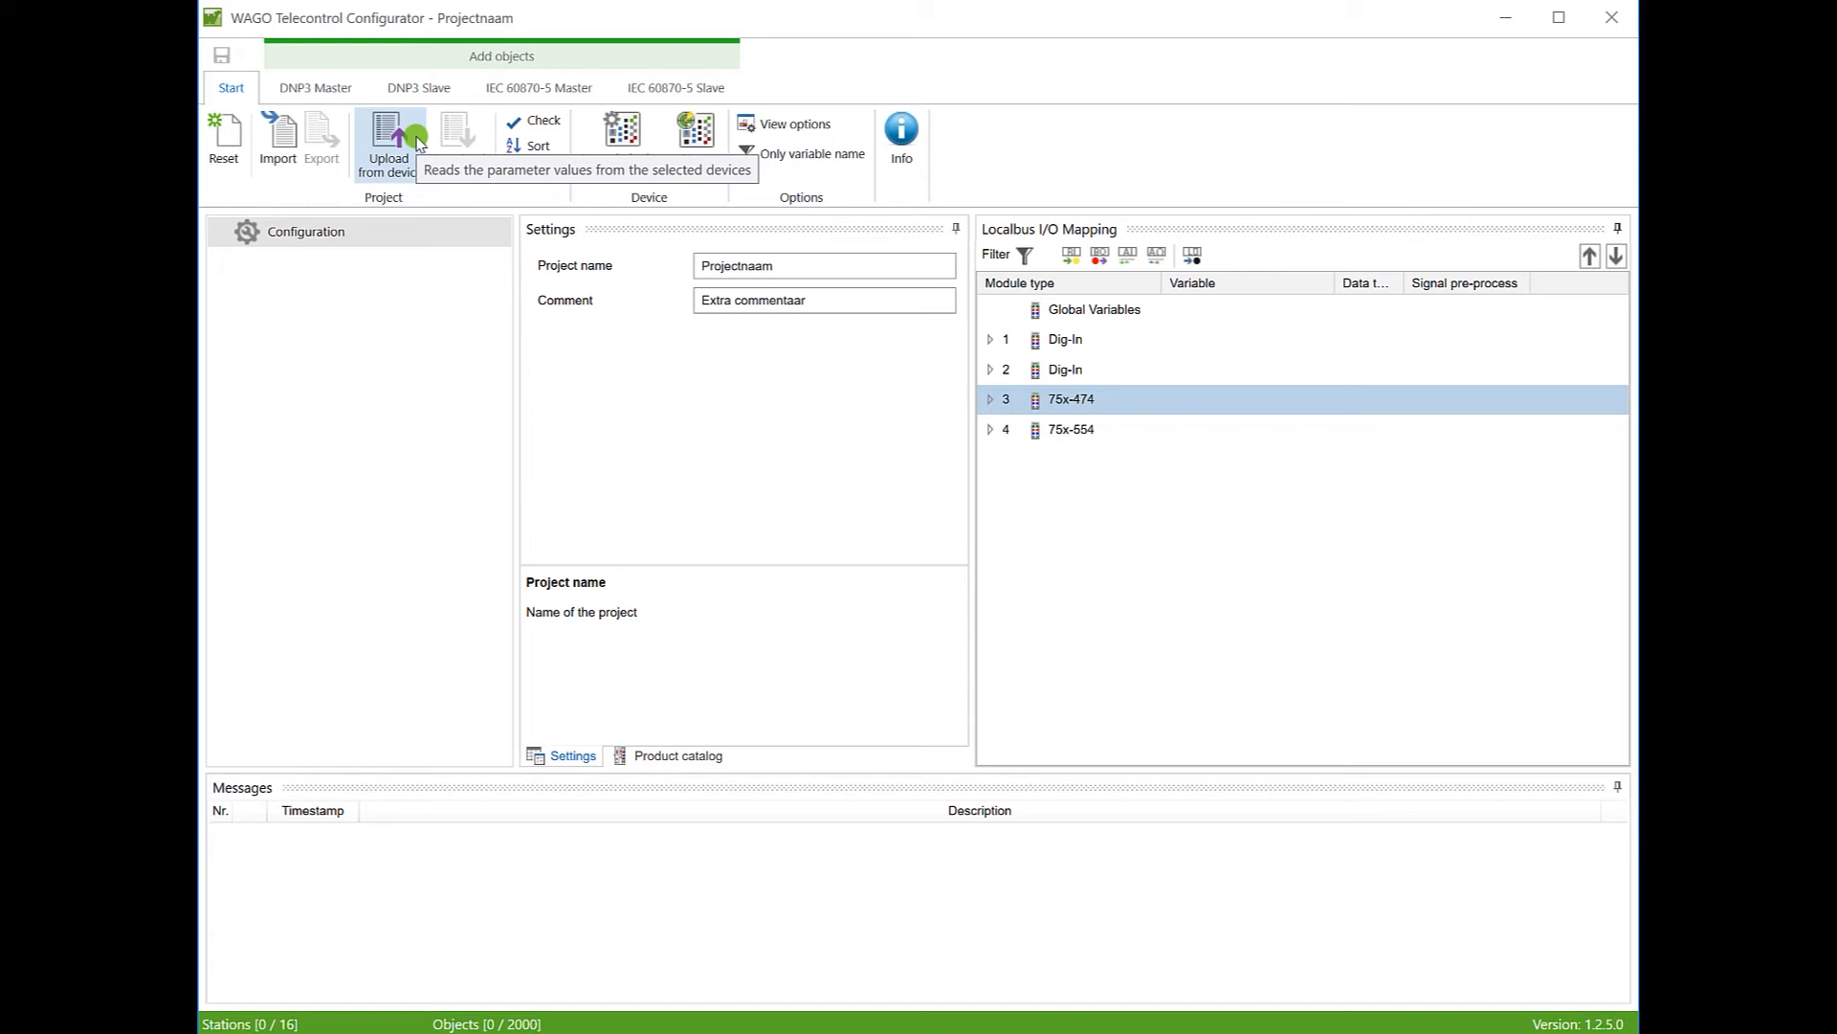
{"action": "left_click", "coordinate": [418, 142]}
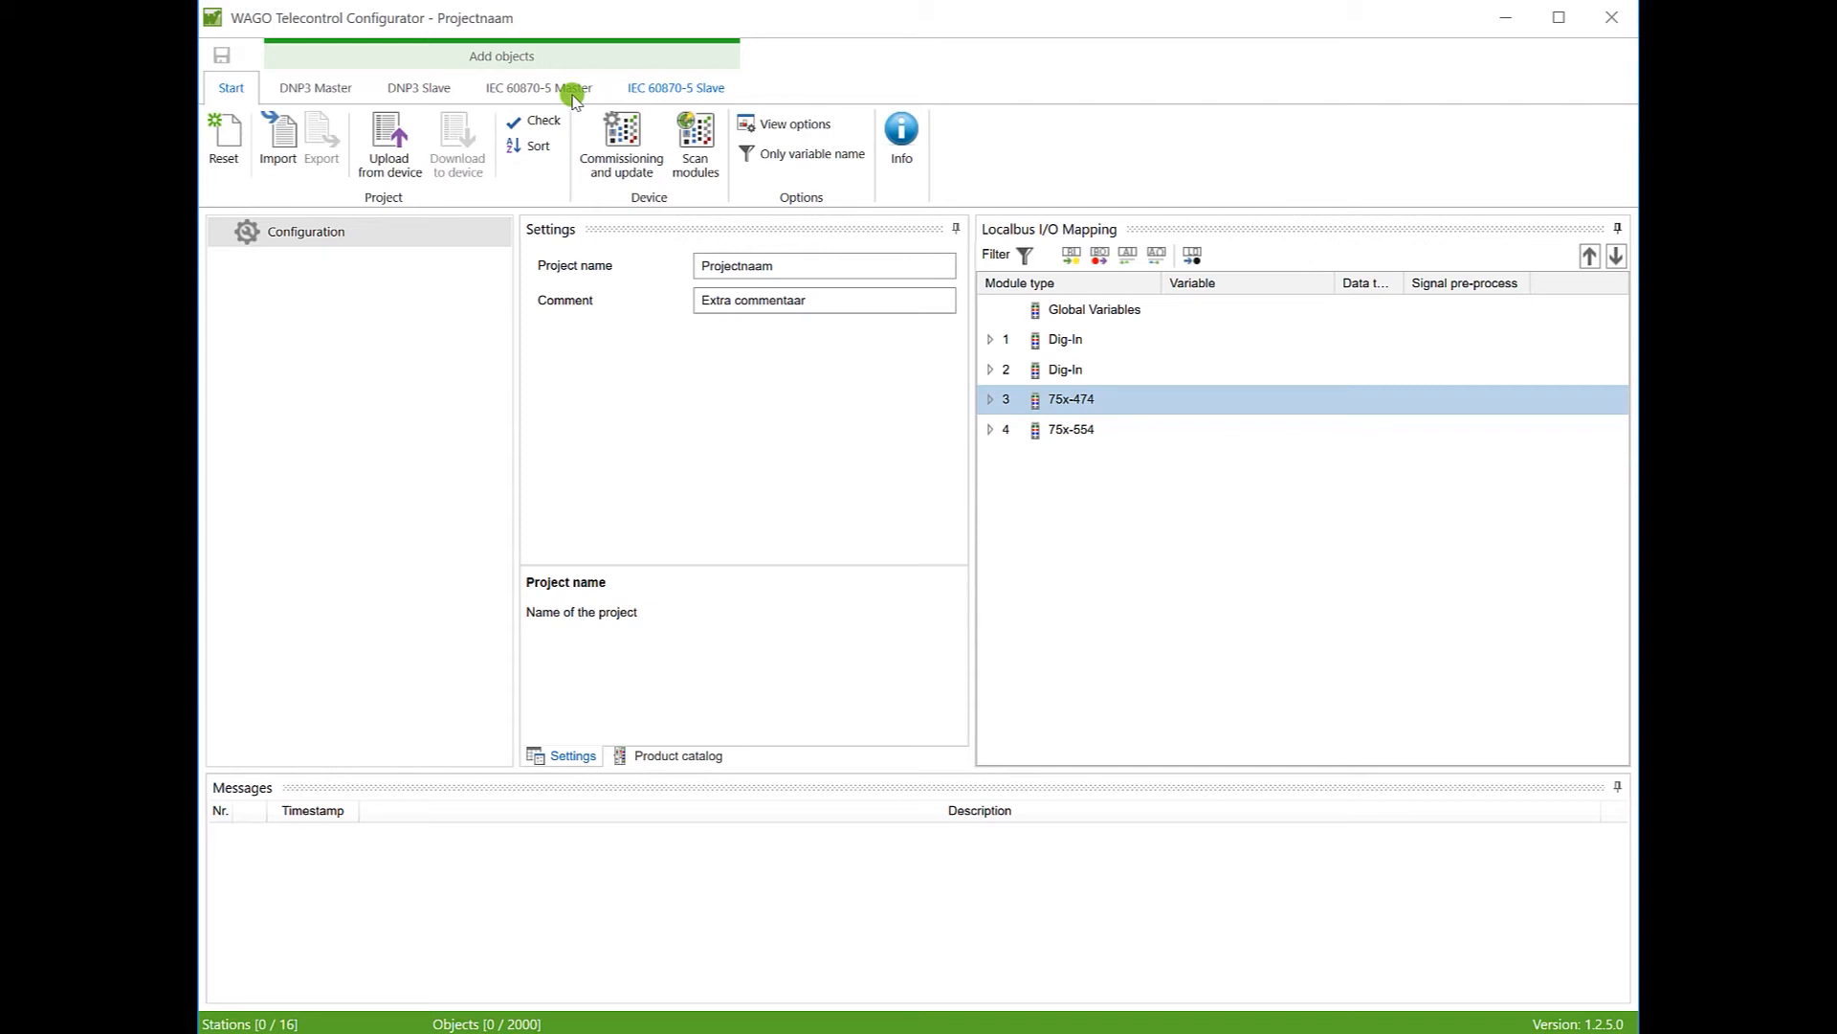
Step: Add an IEC 60870-5-104 slave and select it to view its settings
{"action": "left_click", "coordinate": [681, 91]}
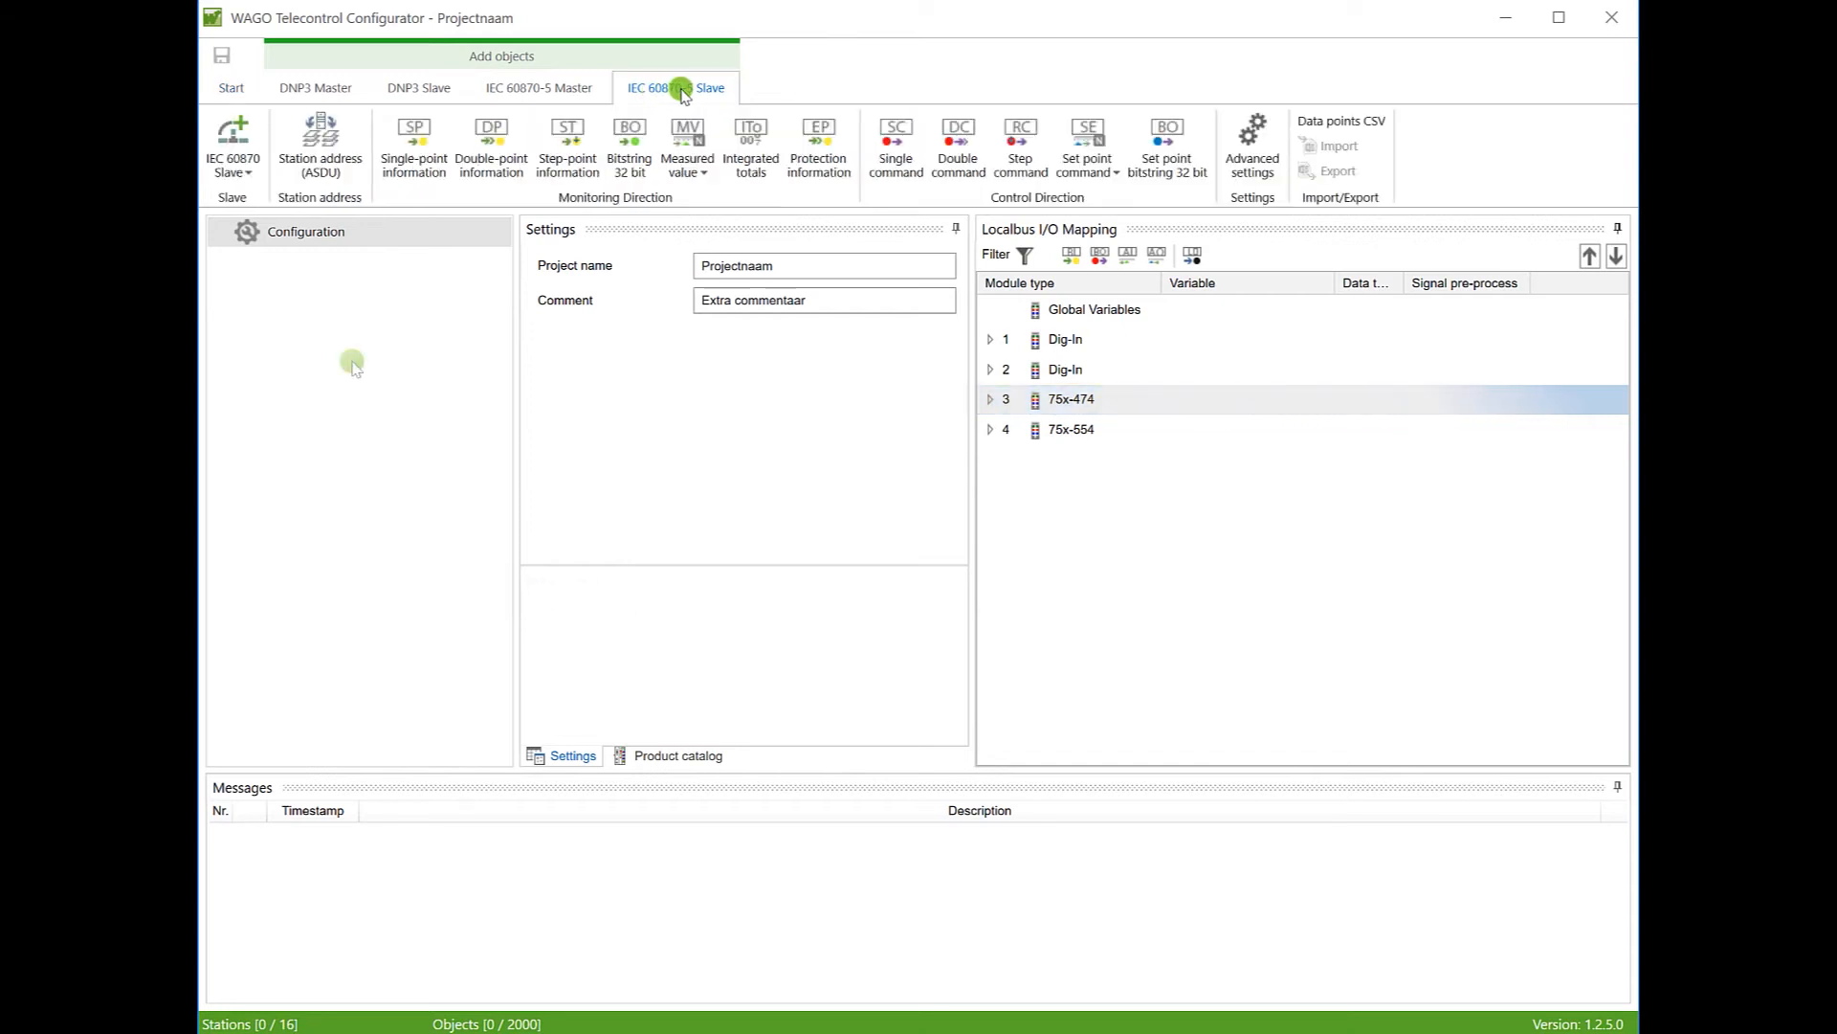
{"action": "left_click", "coordinate": [246, 168]}
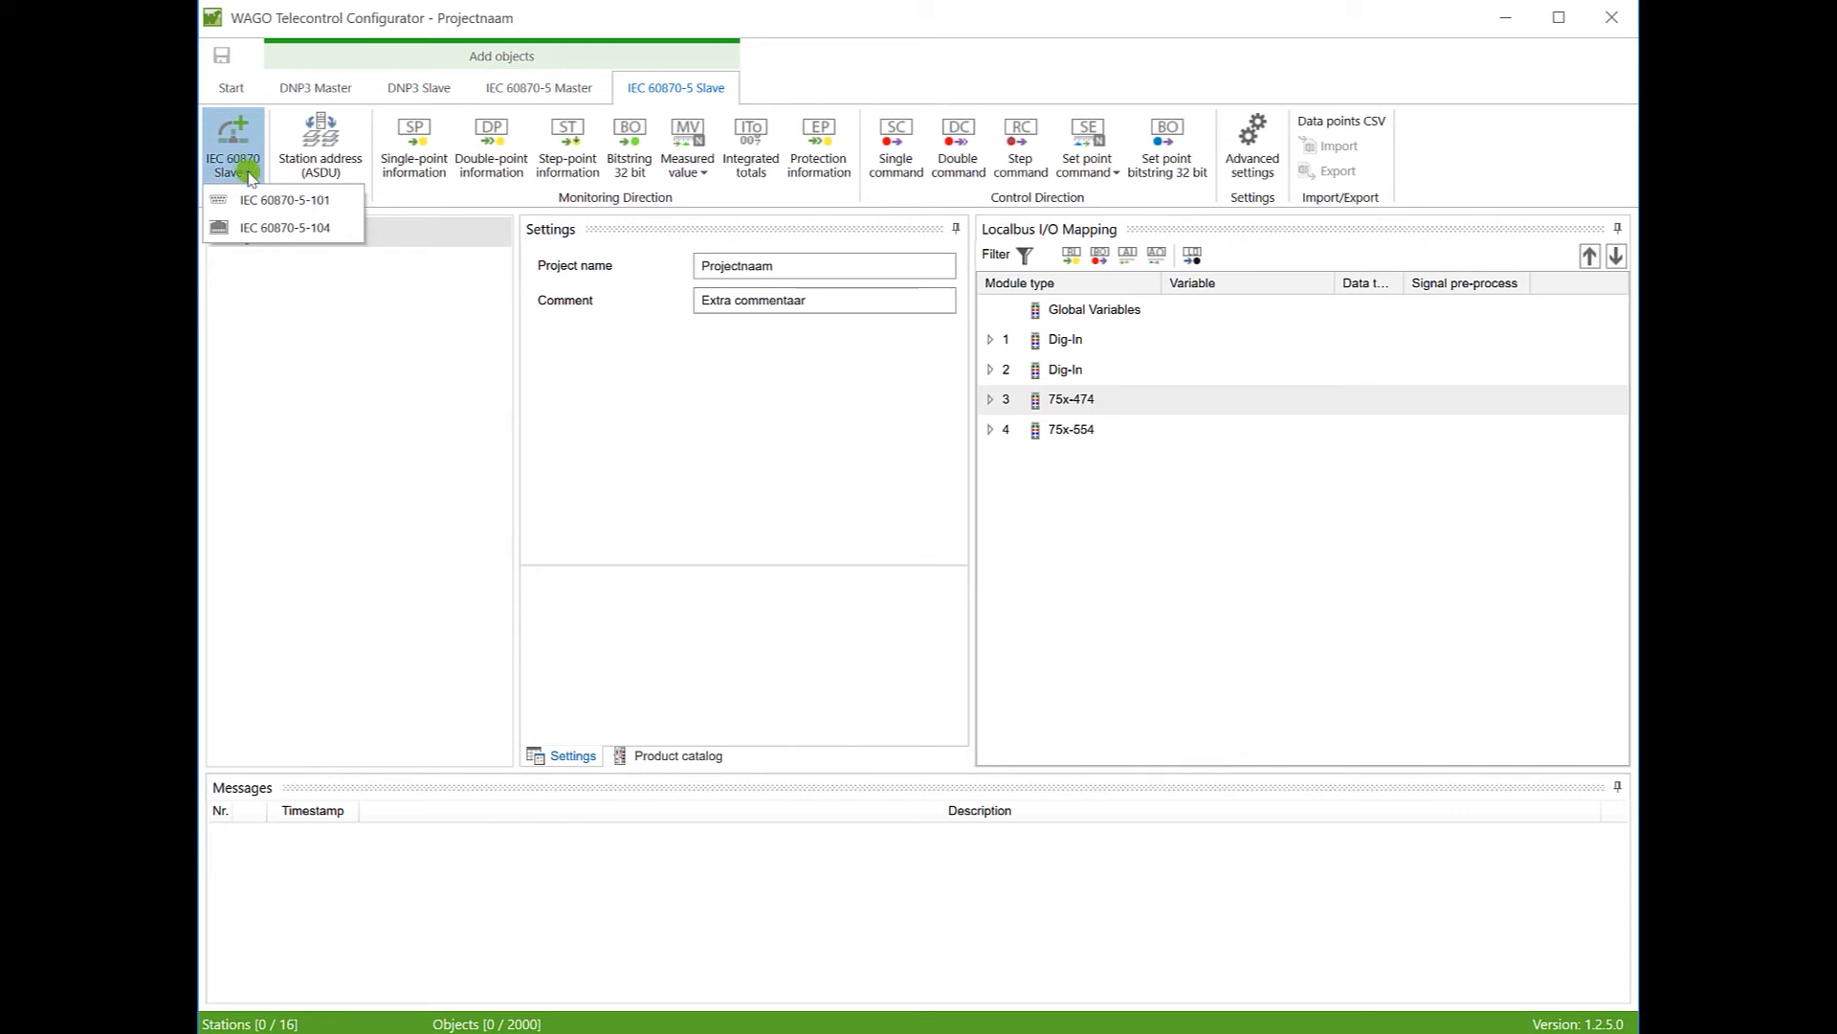
{"action": "left_click", "coordinate": [275, 228]}
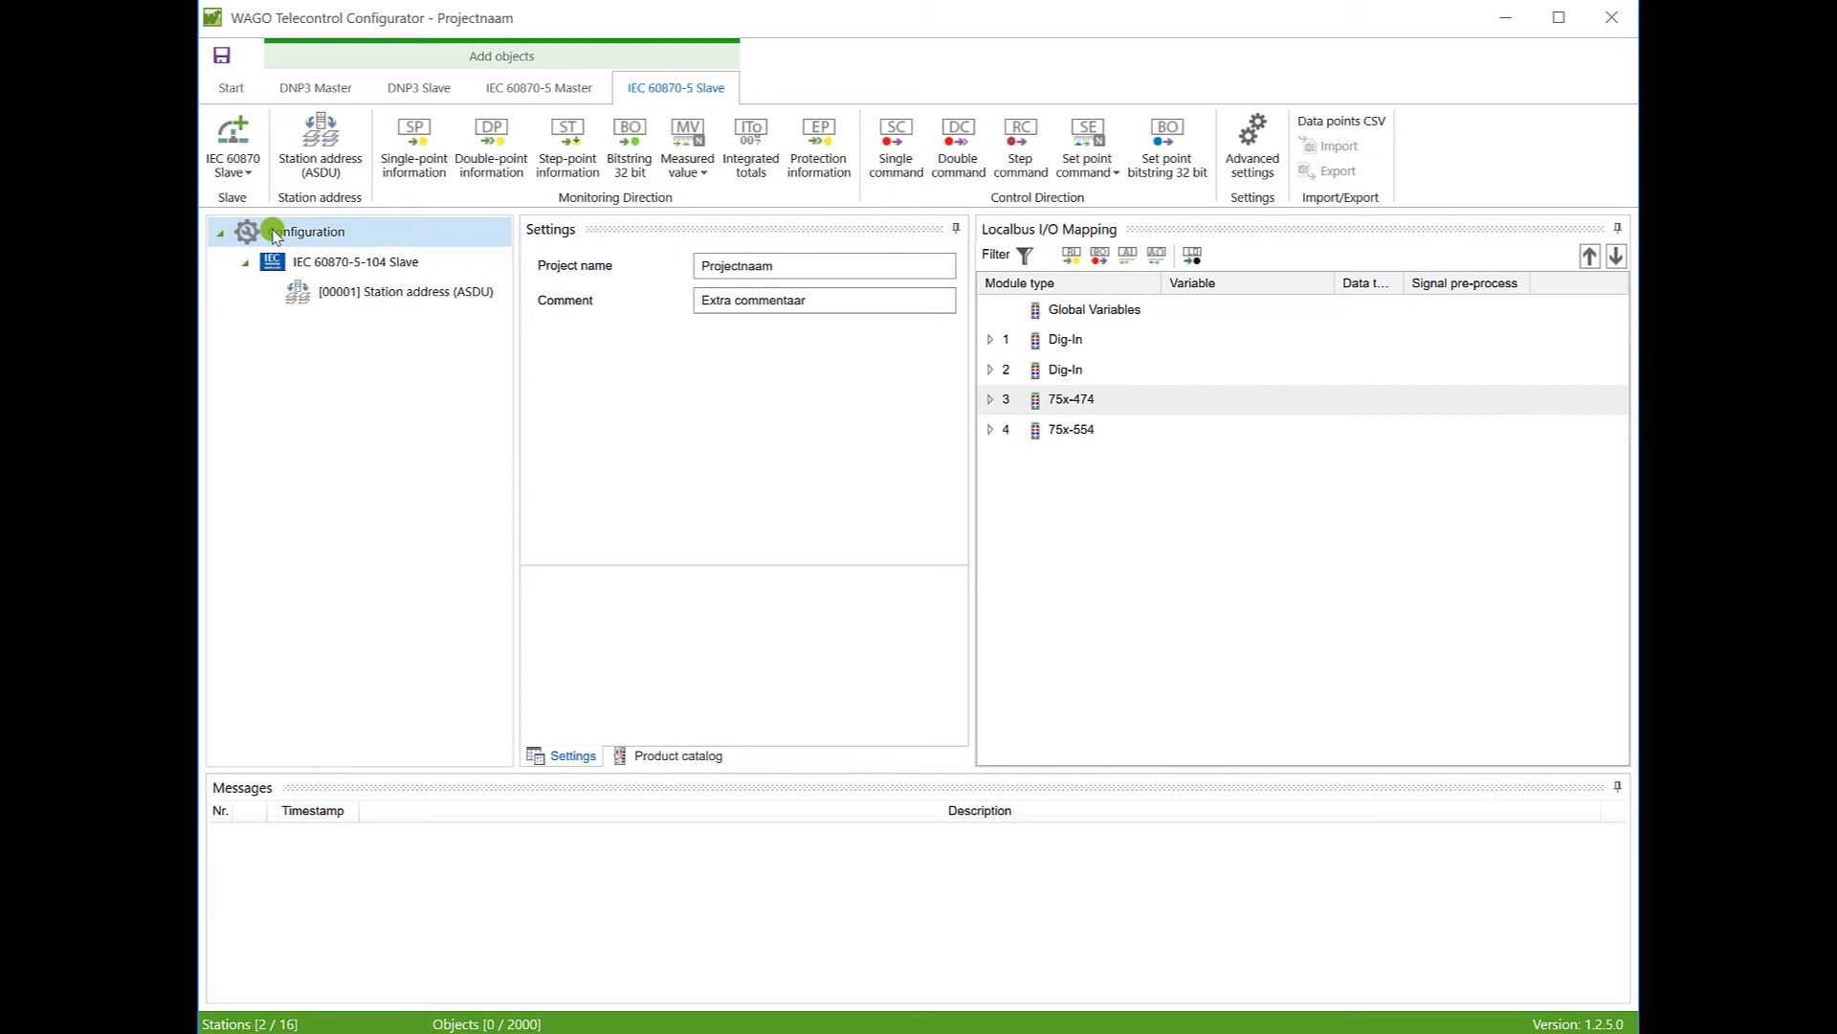
{"action": "left_click", "coordinate": [312, 264]}
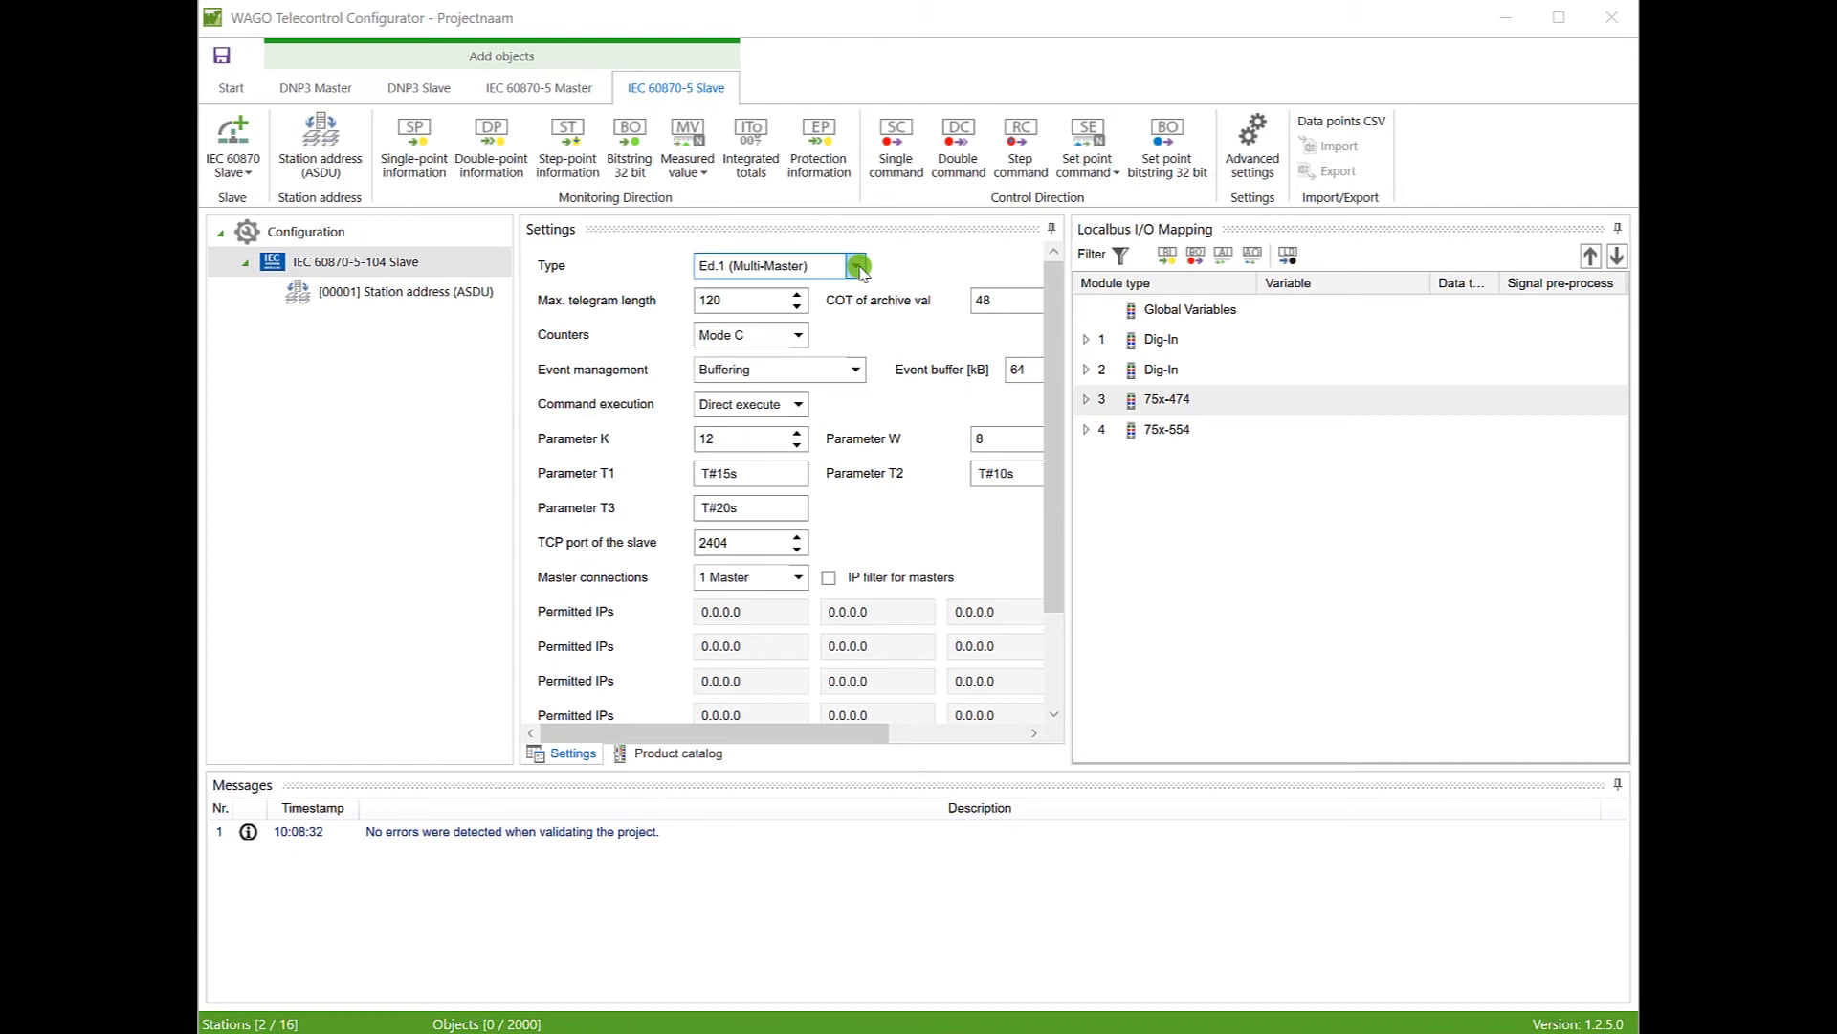
Step: Keep slave type Ed.1 (Multi-Master) and show the Station address (ASDU) settings
{"action": "left_click", "coordinate": [858, 267]}
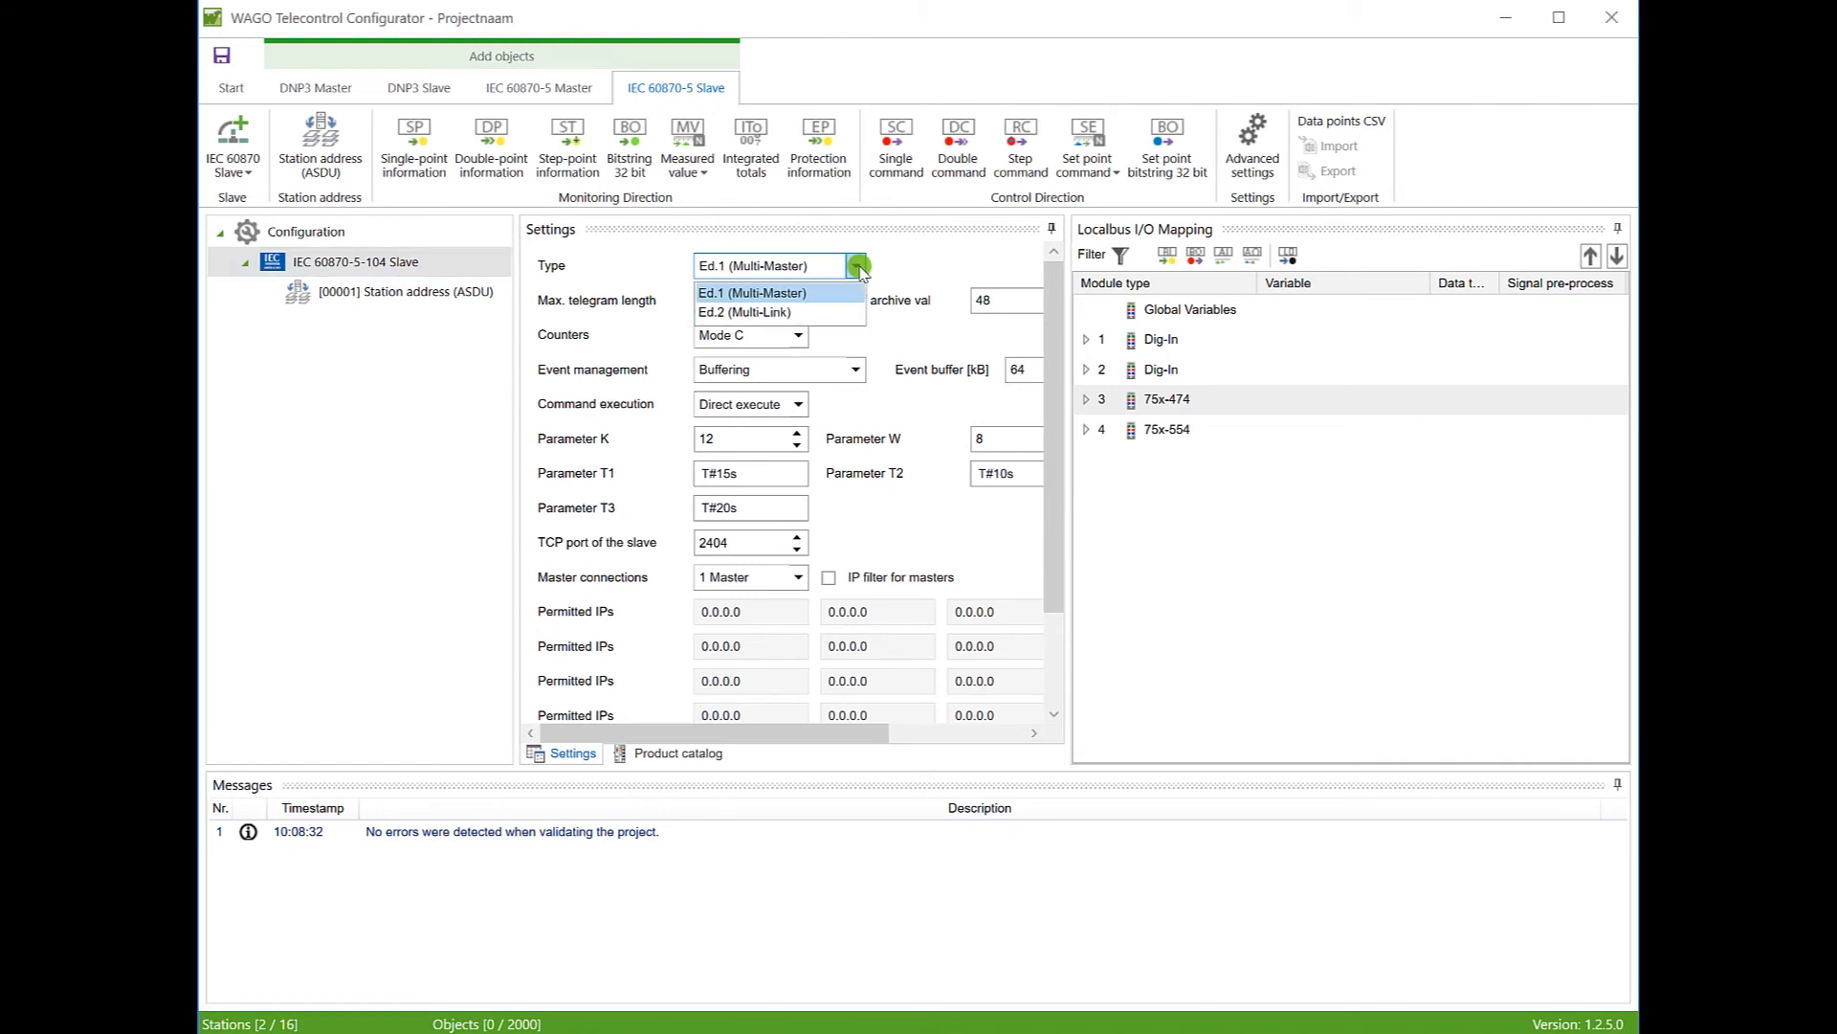
{"action": "left_click", "coordinate": [807, 290]}
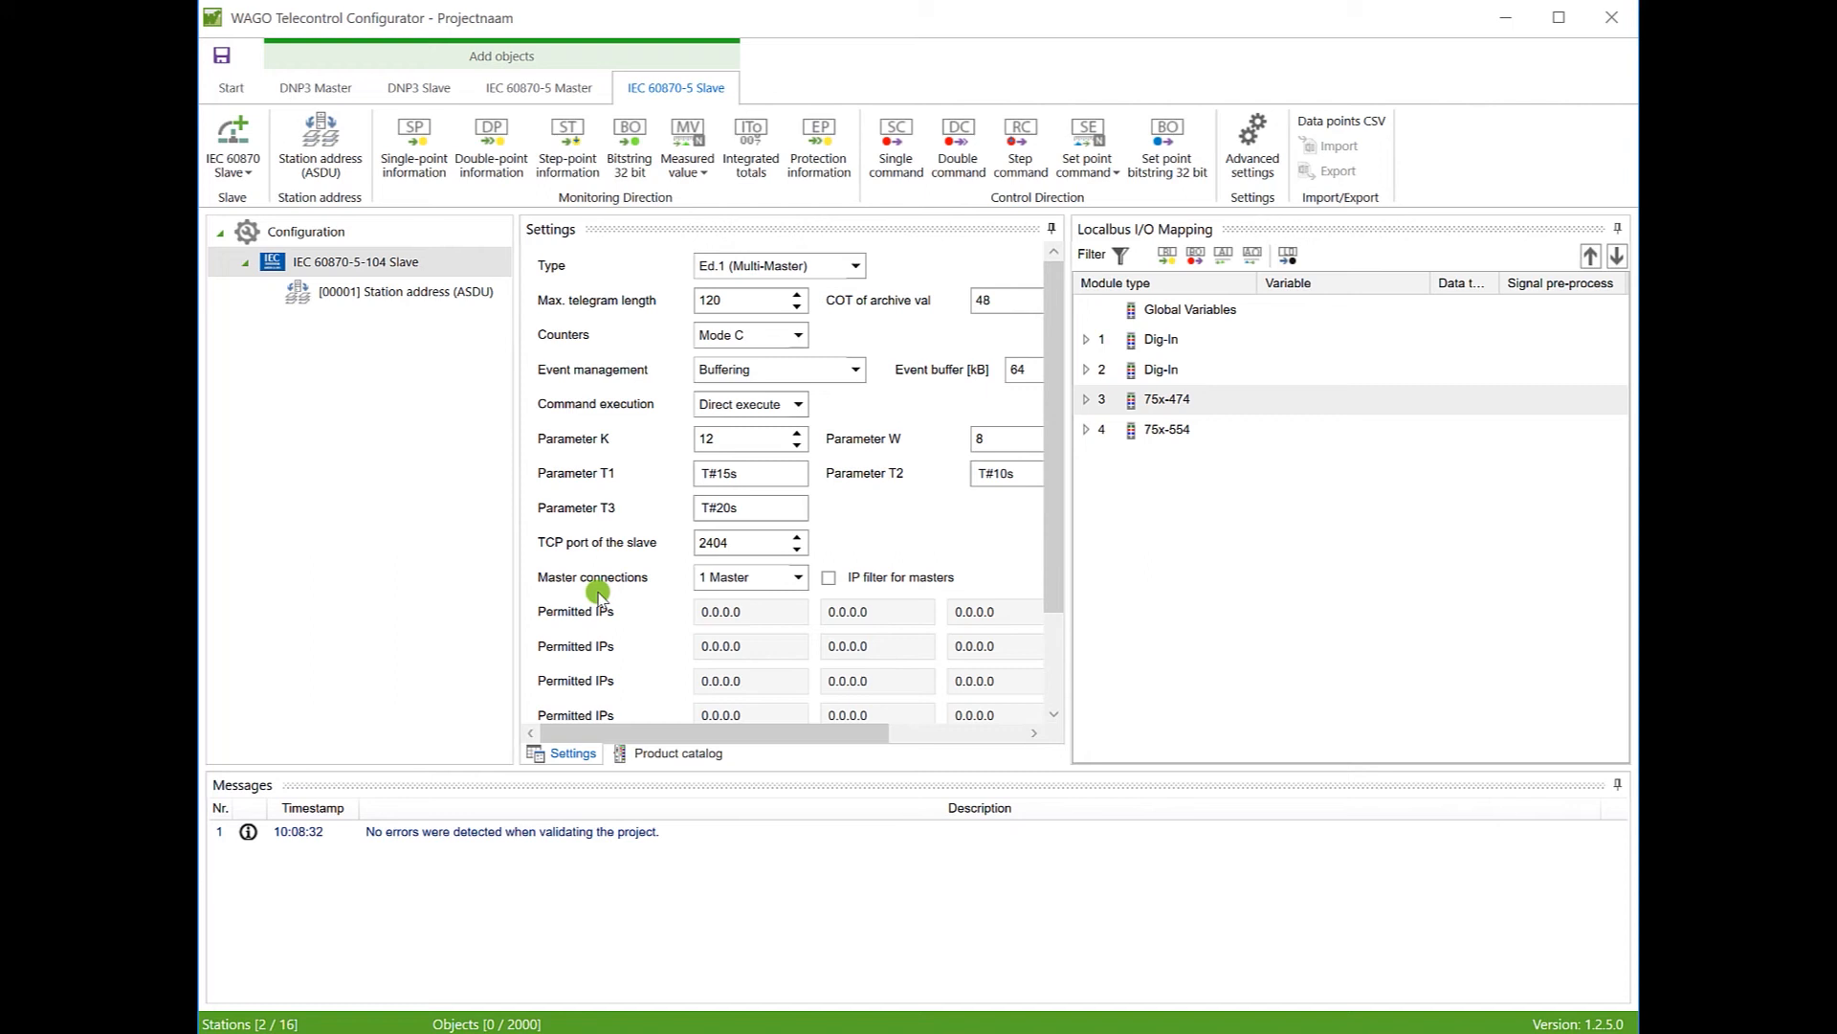
{"action": "left_click", "coordinate": [419, 294]}
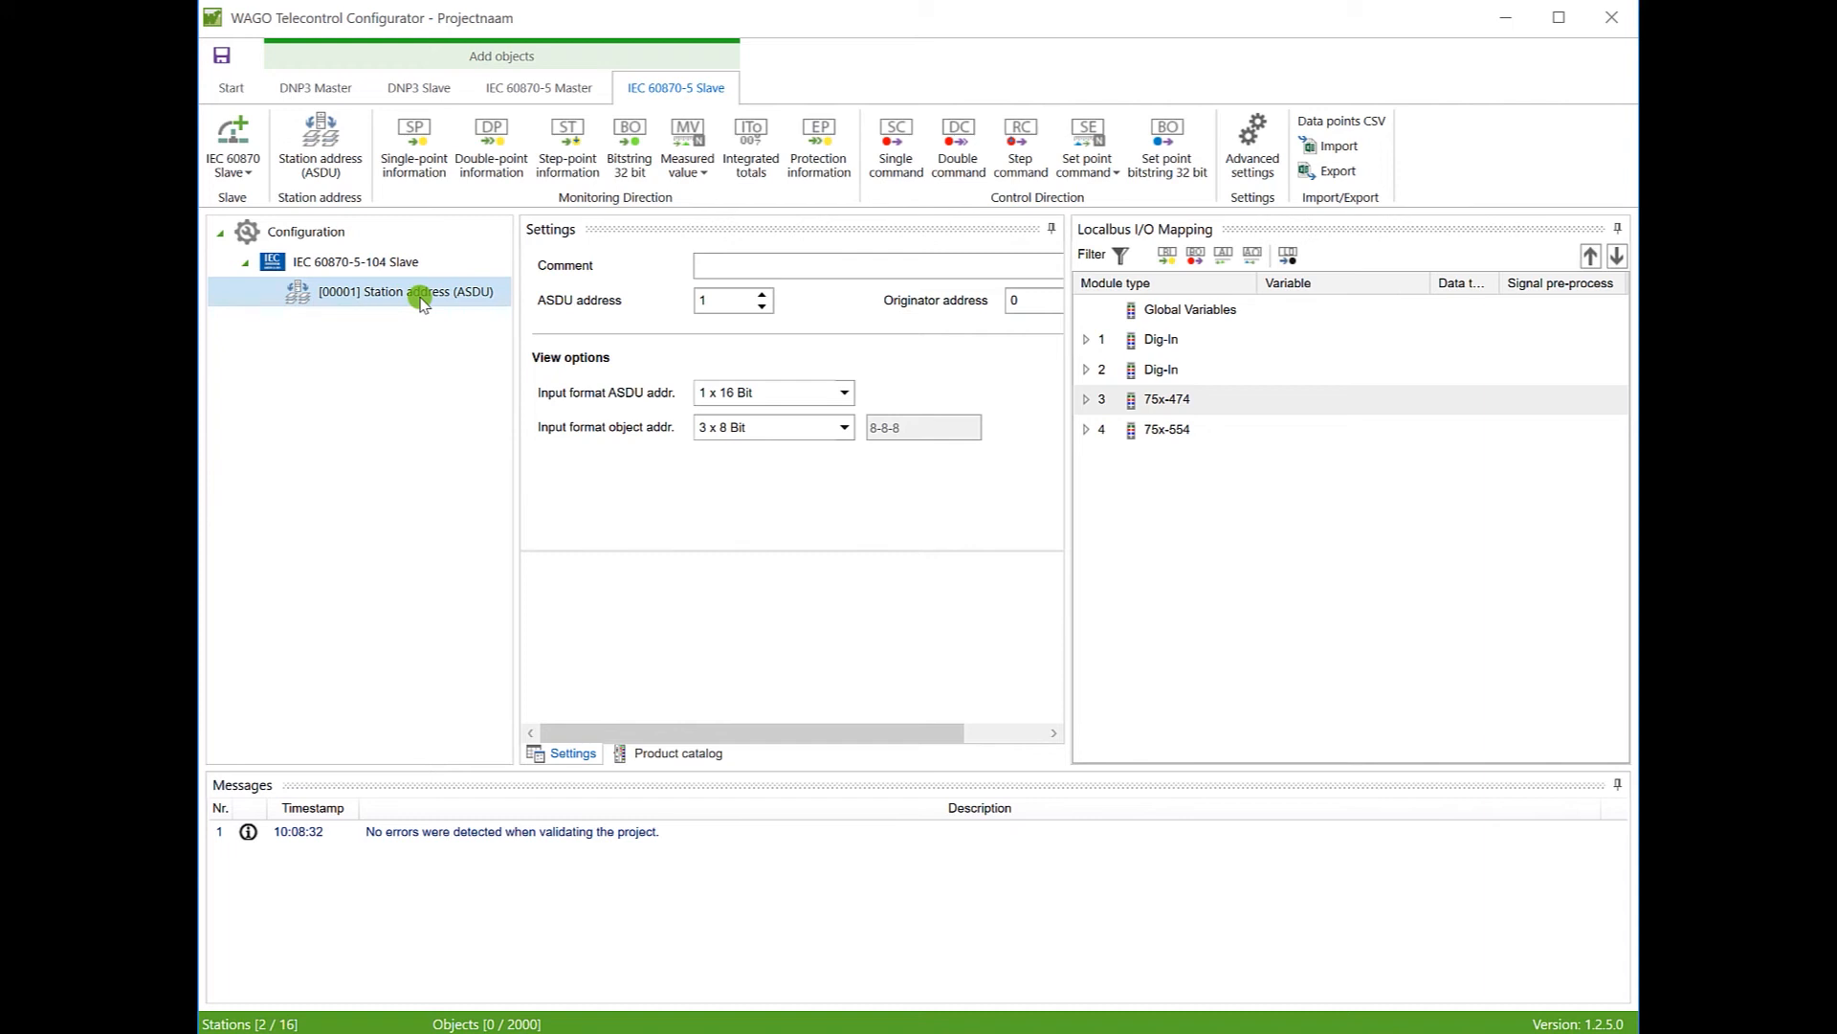
Step: Change the ASDU address from 1 to 5, keeping the 1 x 16 Bit input format
{"action": "left_click_drag", "start_coordinate": [716, 302], "coordinate": [687, 303]}
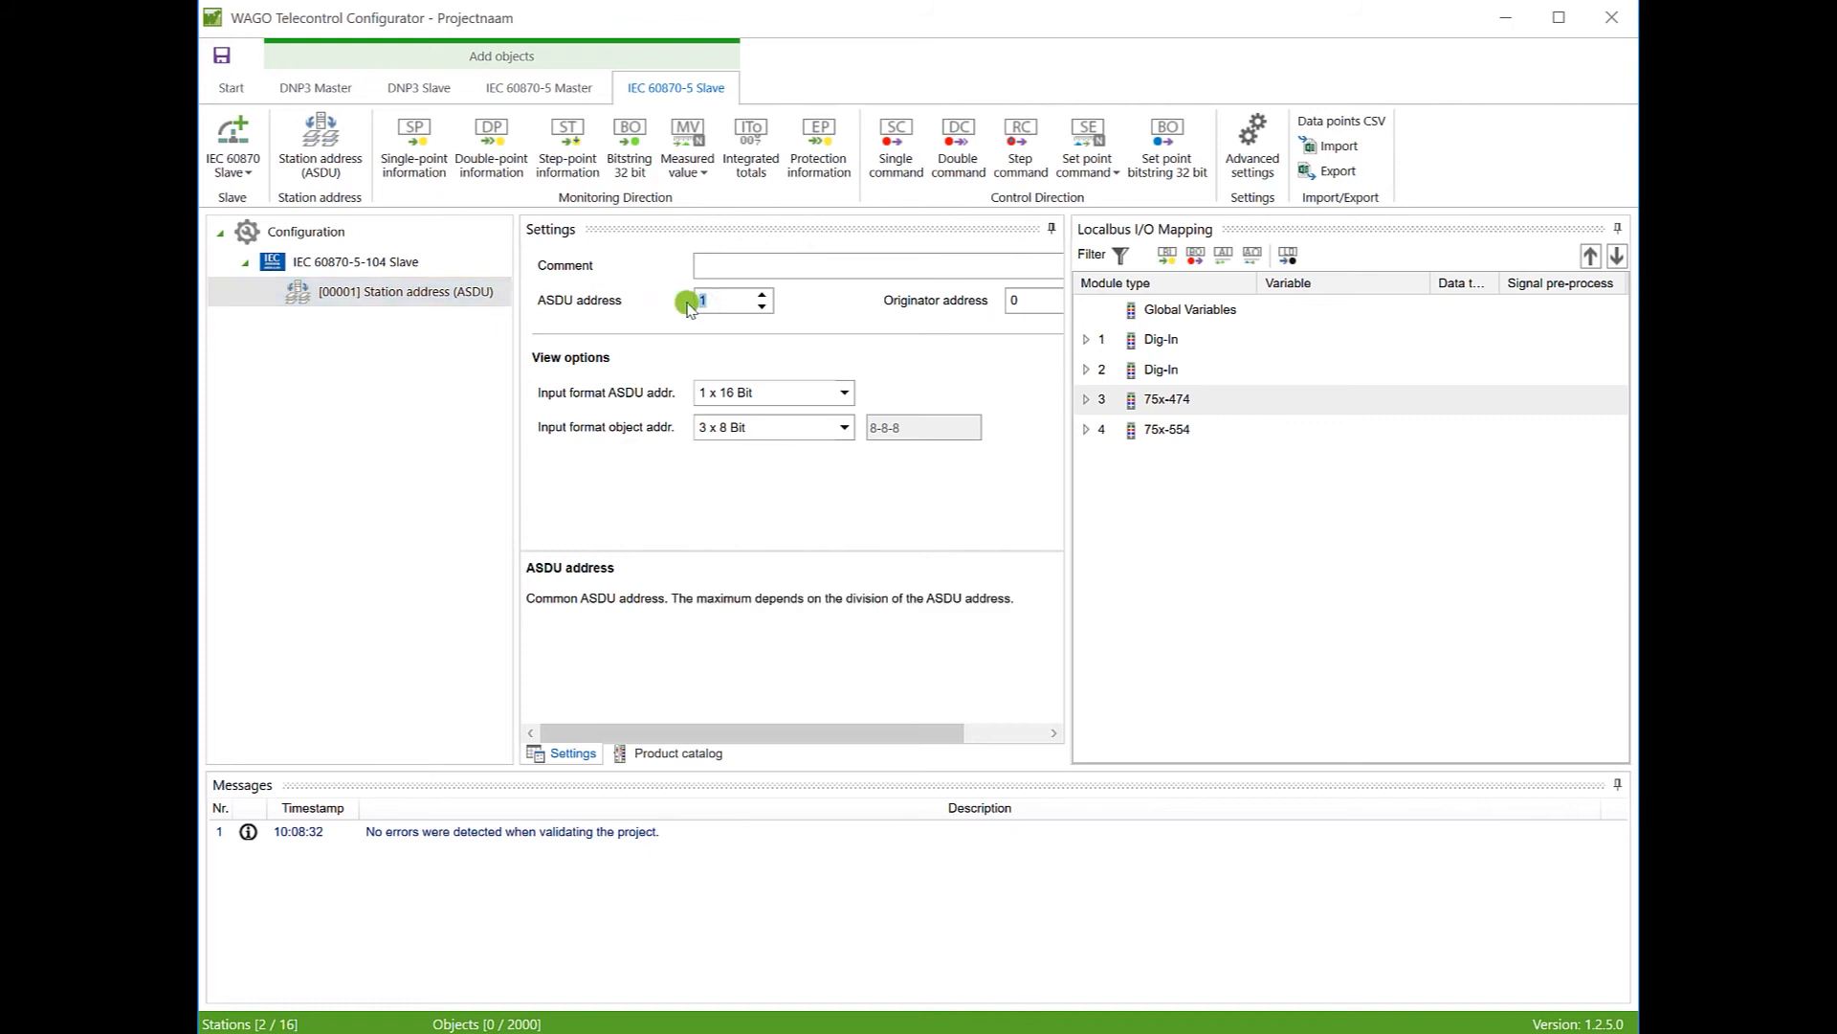
{"action": "type", "text": "5"}
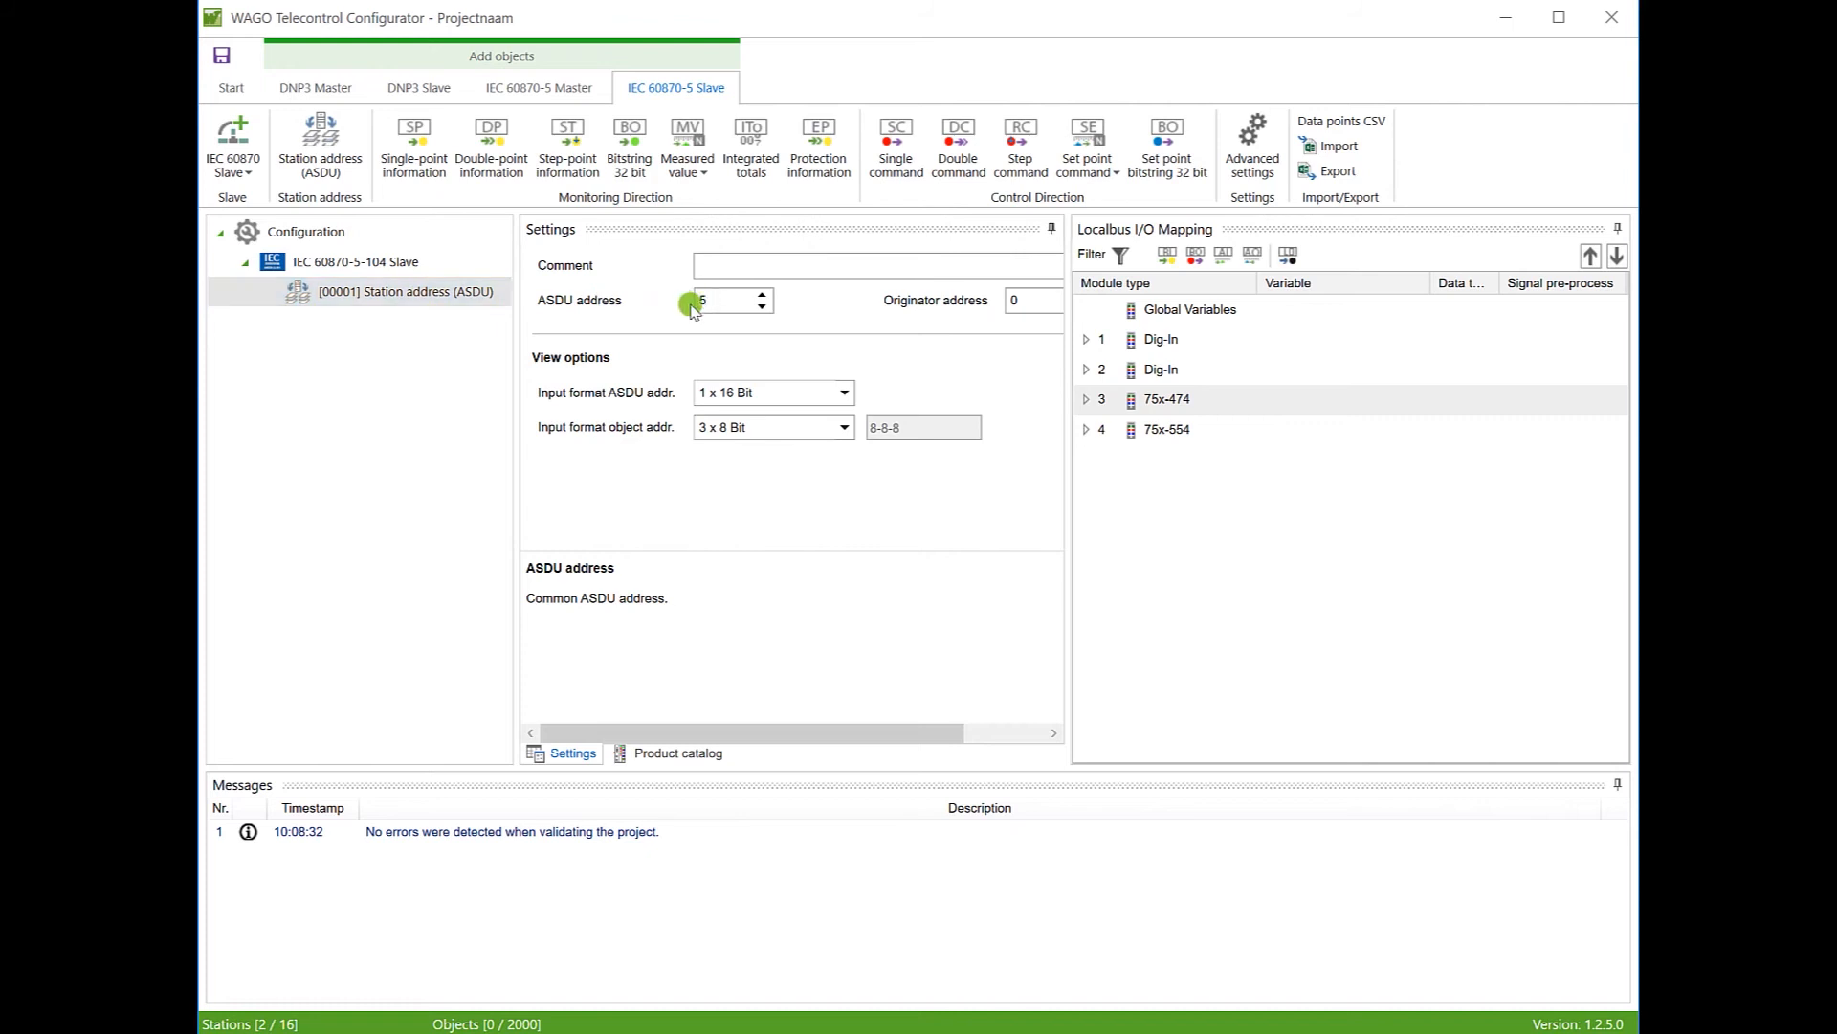
{"action": "left_click", "coordinate": [777, 355]}
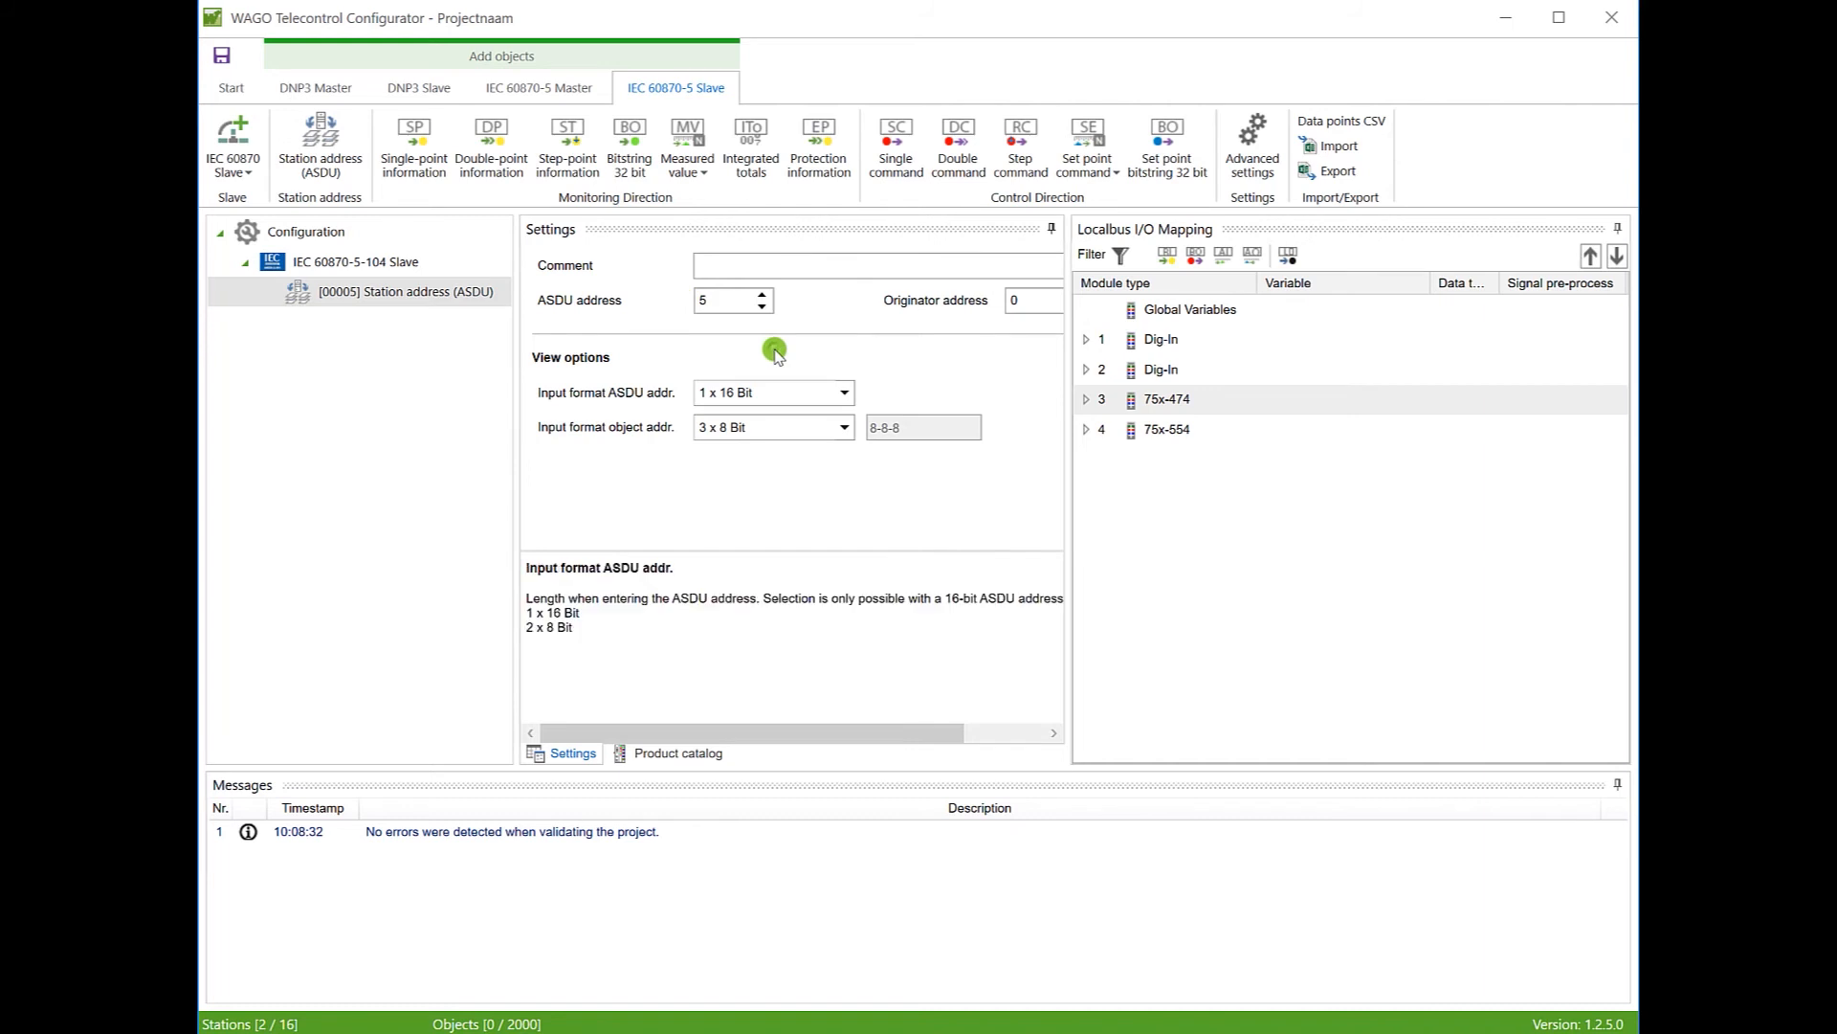
{"action": "left_click", "coordinate": [846, 395]}
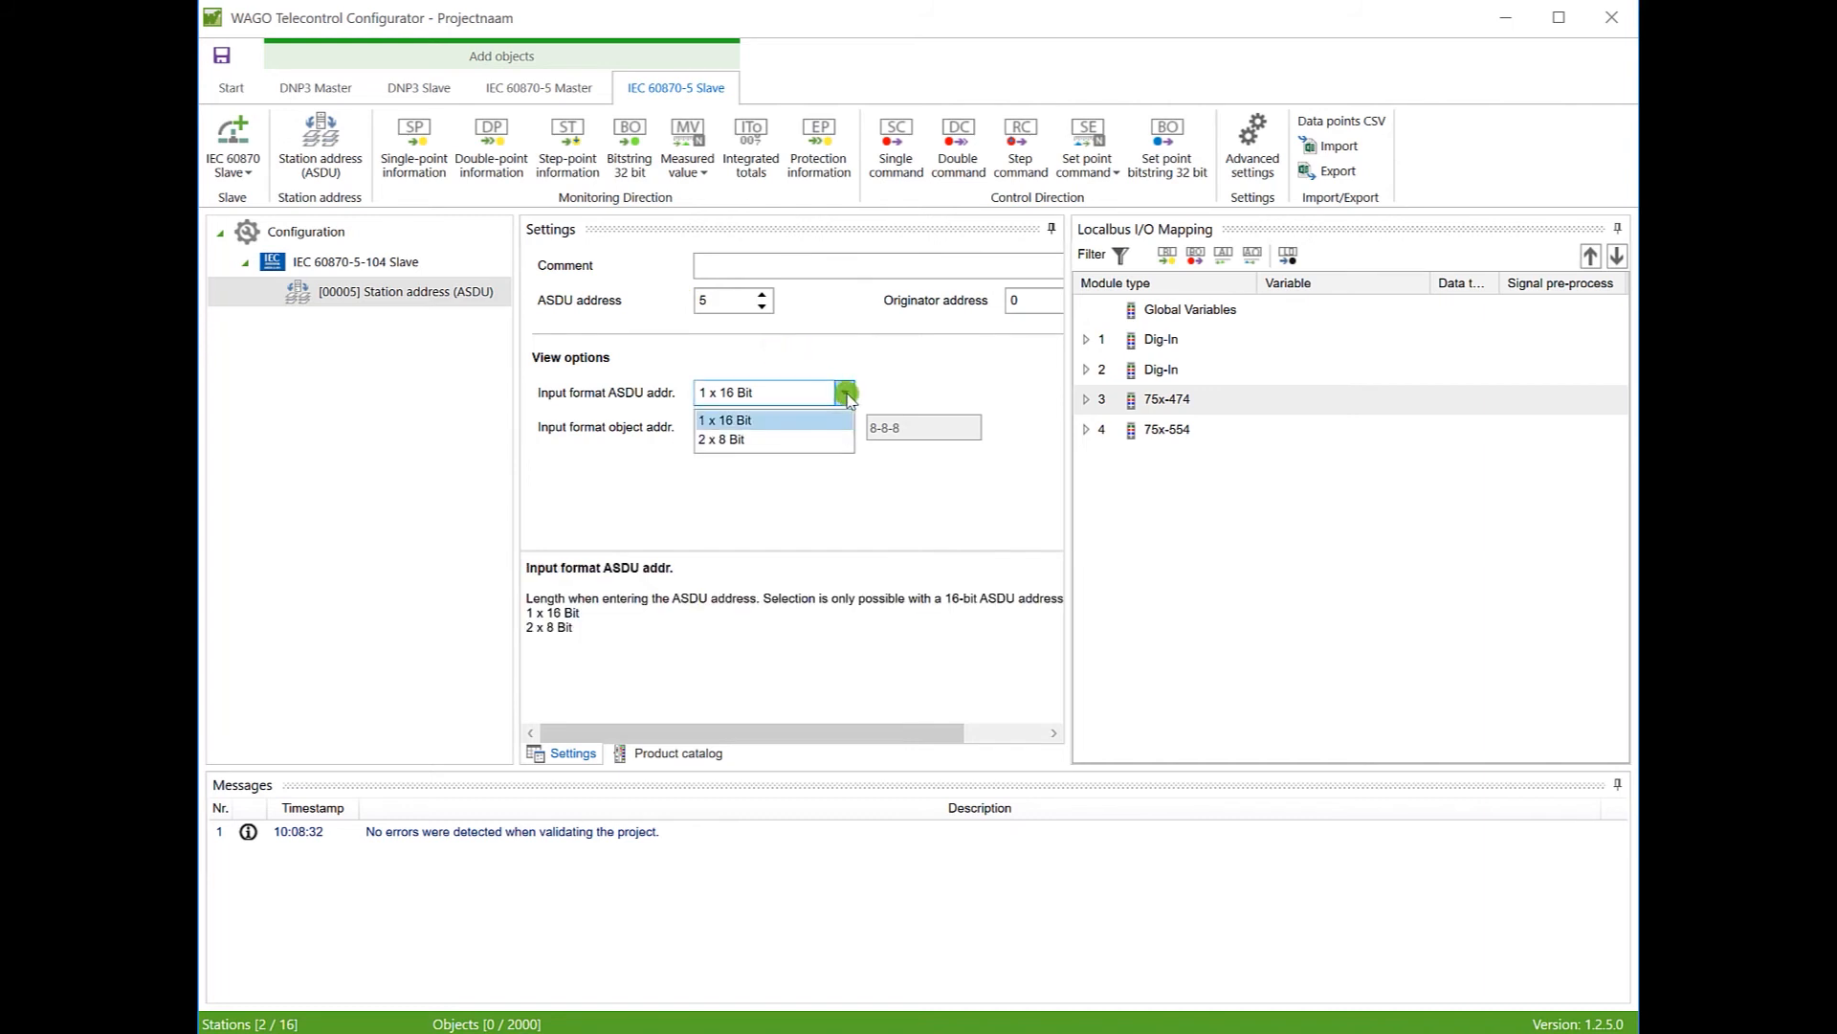
{"action": "left_click", "coordinate": [846, 397]}
{"action": "left_click", "coordinate": [845, 361]}
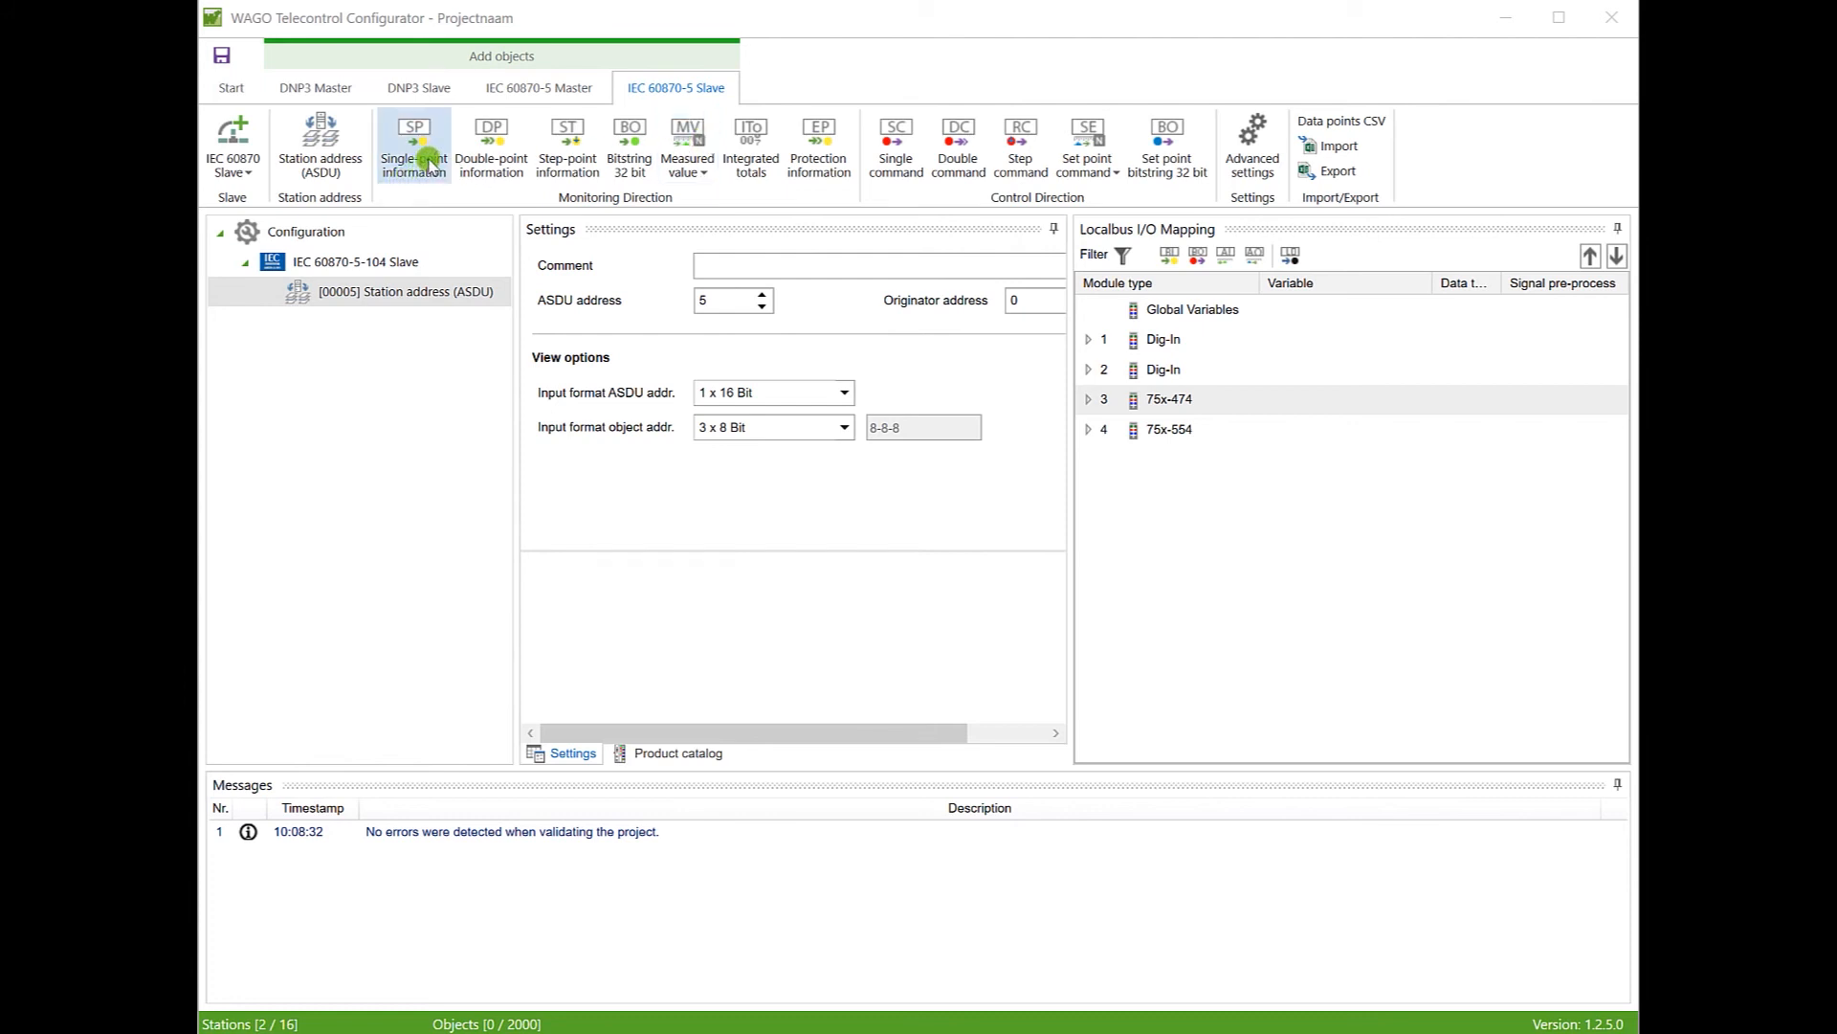
Step: Add a single-point information object [TI01] to the IEC 60870-5-104 slave and open its settings
{"action": "left_click", "coordinate": [431, 161]}
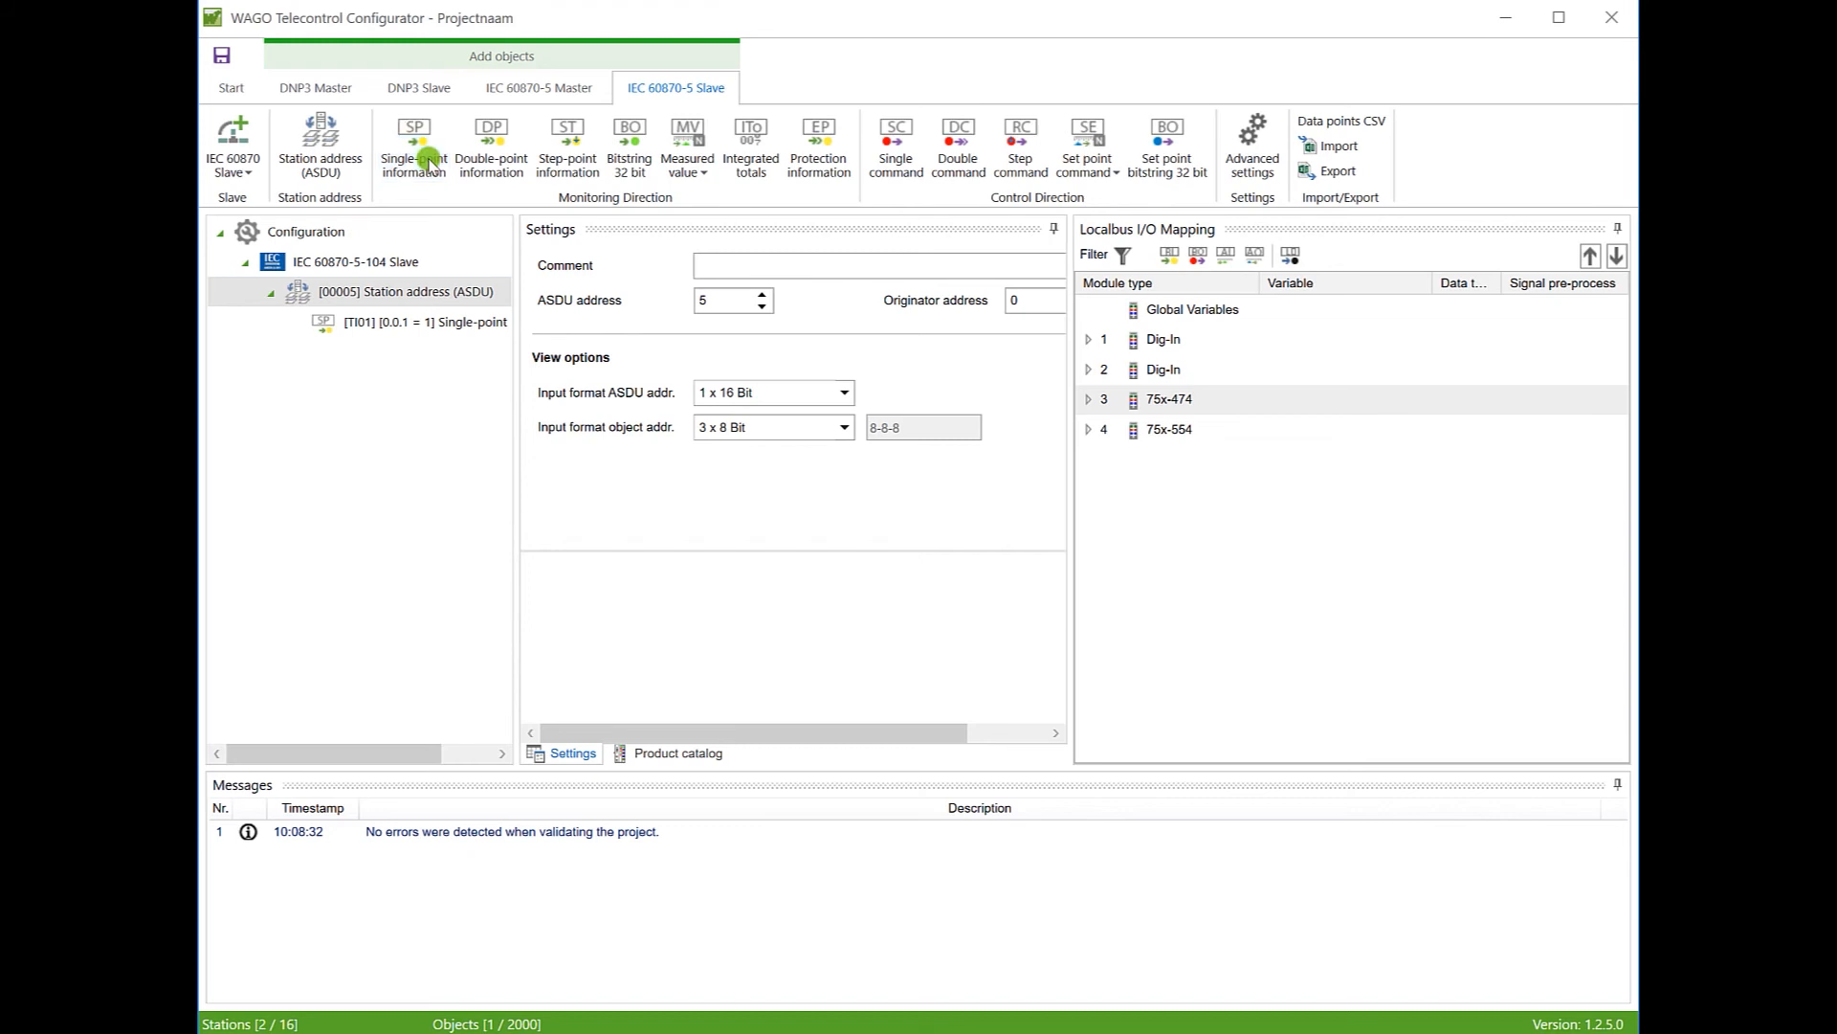
{"action": "left_click", "coordinate": [347, 264]}
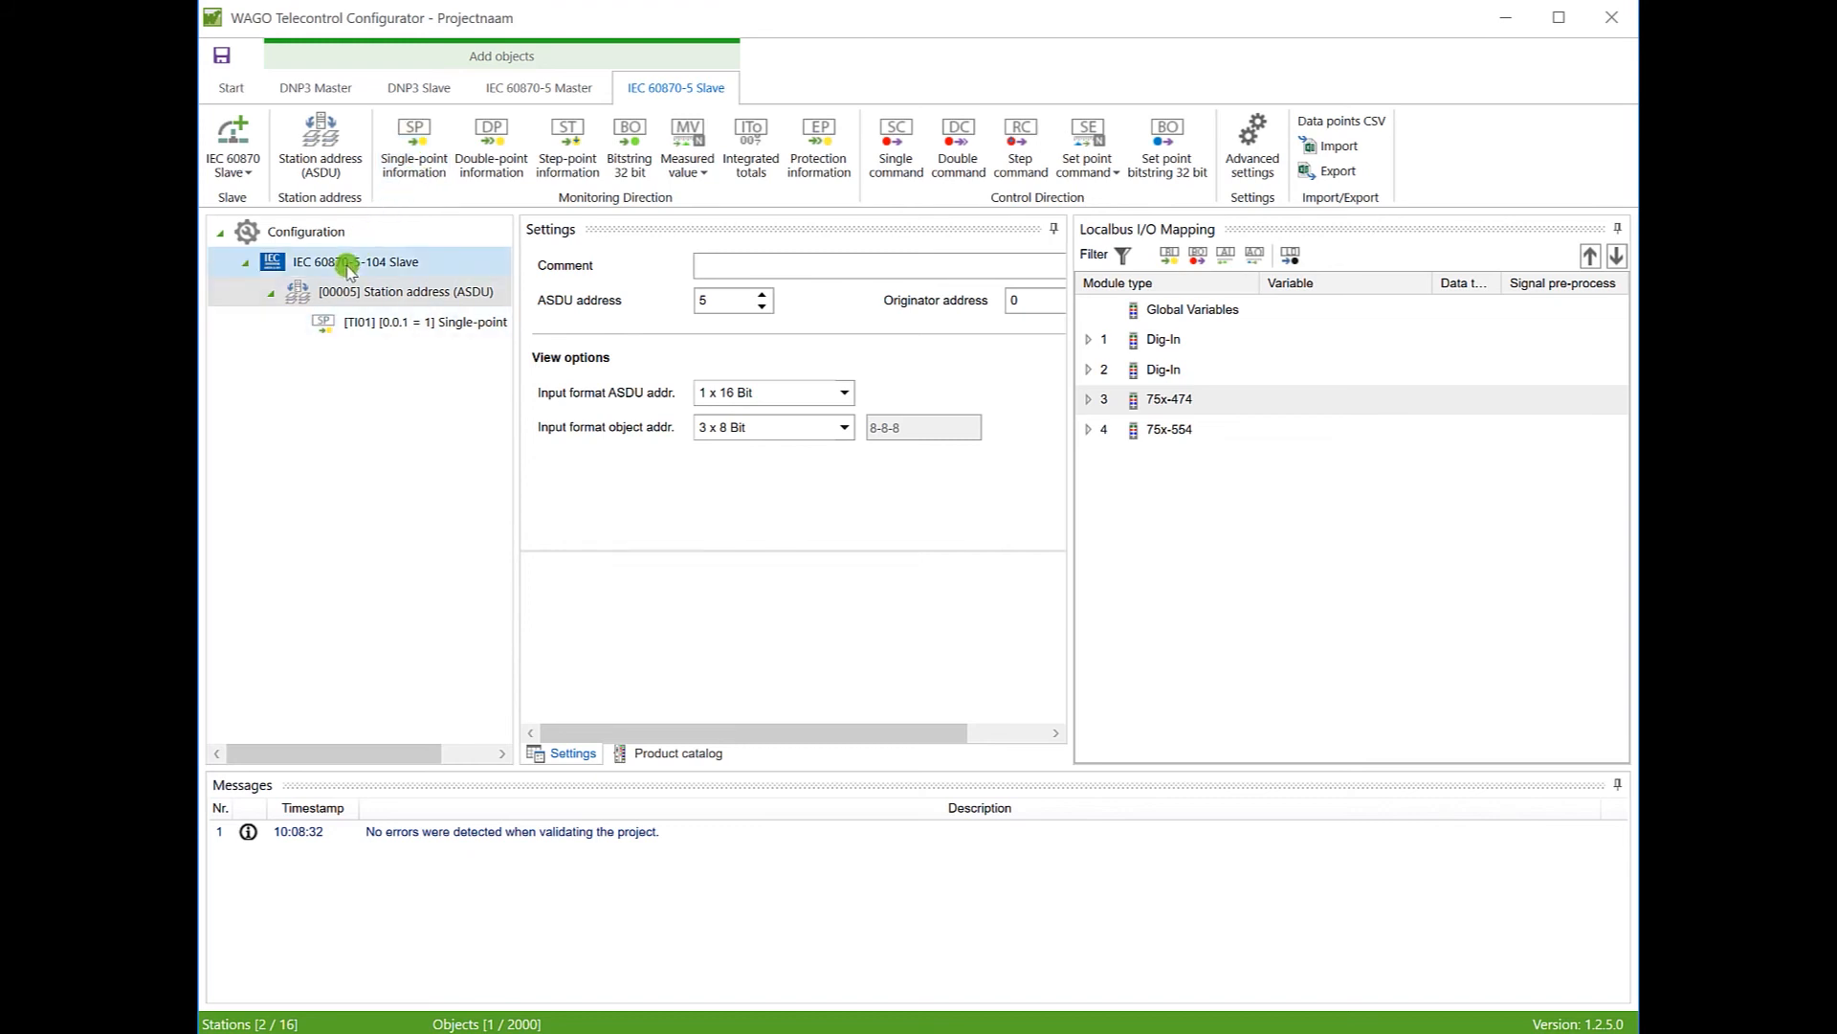
{"action": "left_click", "coordinate": [427, 325]}
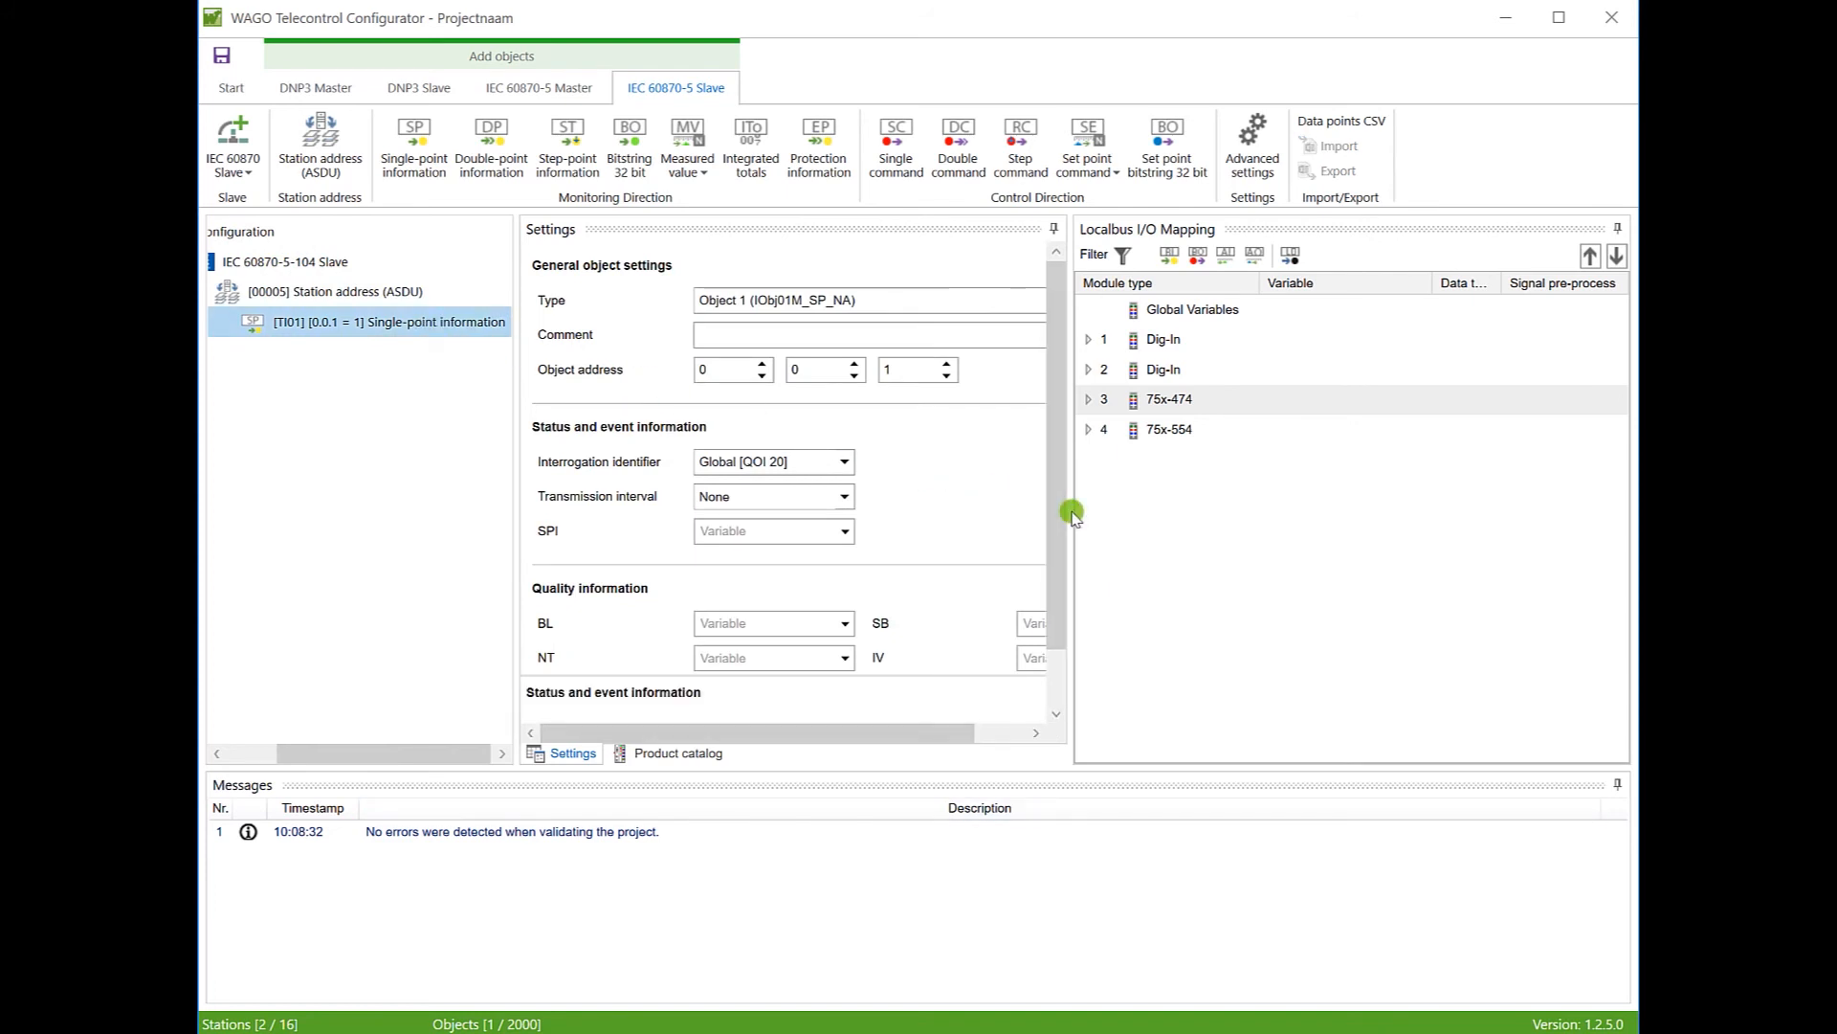
{"action": "left_click_drag", "start_coordinate": [1070, 508], "coordinate": [1299, 492]}
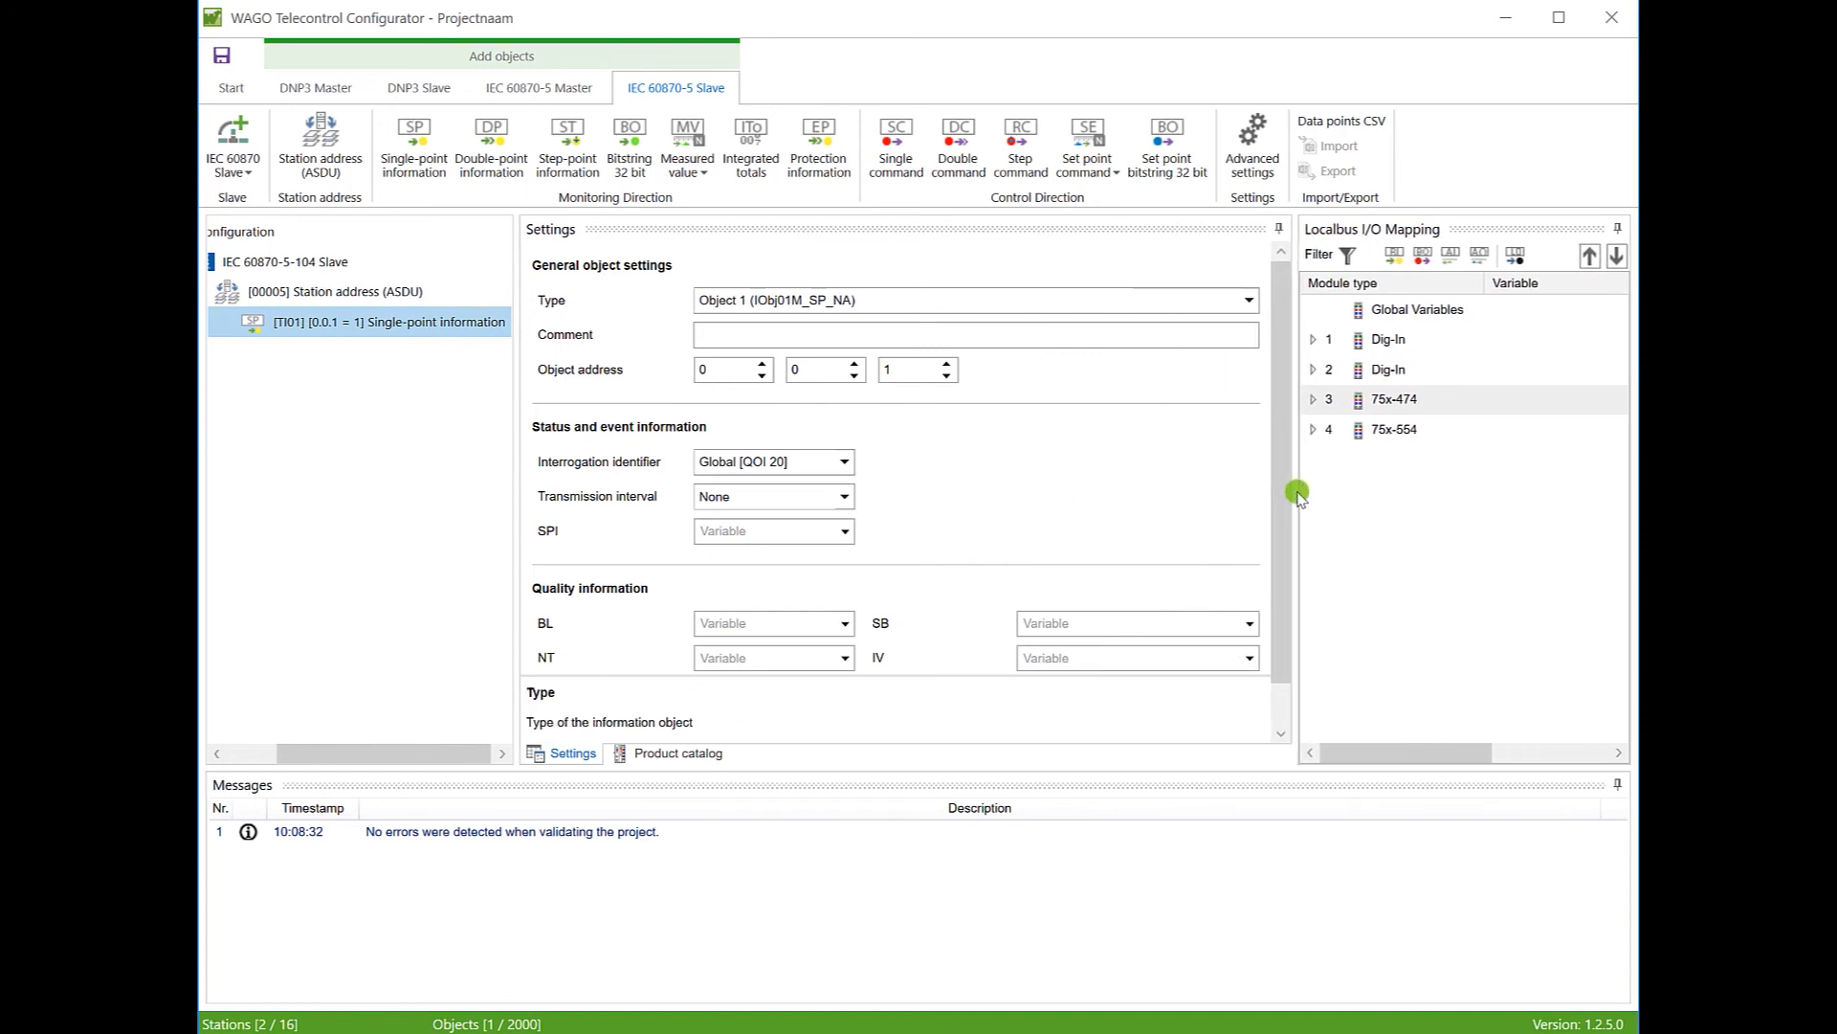
Step: Keep type Object 1 and set the object address to 0.0.2
{"action": "left_click", "coordinate": [1249, 300]}
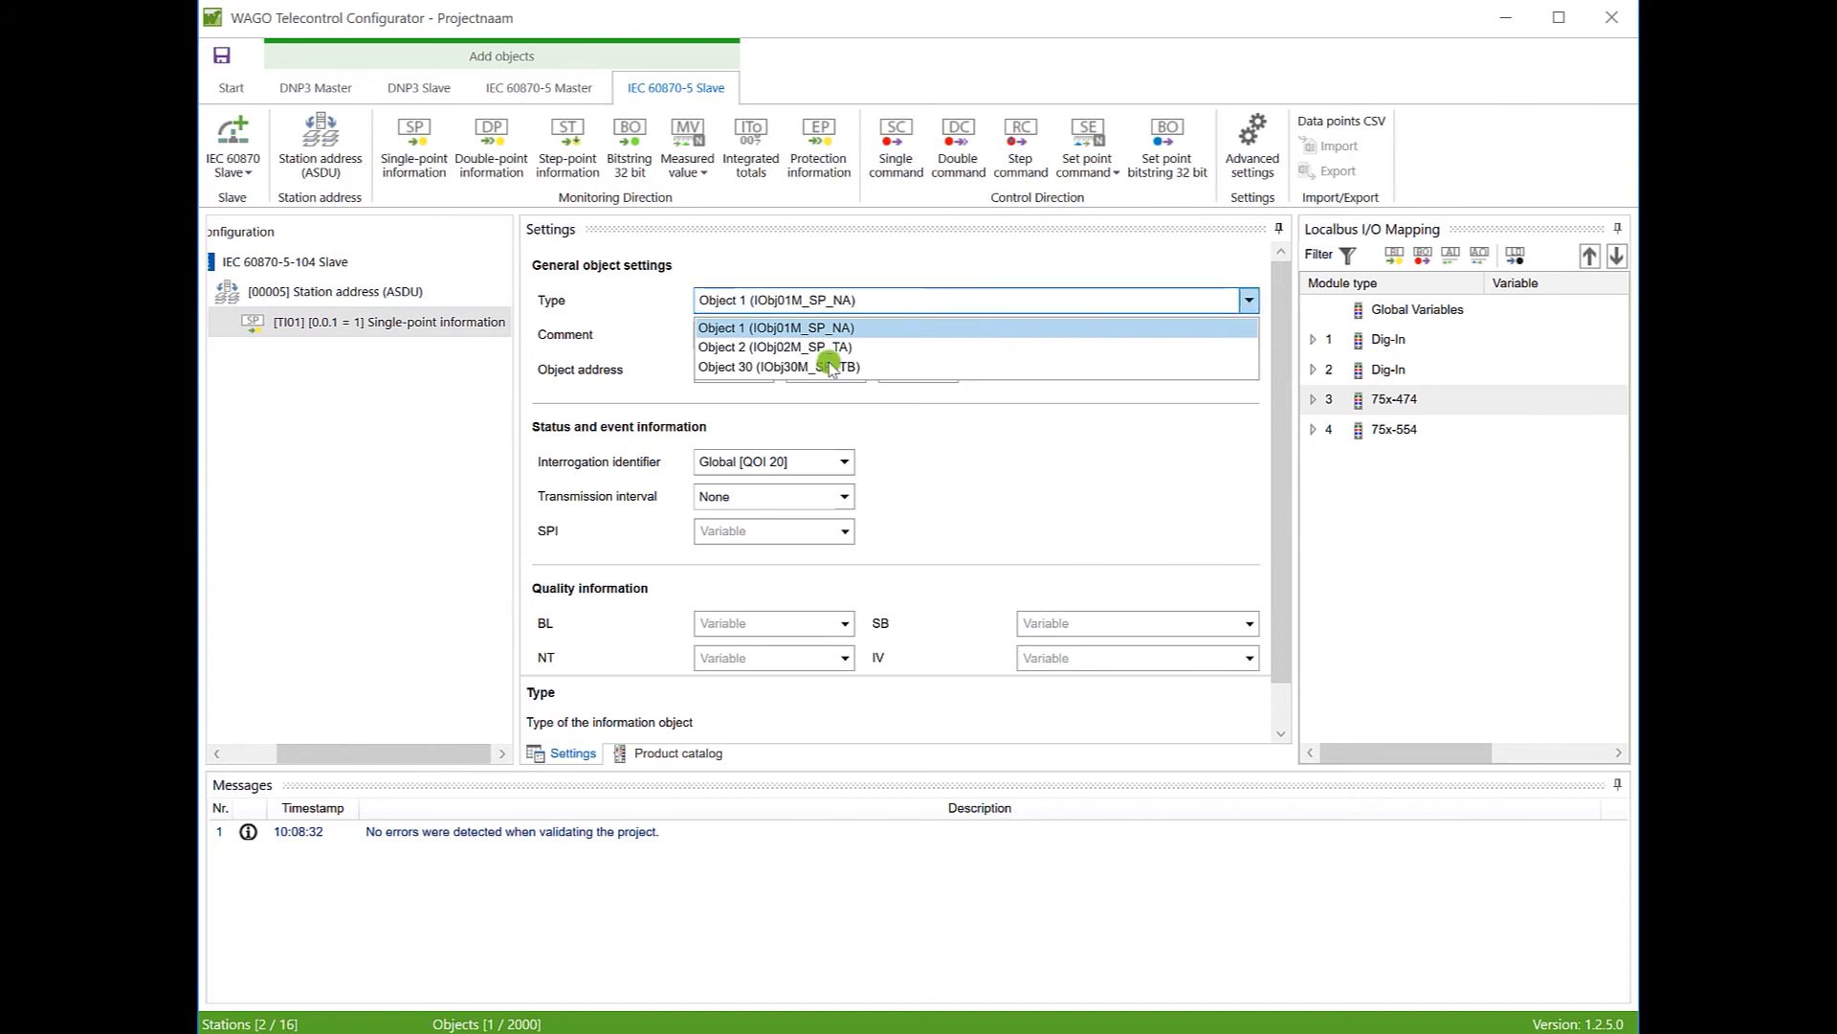
{"action": "left_click", "coordinate": [735, 374]}
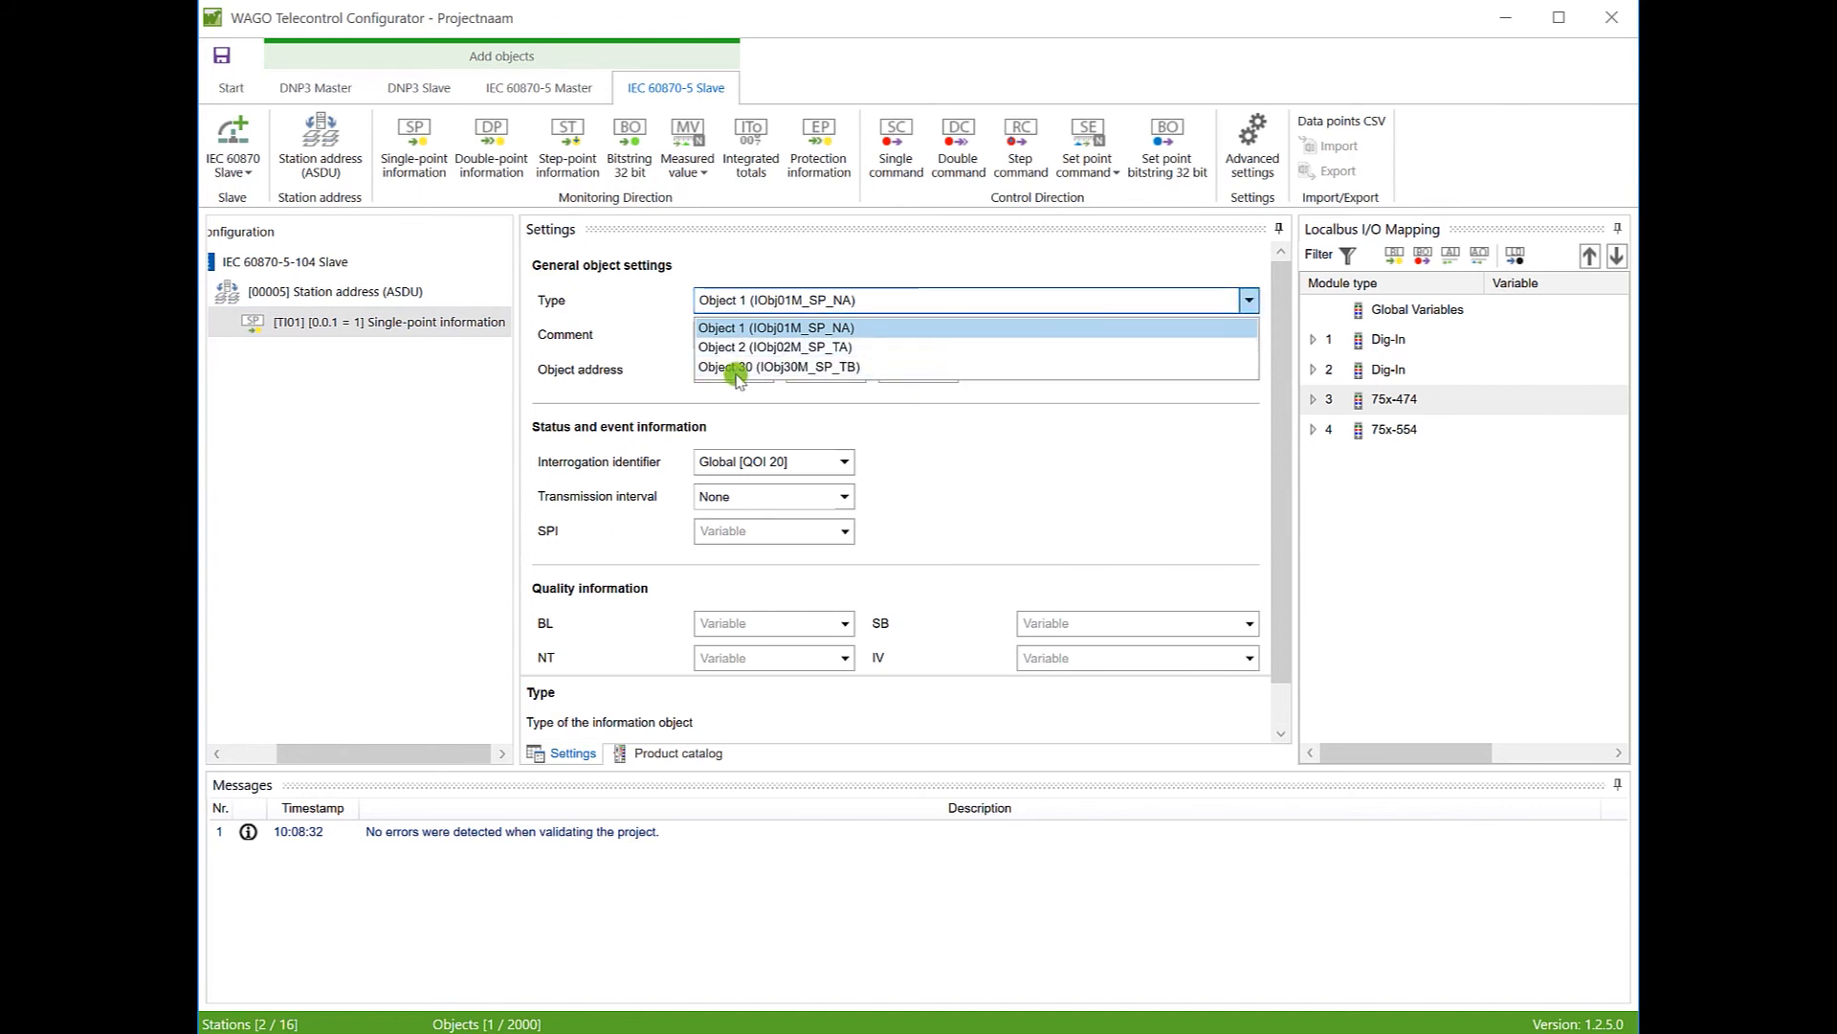
{"action": "left_click", "coordinate": [744, 328]}
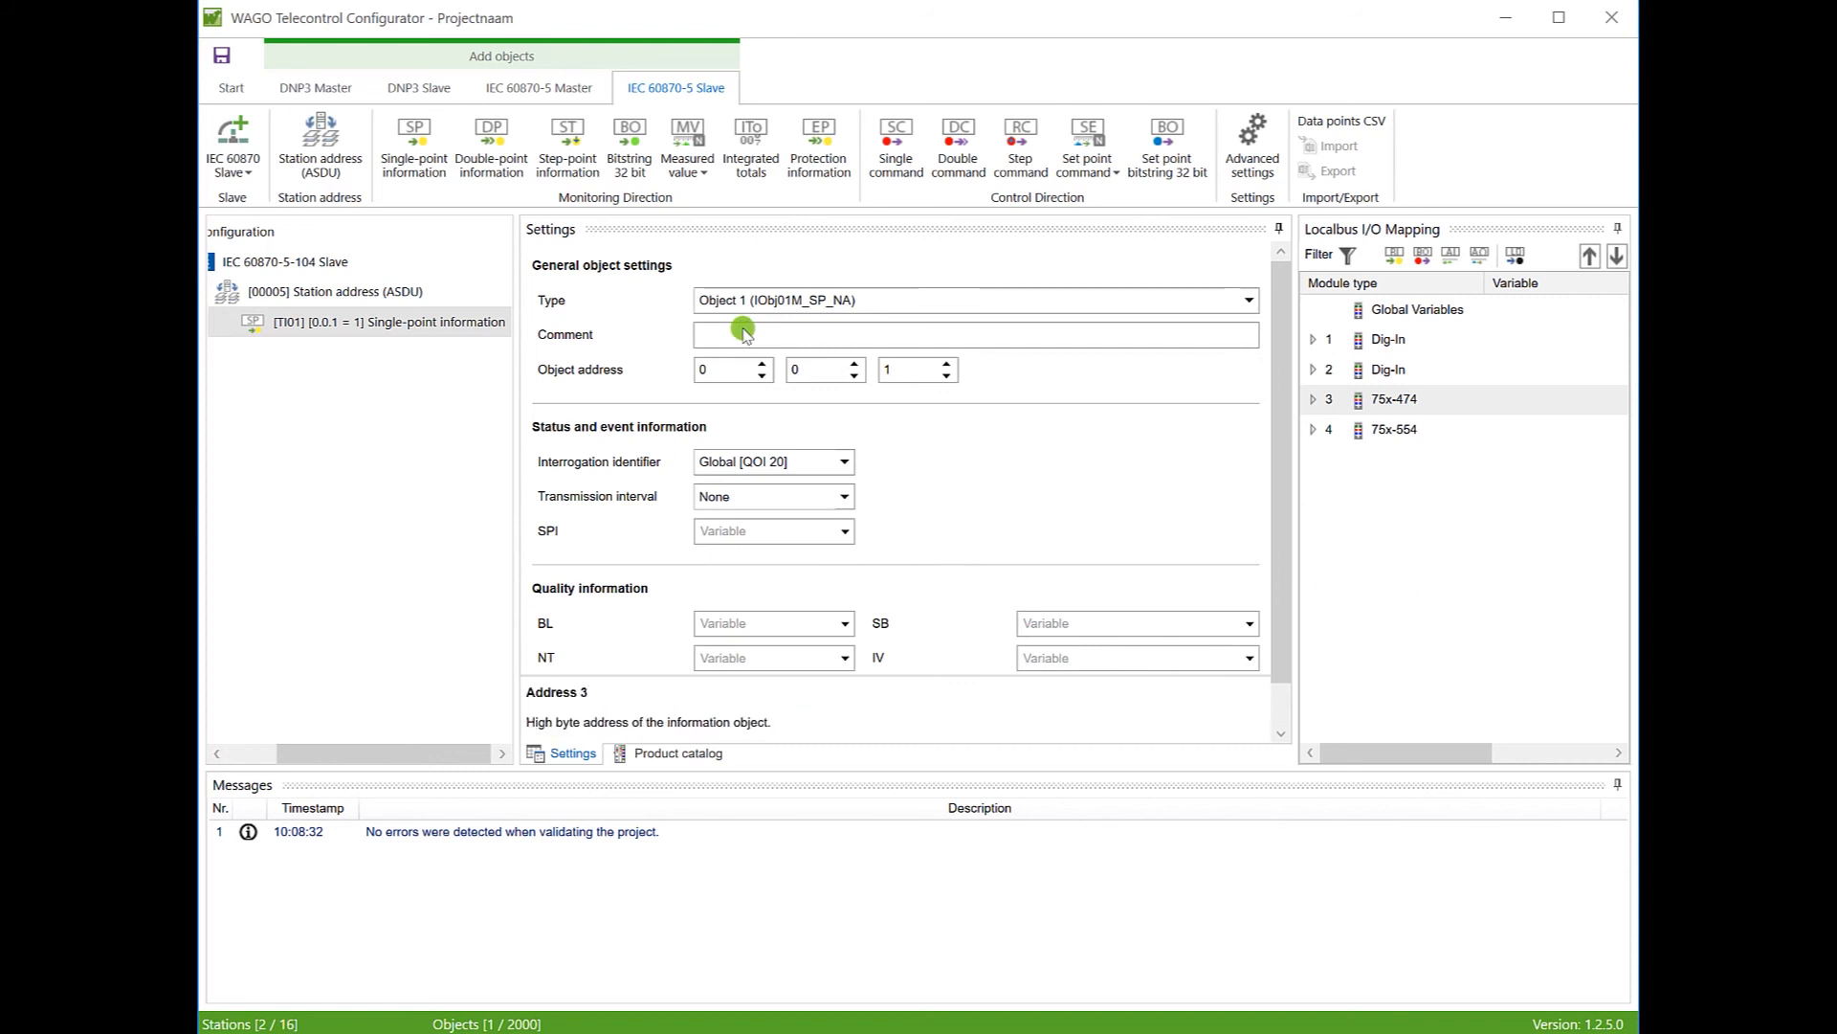
{"action": "double_click", "coordinate": [882, 372]}
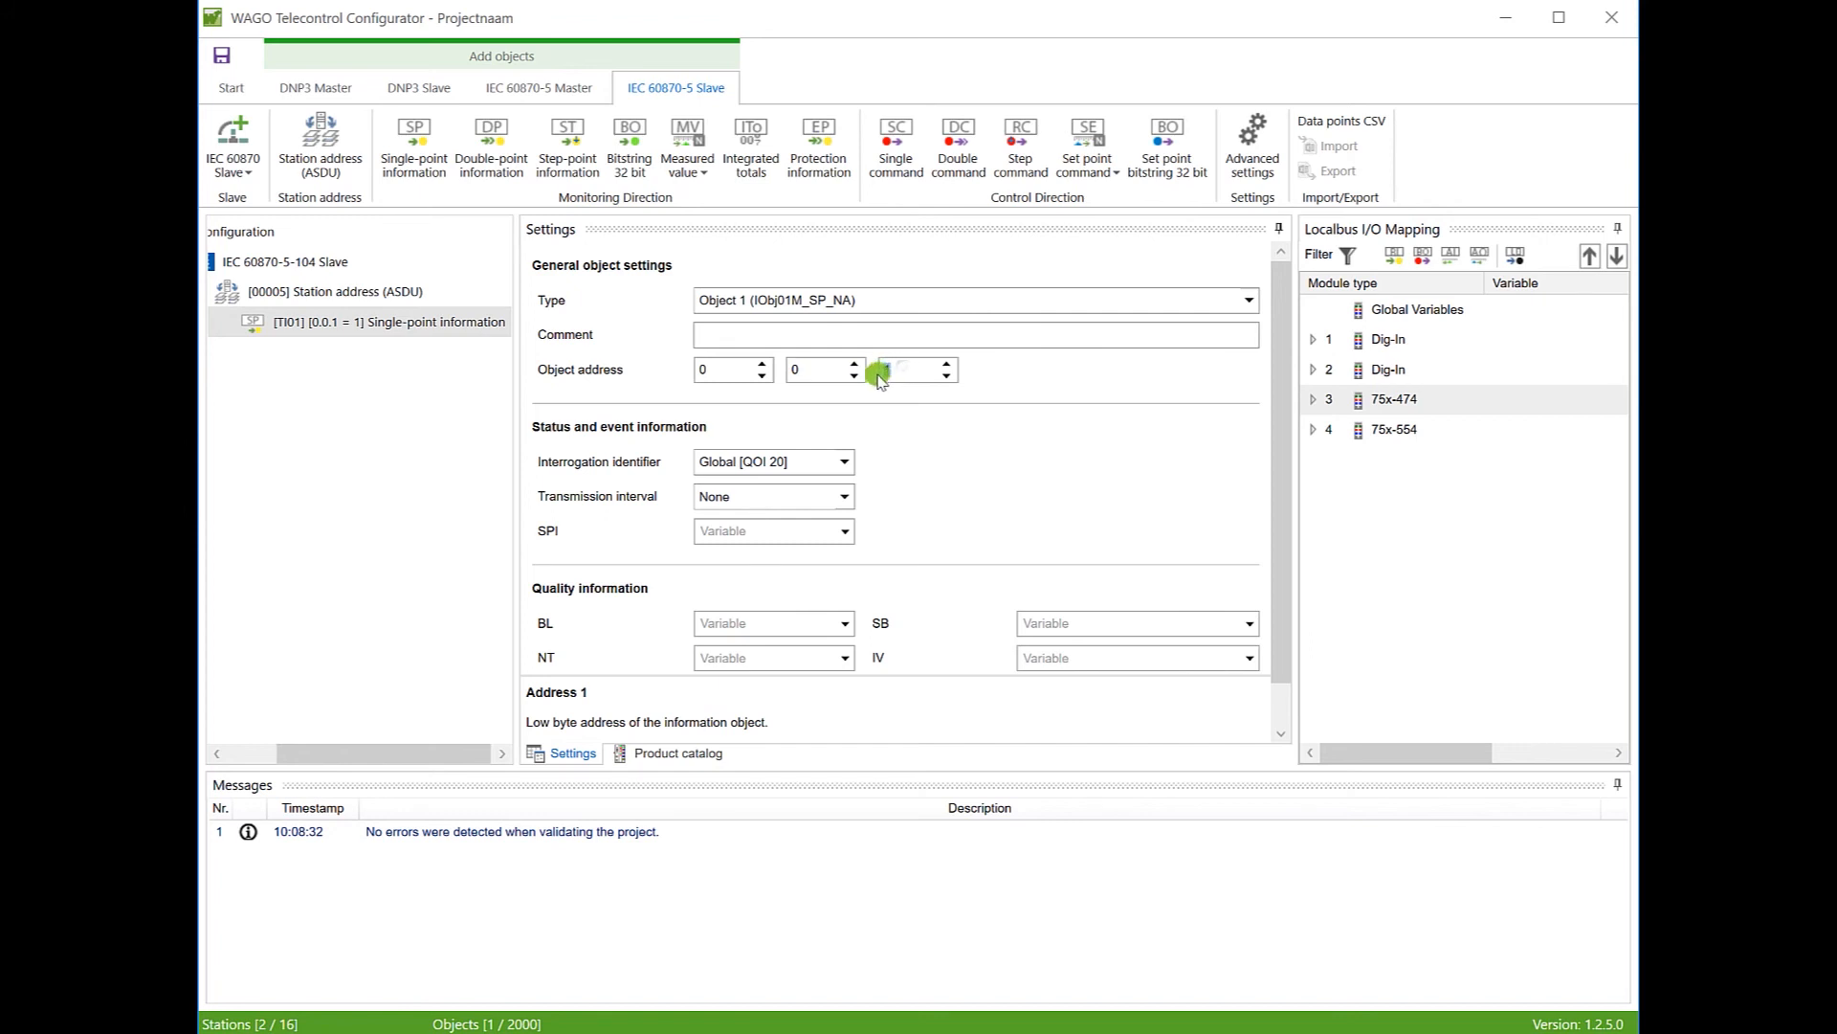
{"action": "type", "text": "2"}
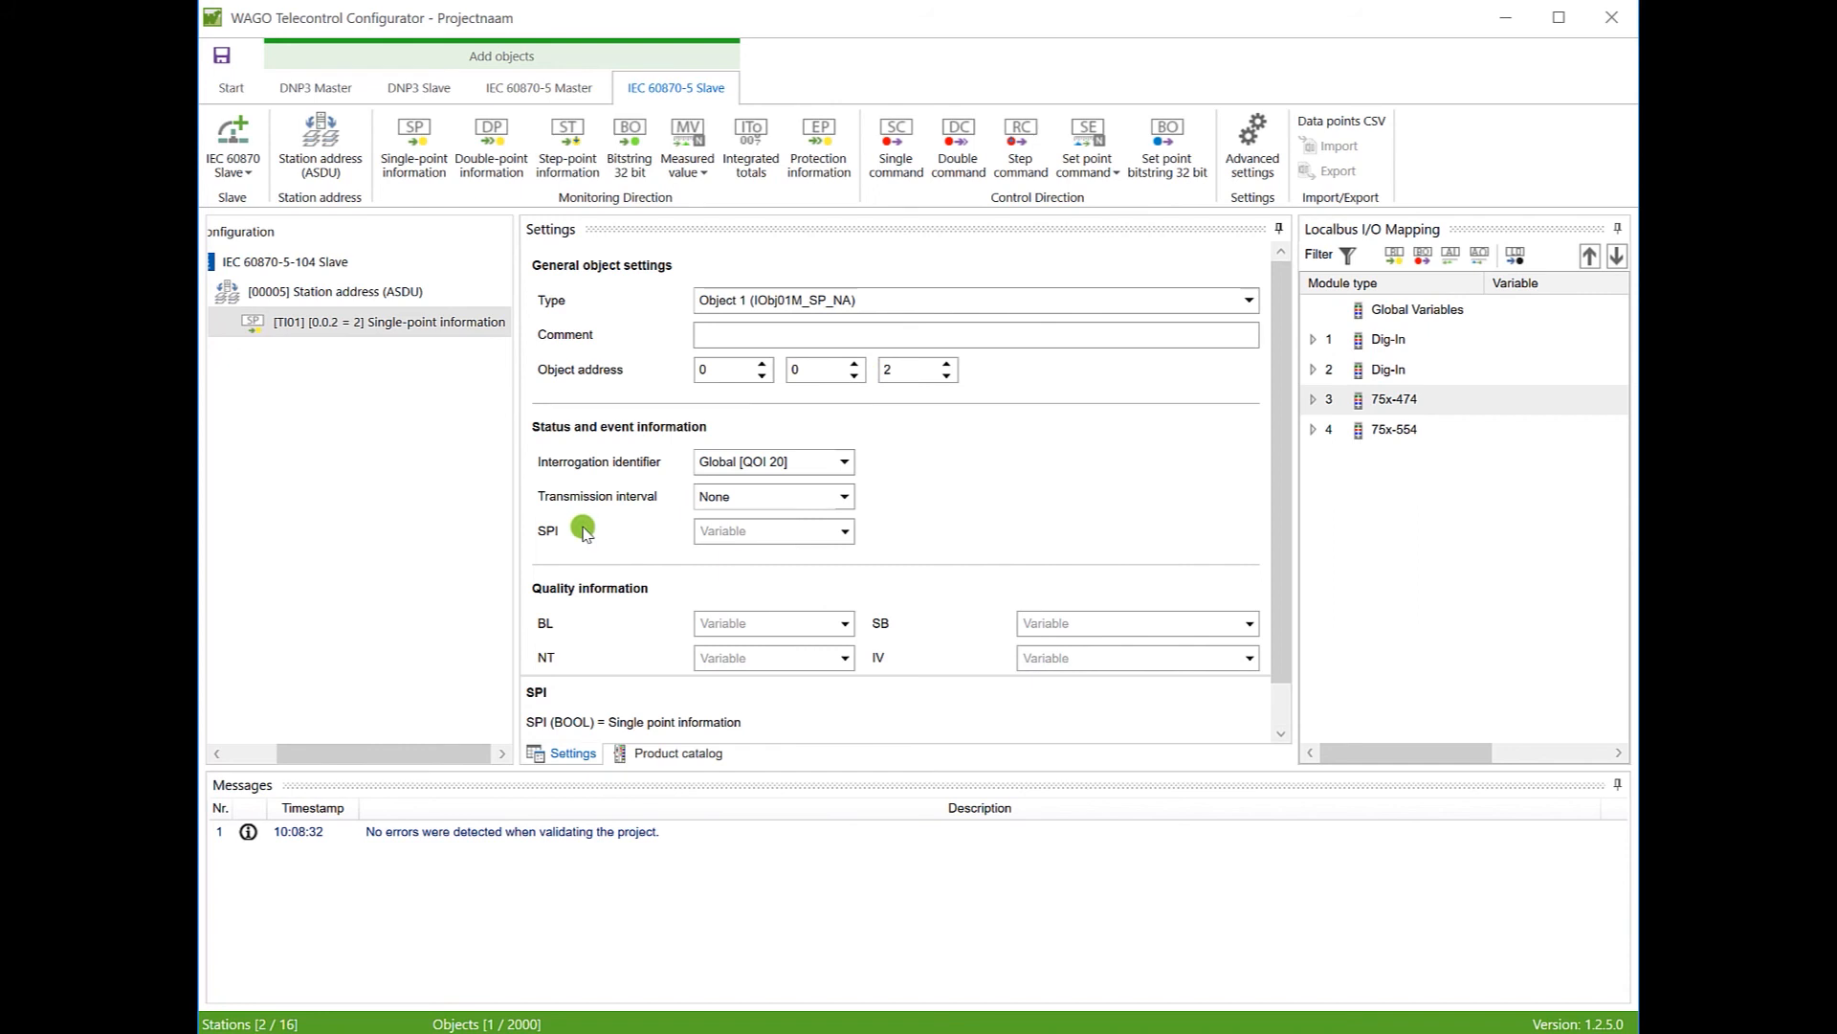
Step: Link the SPI to variable %IX1.00 {DI1_conv}
{"action": "left_click", "coordinate": [843, 533]}
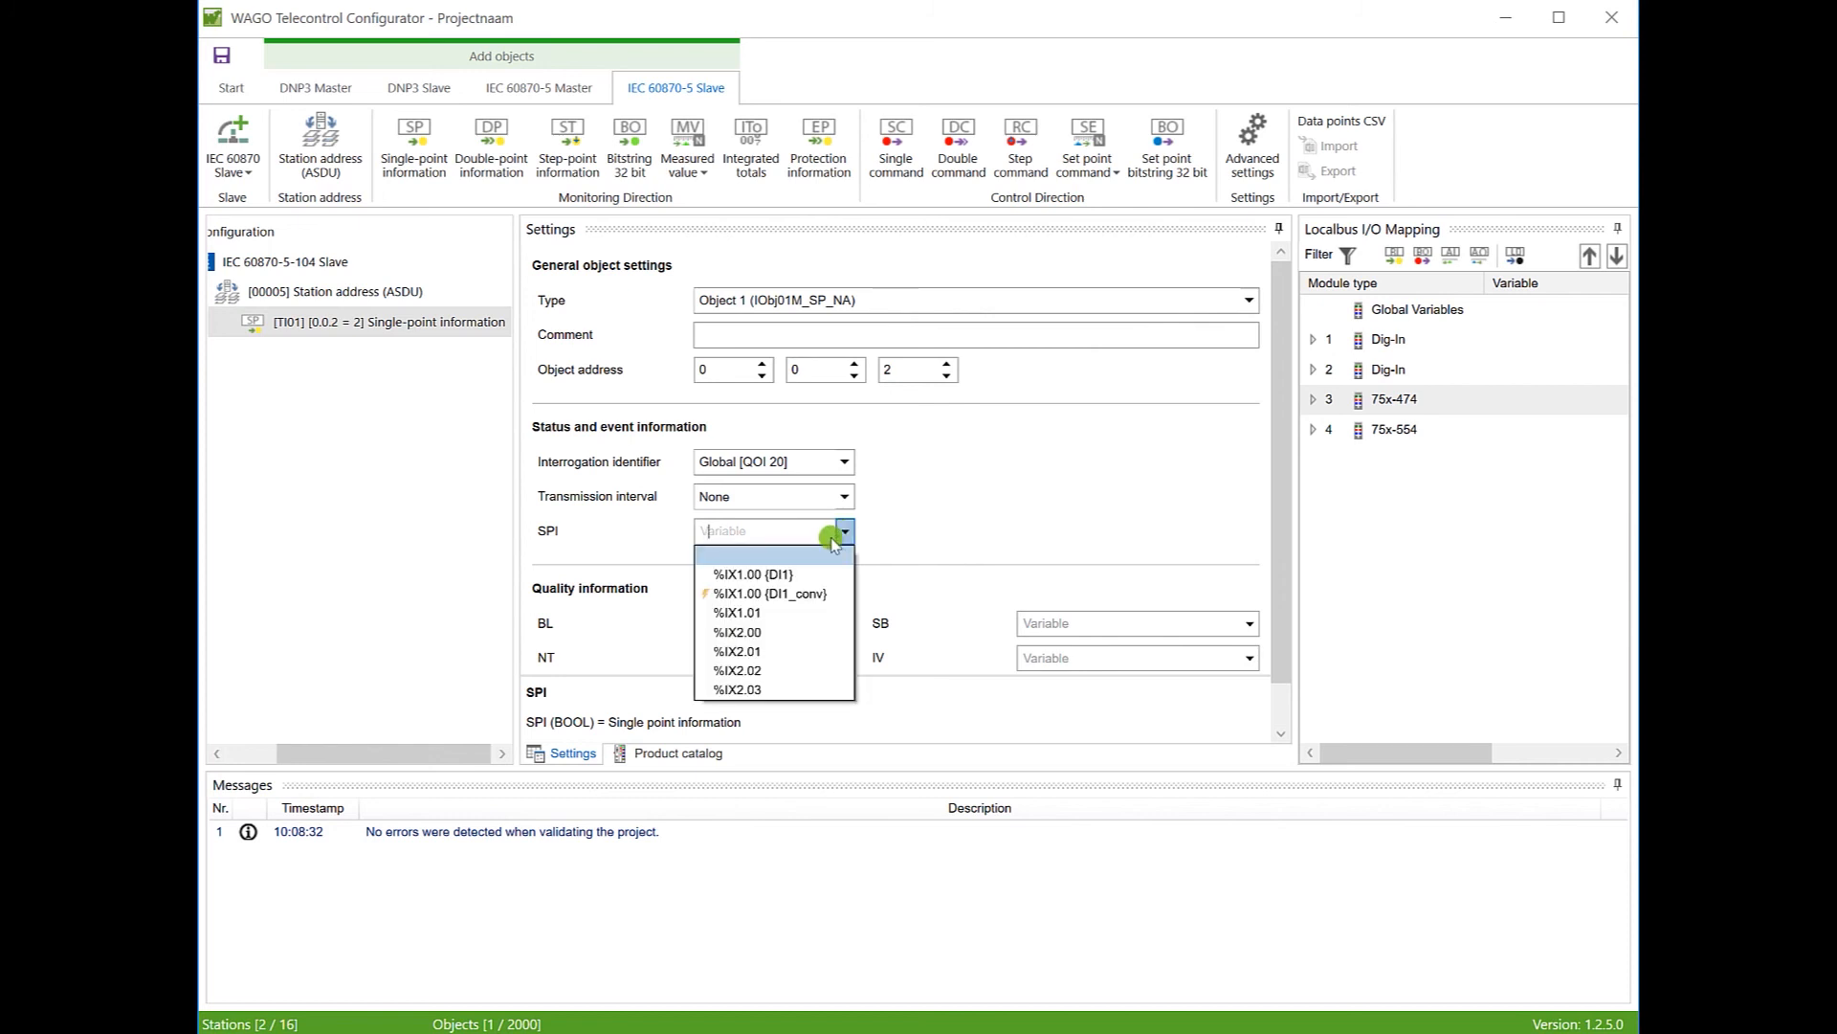
{"action": "left_click", "coordinate": [739, 596]}
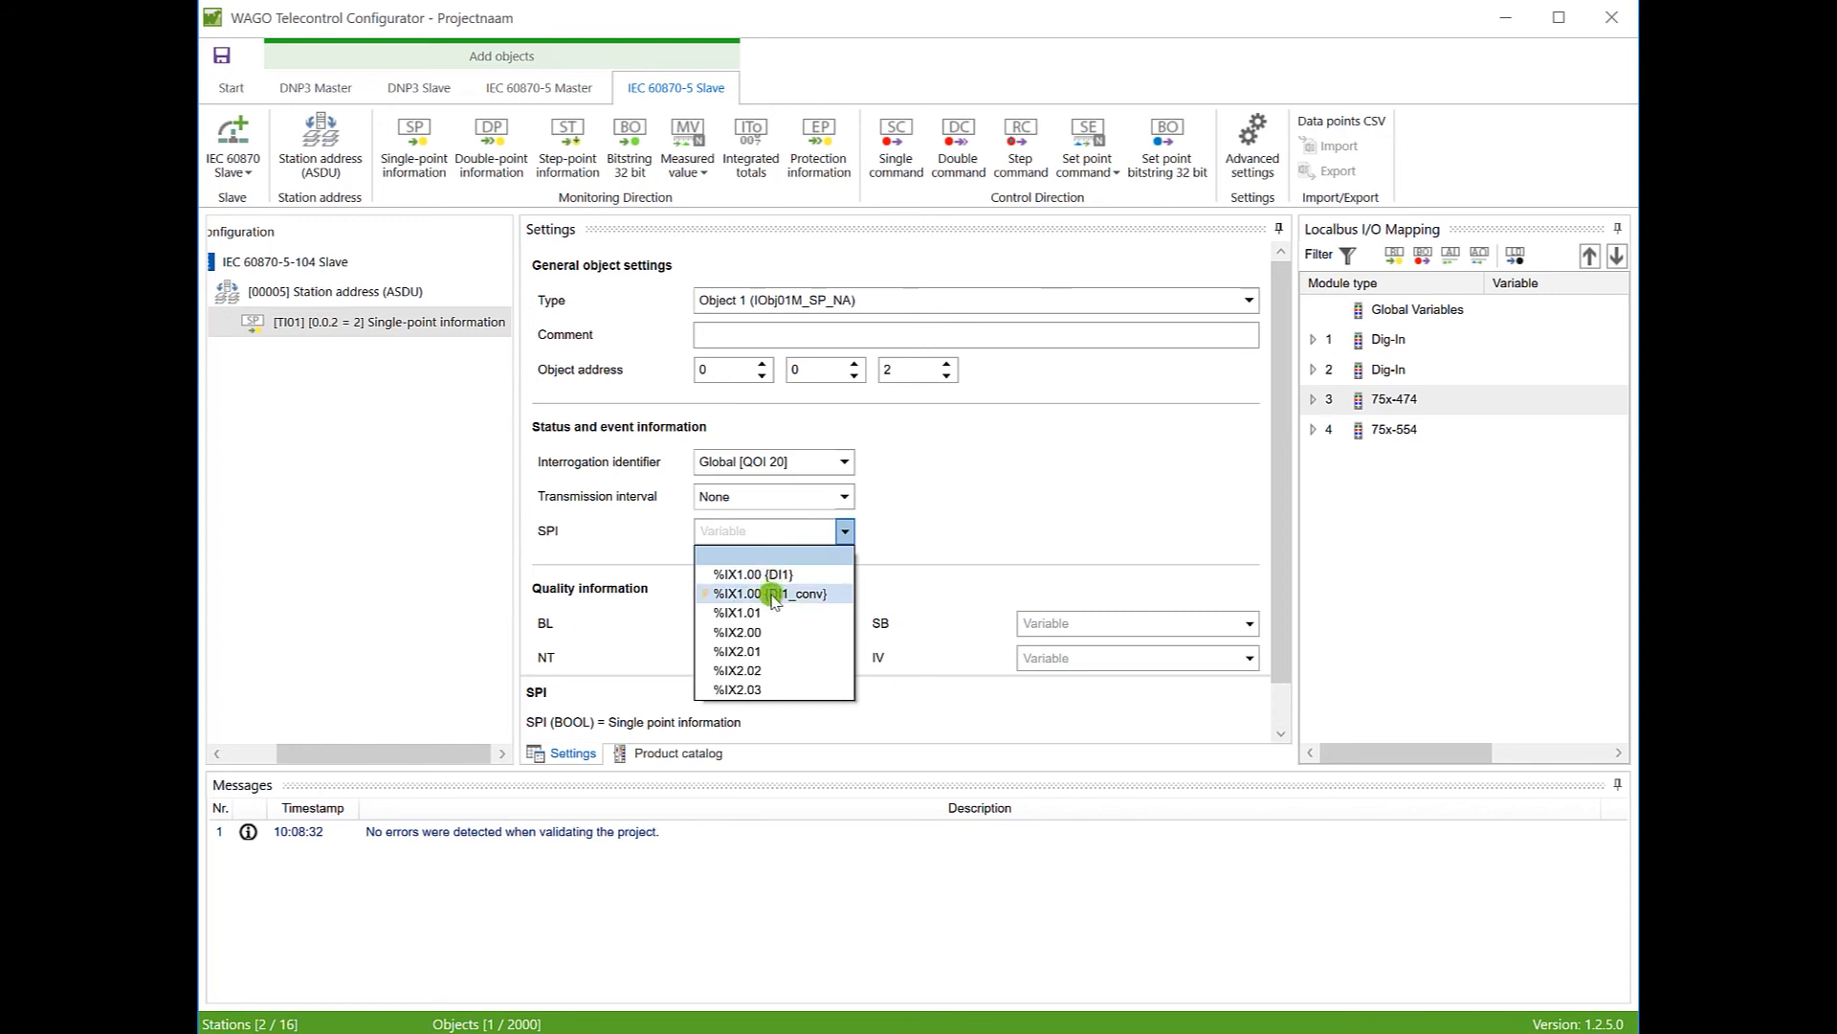
{"action": "left_click", "coordinate": [772, 594]}
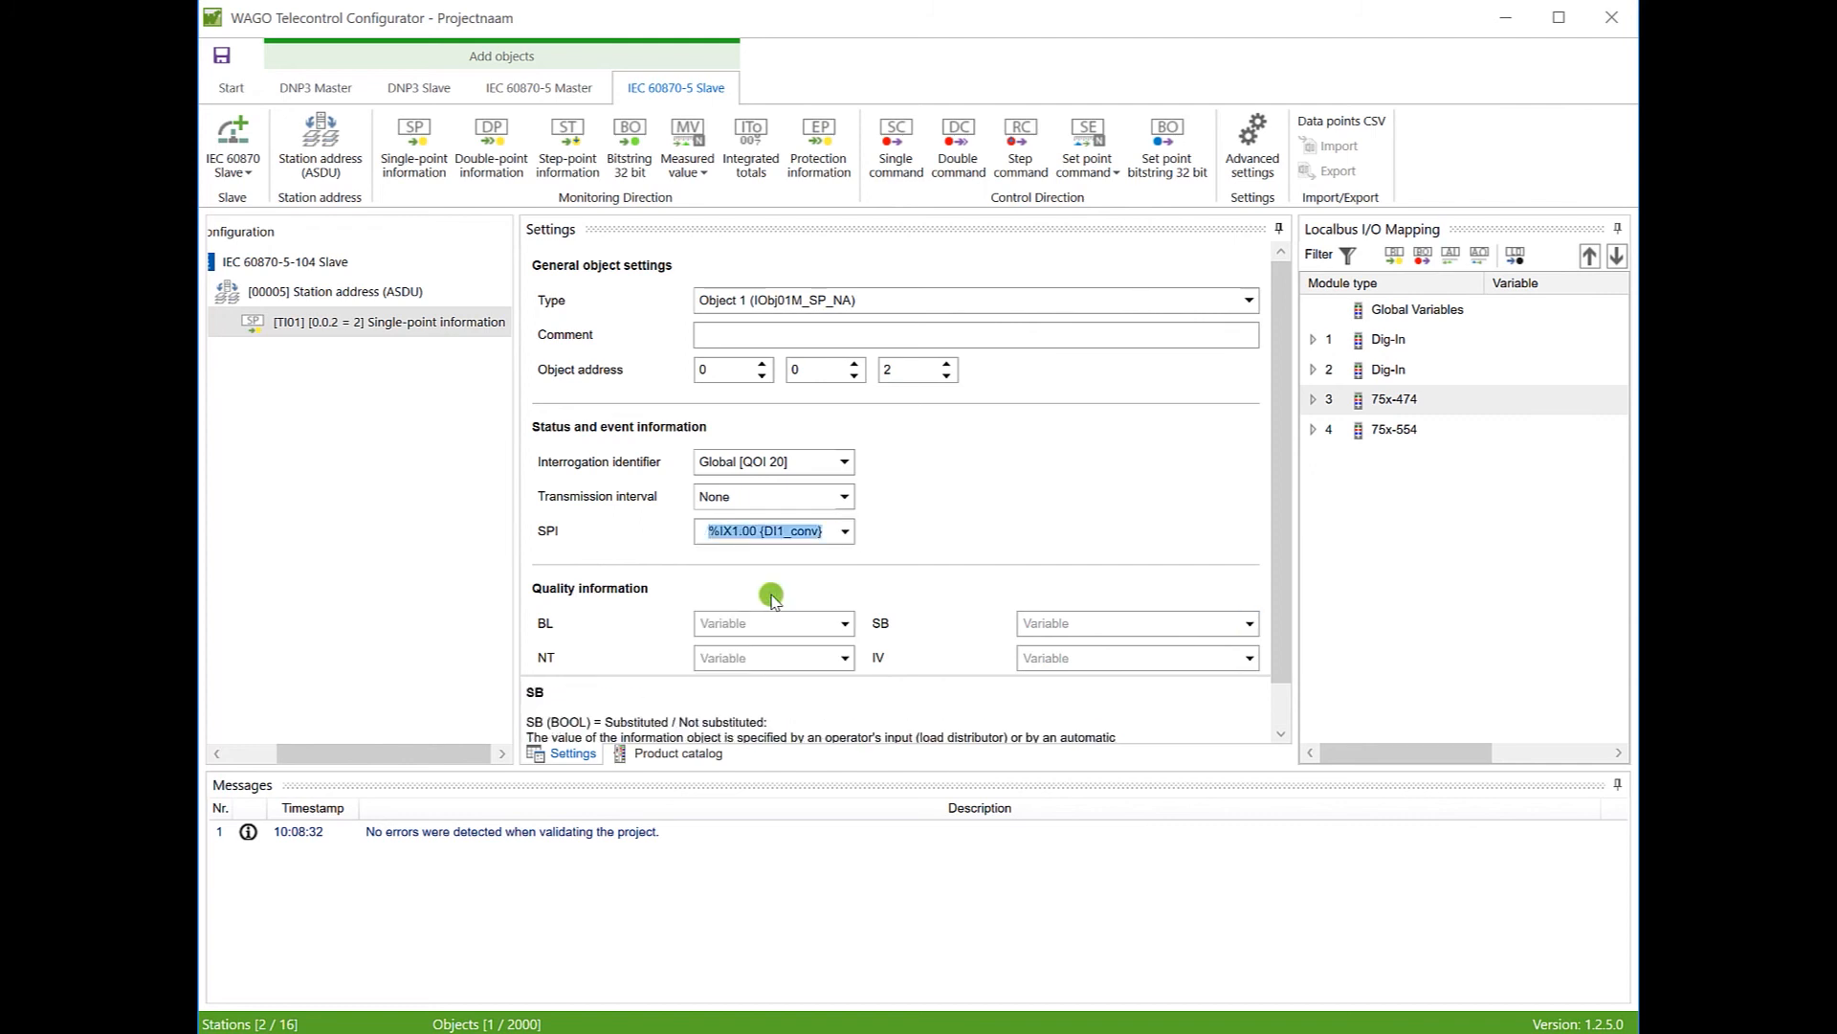
{"action": "left_click", "coordinate": [609, 663]}
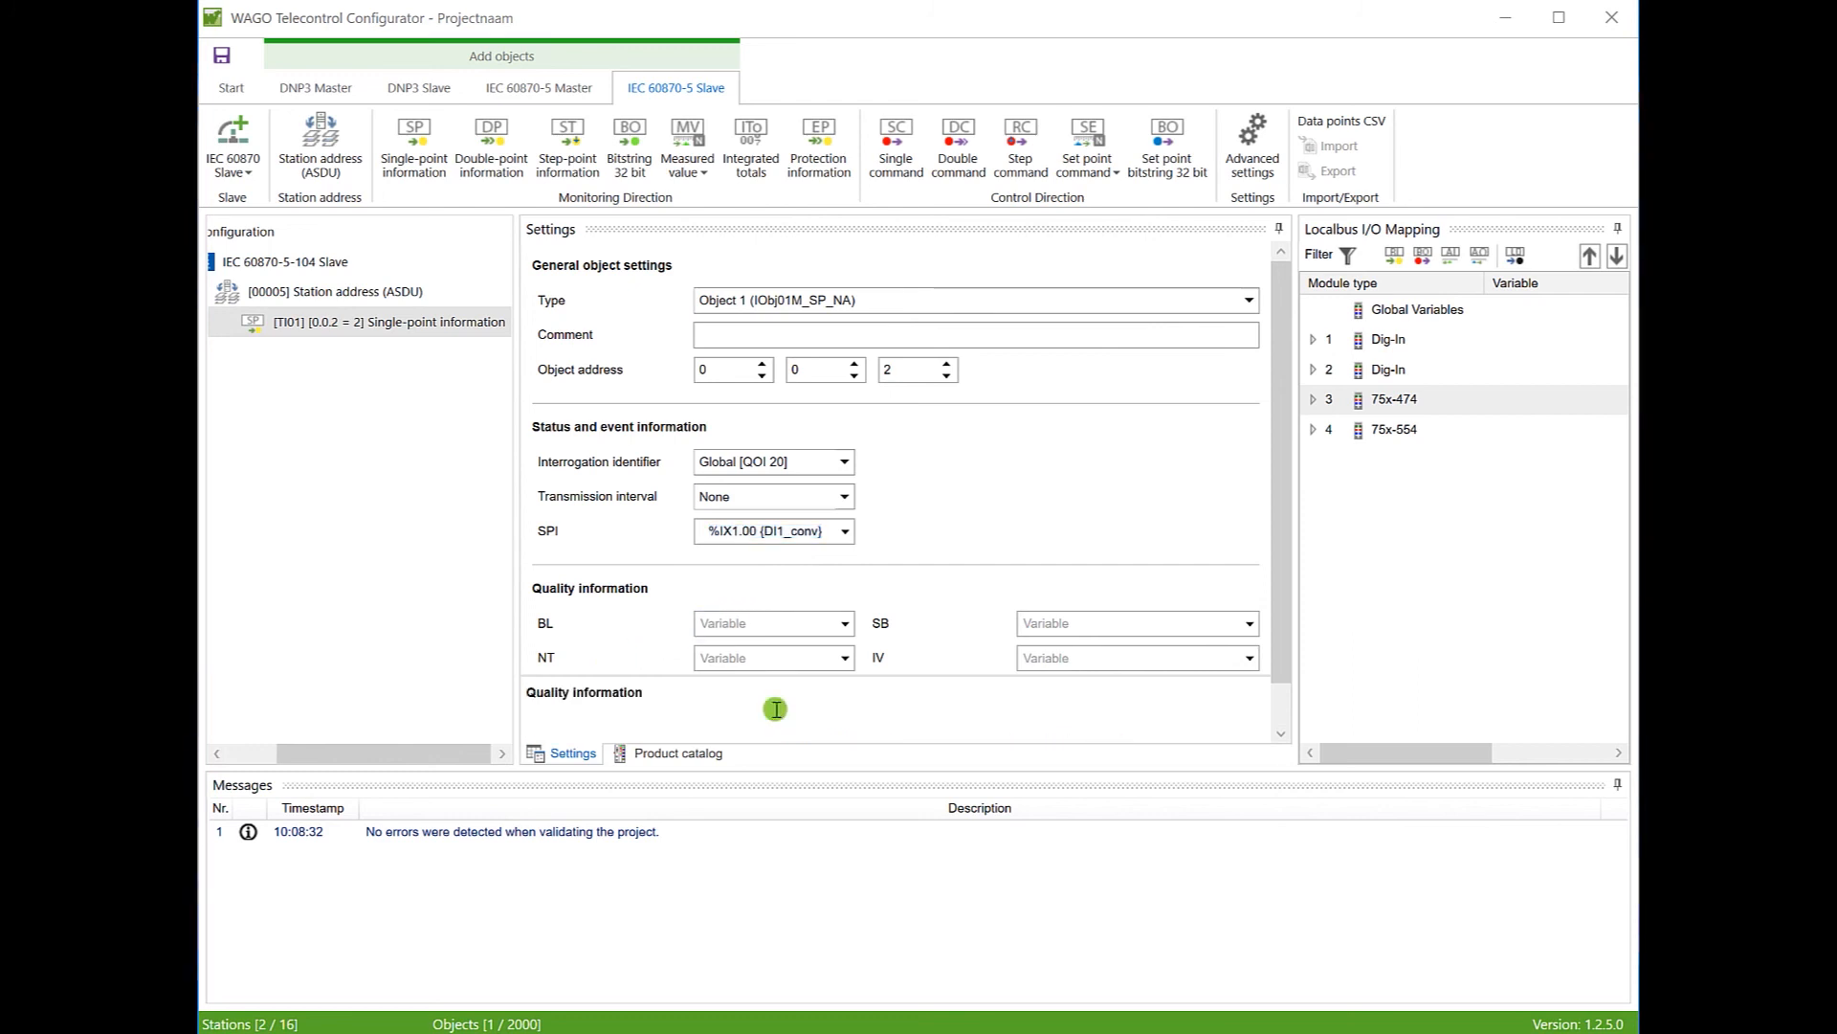
Step: Add a measured value point [TI09] and keep its type as Object 9
{"action": "left_click", "coordinate": [689, 134]}
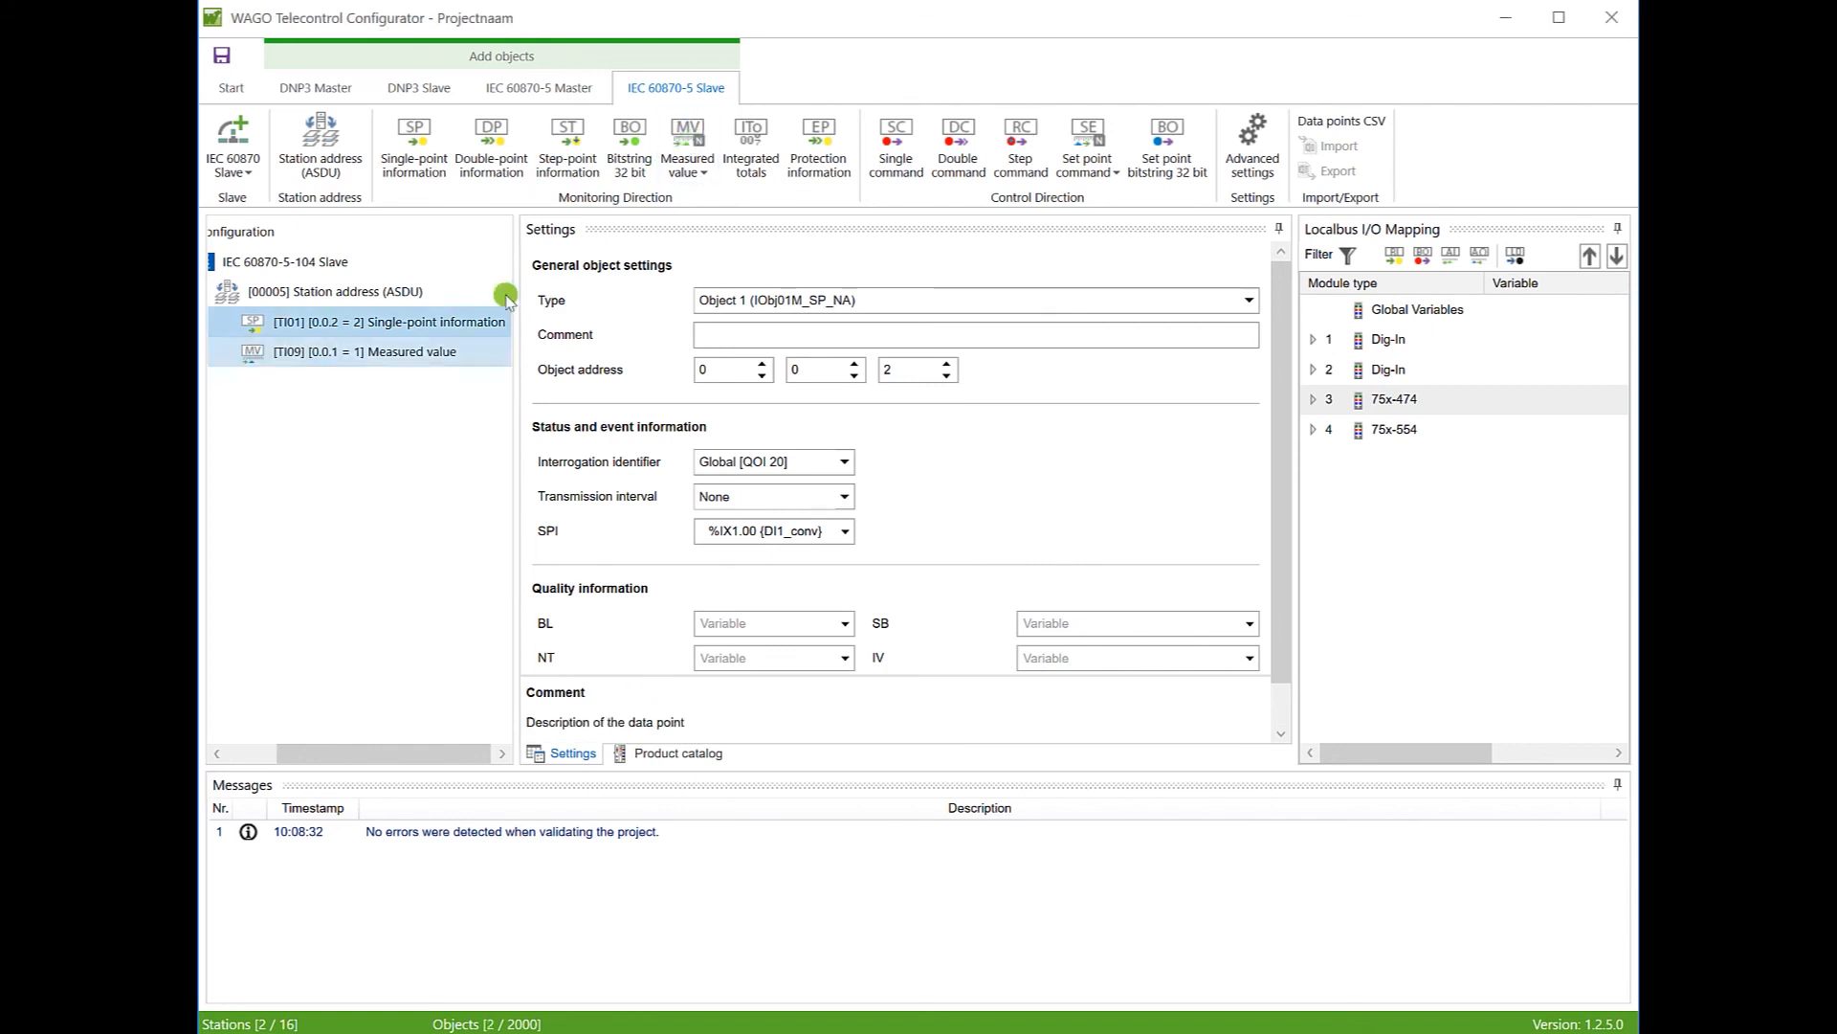
{"action": "left_click", "coordinate": [375, 359], "text": "ctrl"}
{"action": "left_click", "coordinate": [375, 360]}
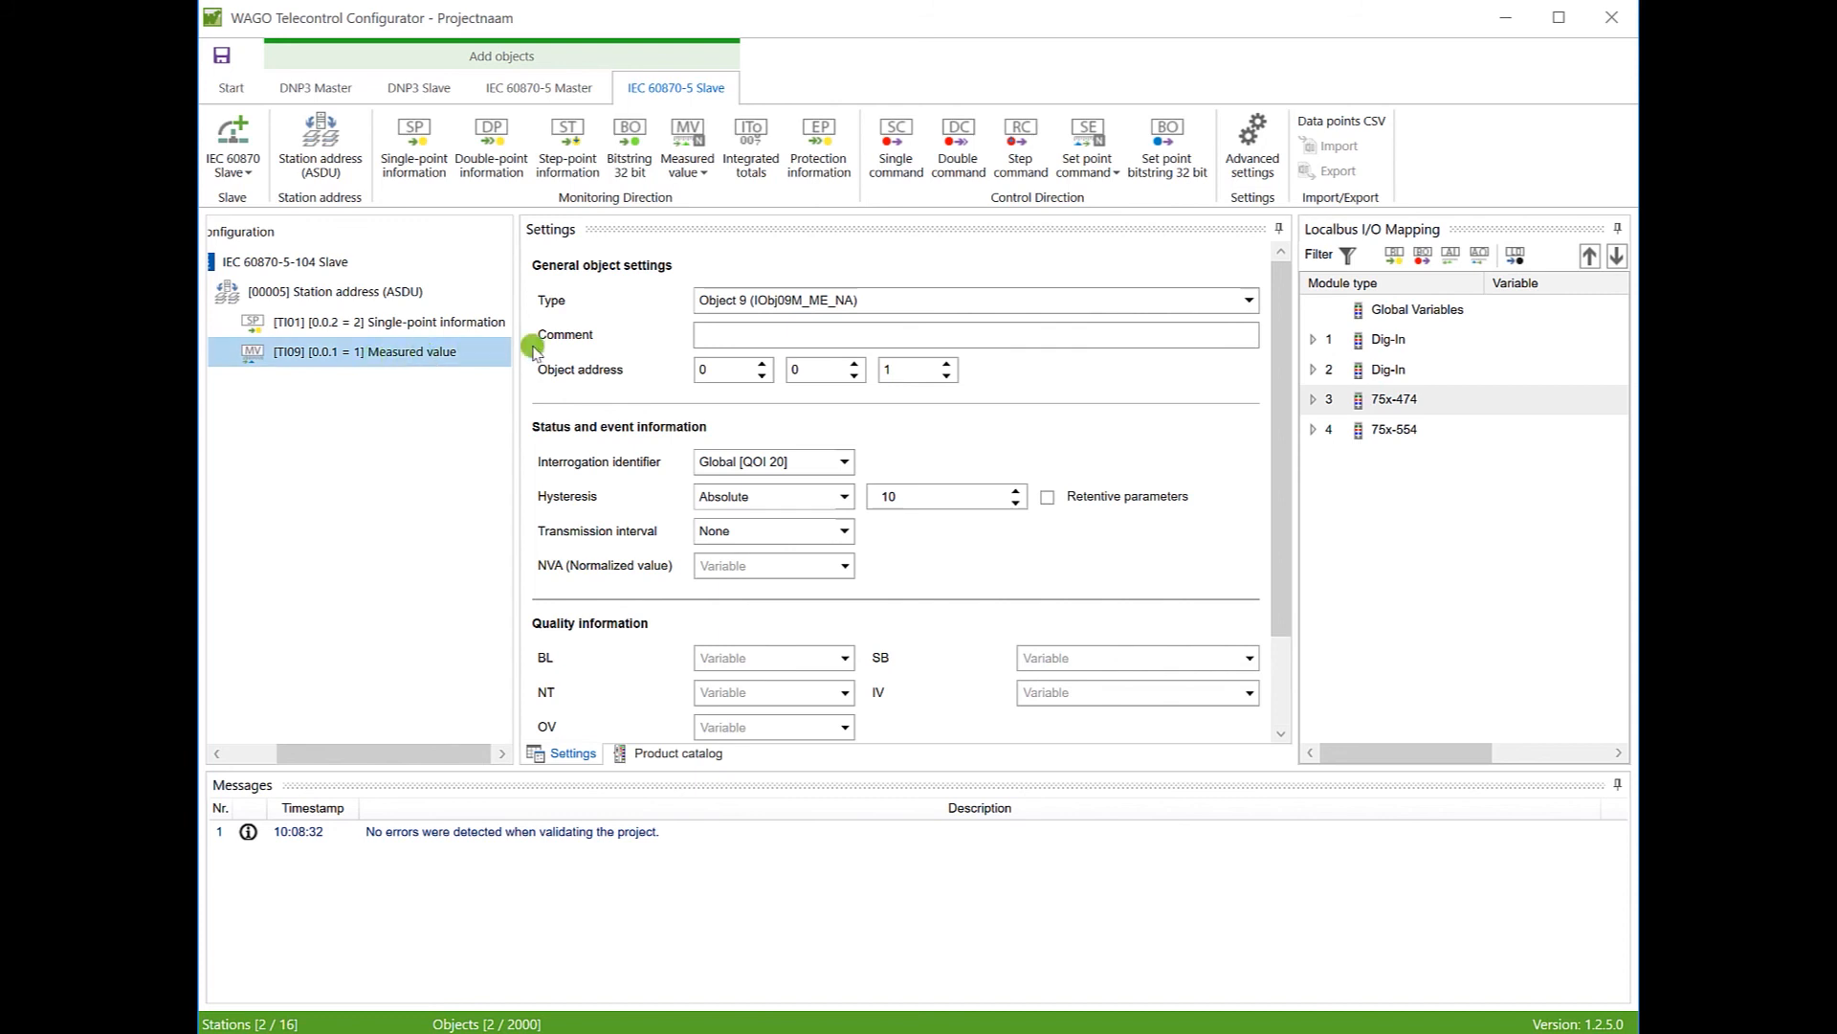
{"action": "left_click", "coordinate": [1250, 302]}
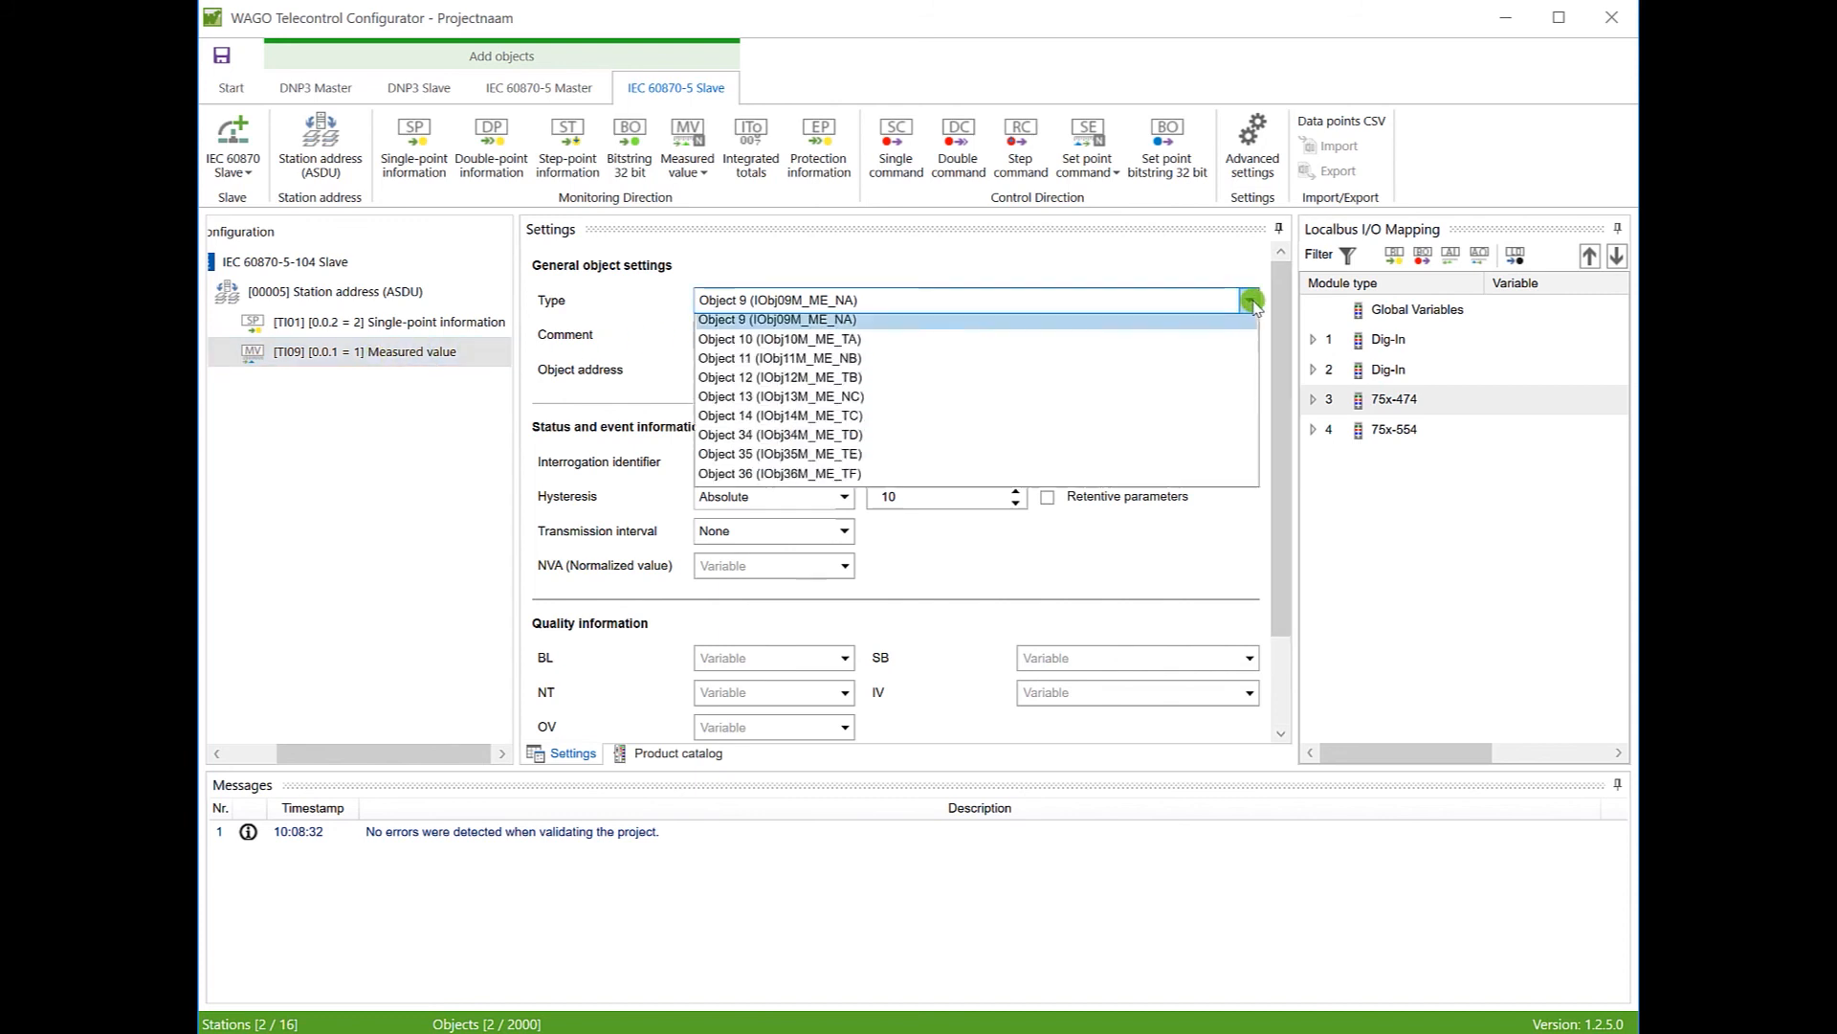
{"action": "left_click", "coordinate": [780, 331]}
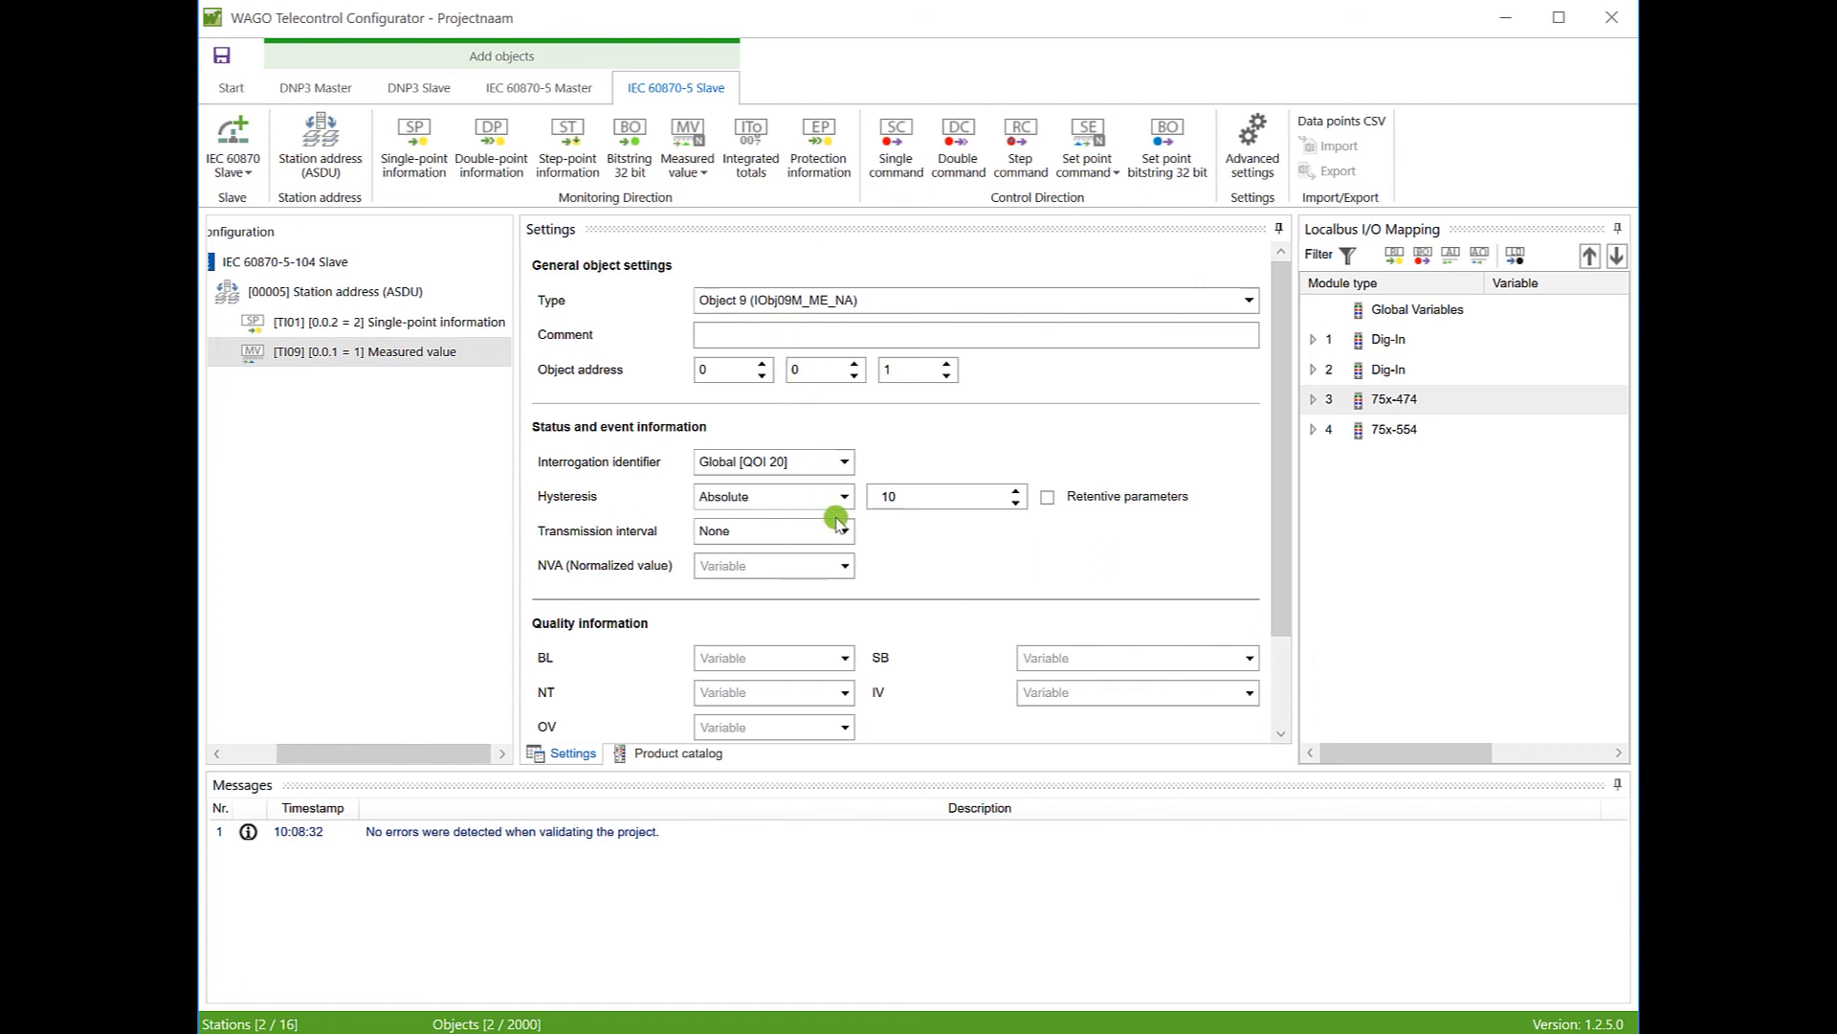
Step: Link NVA to %IW2 {AI1_conv}, set address 0.0.3 and a 1s transmission interval
{"action": "left_click", "coordinate": [846, 568]}
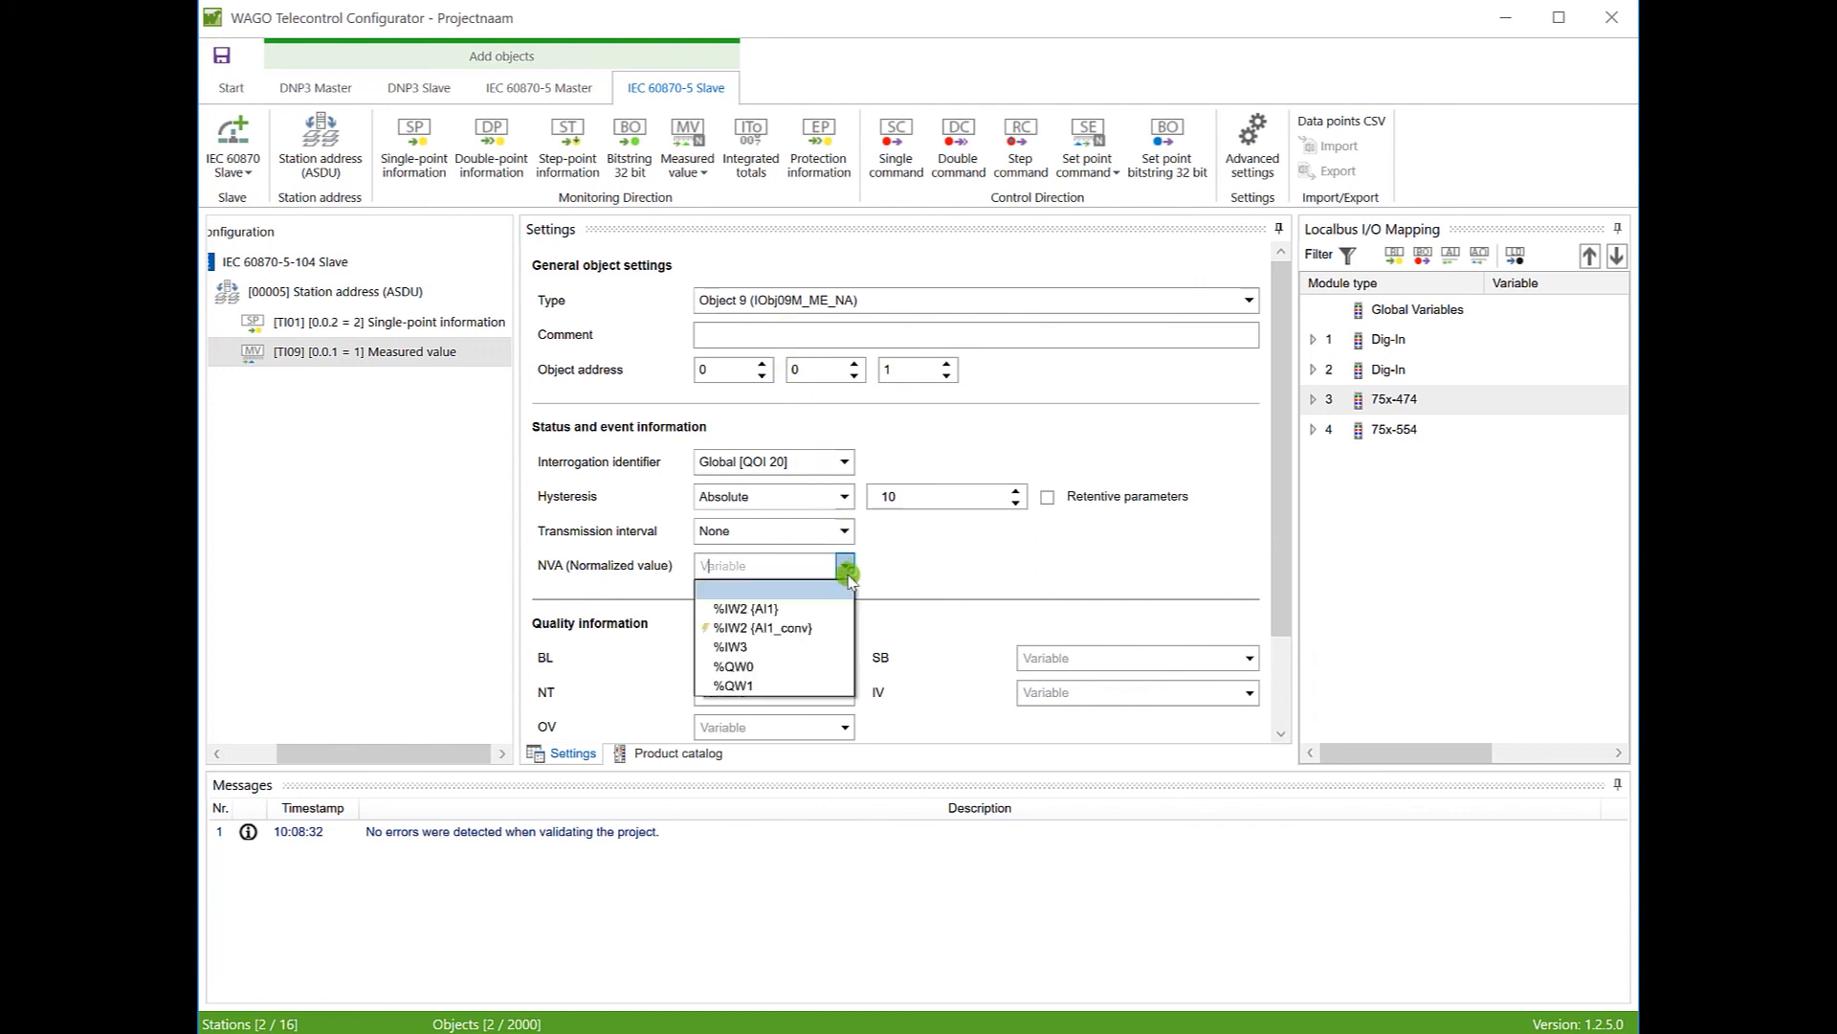
{"action": "left_click", "coordinate": [775, 628]}
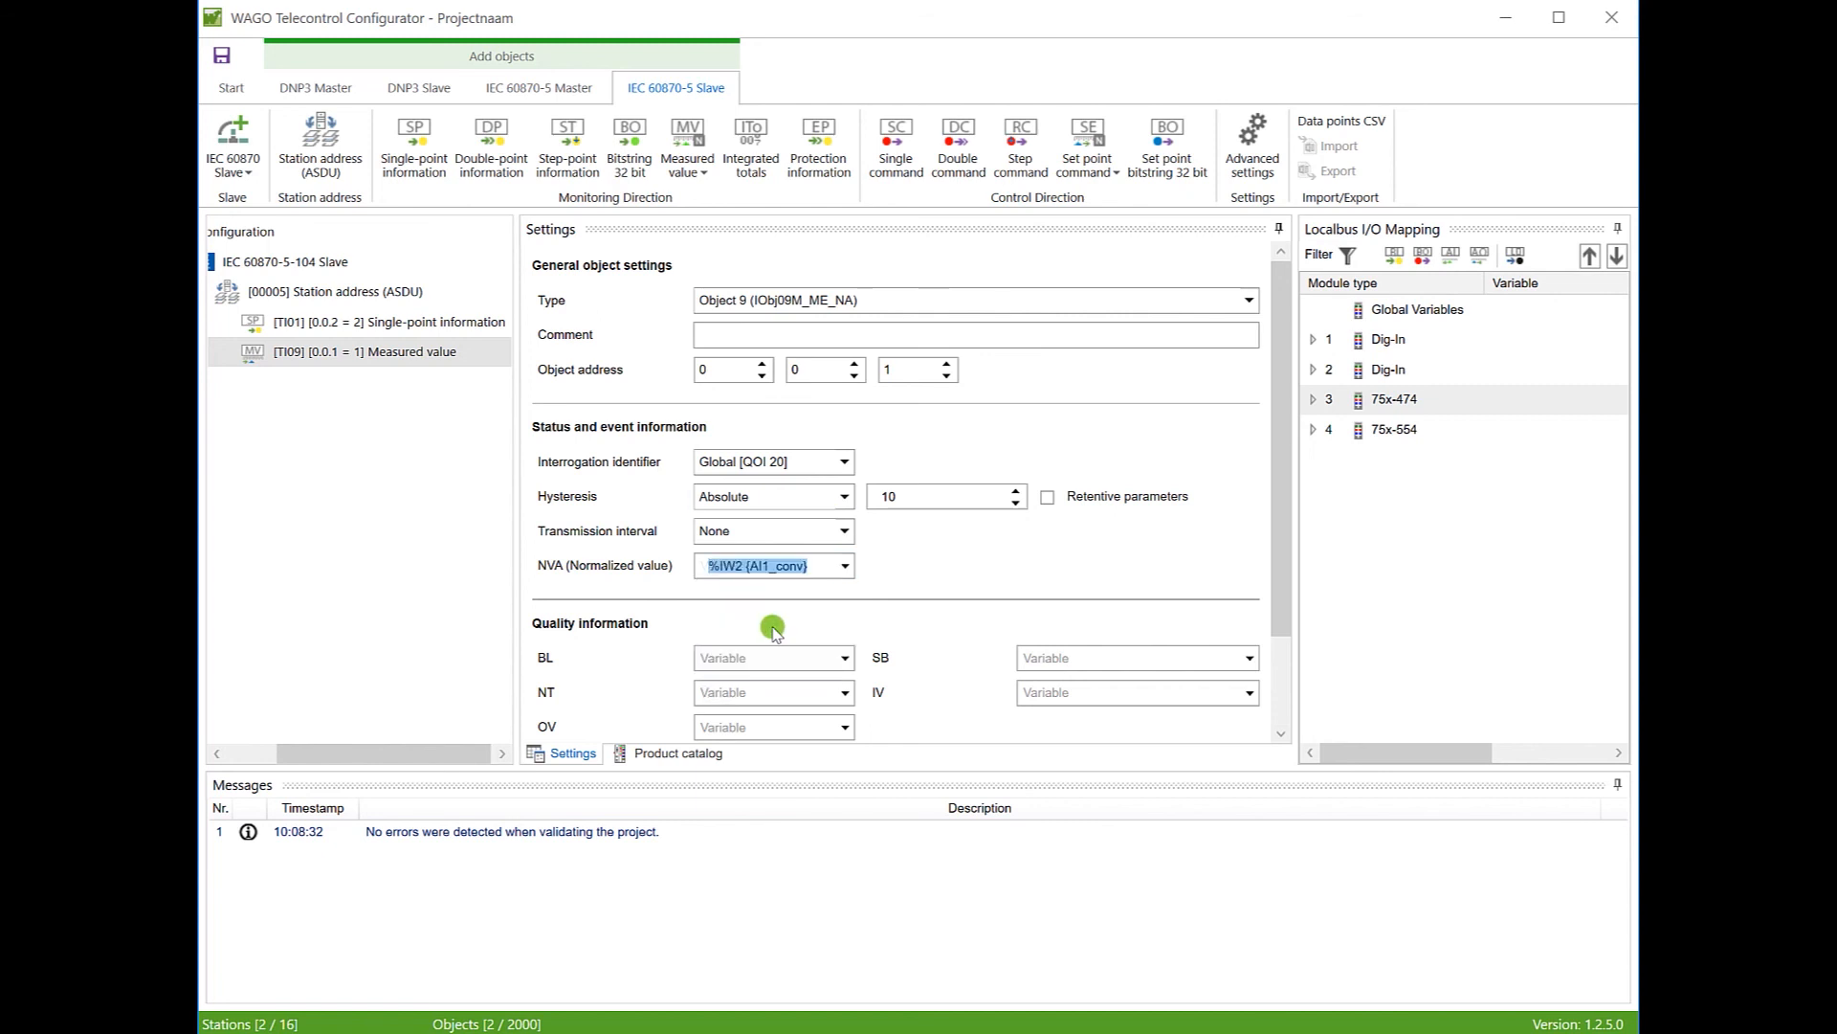
{"action": "left_click", "coordinate": [886, 370]}
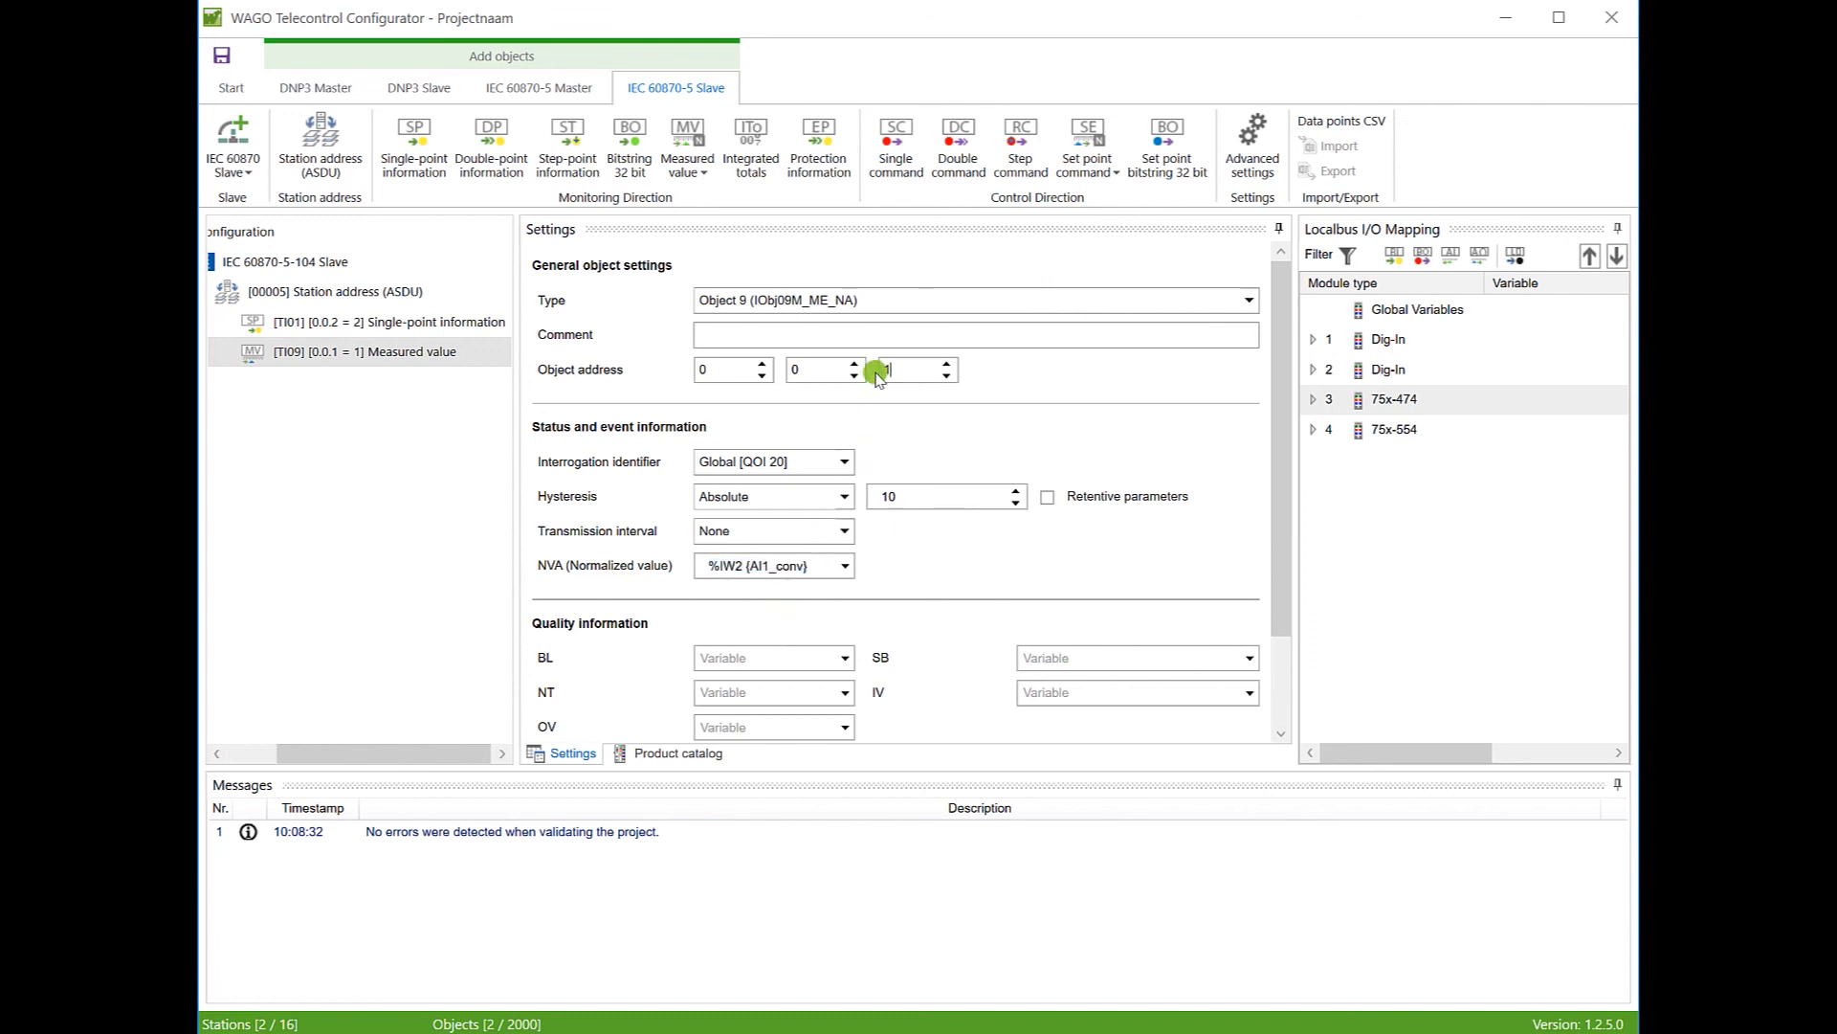
{"action": "type", "text": "3"}
{"action": "left_click", "coordinate": [845, 534]}
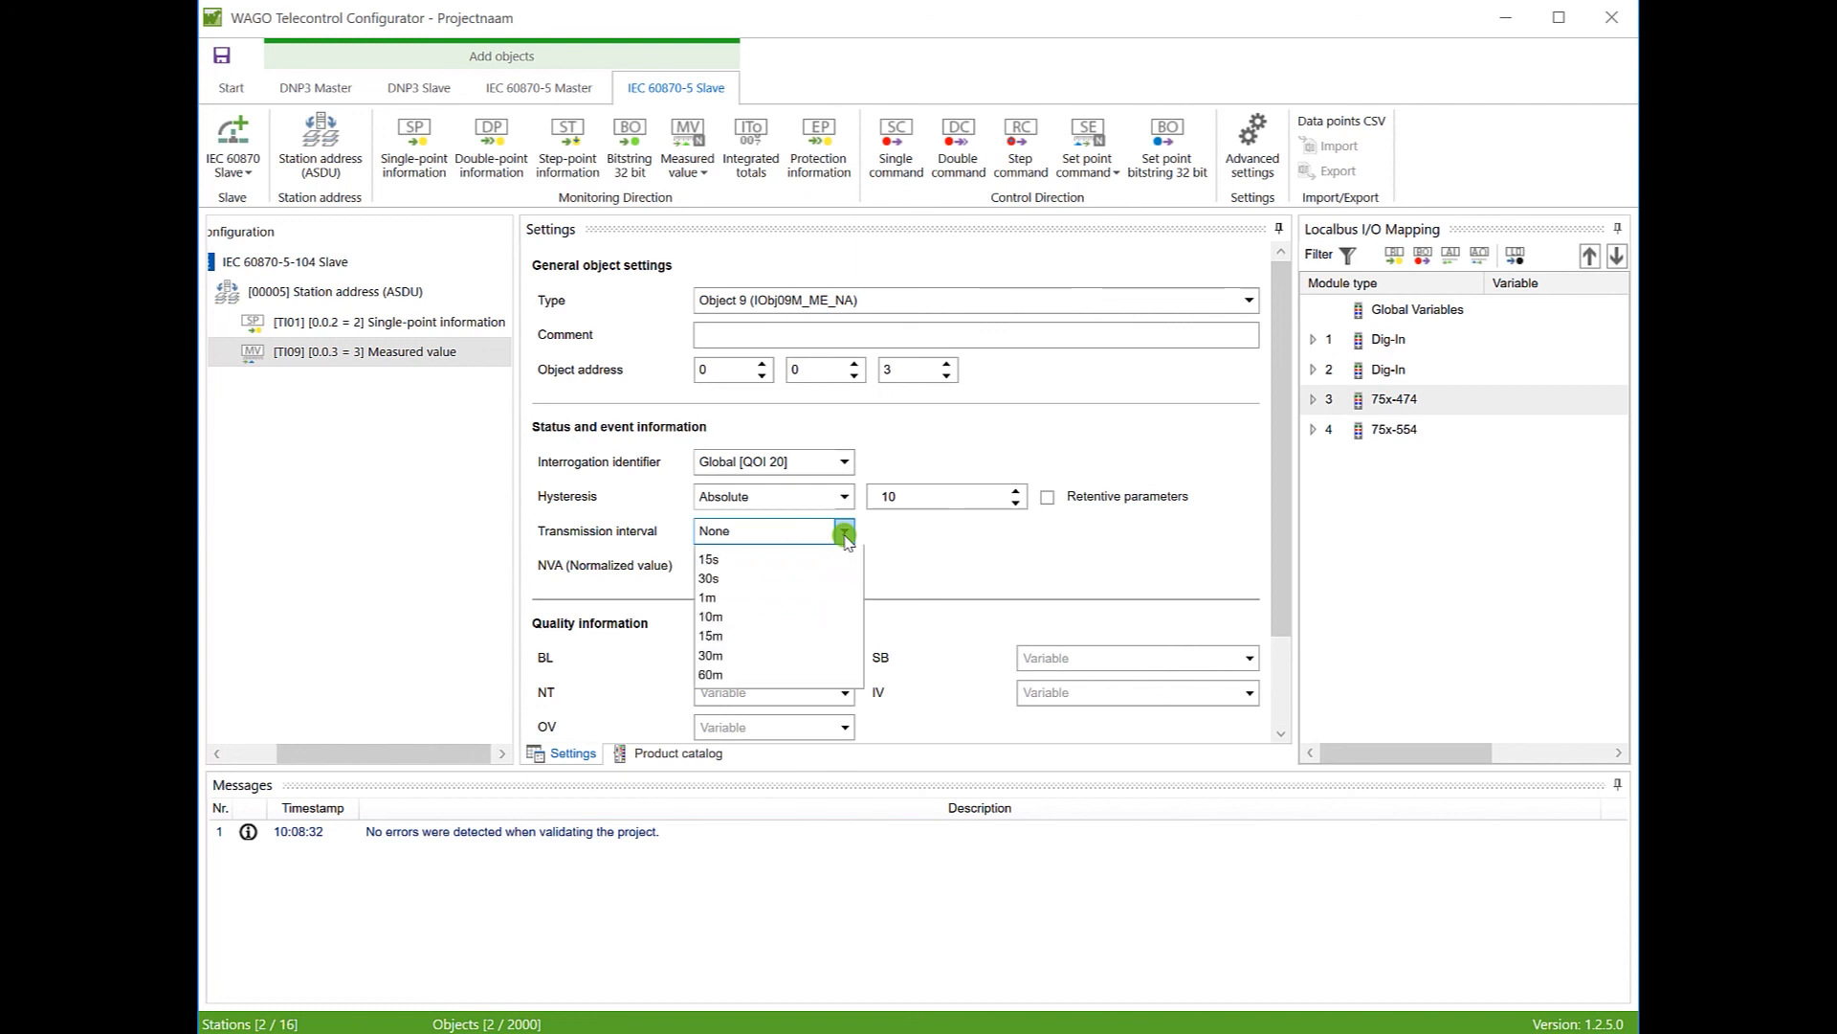
{"action": "left_click", "coordinate": [787, 579]}
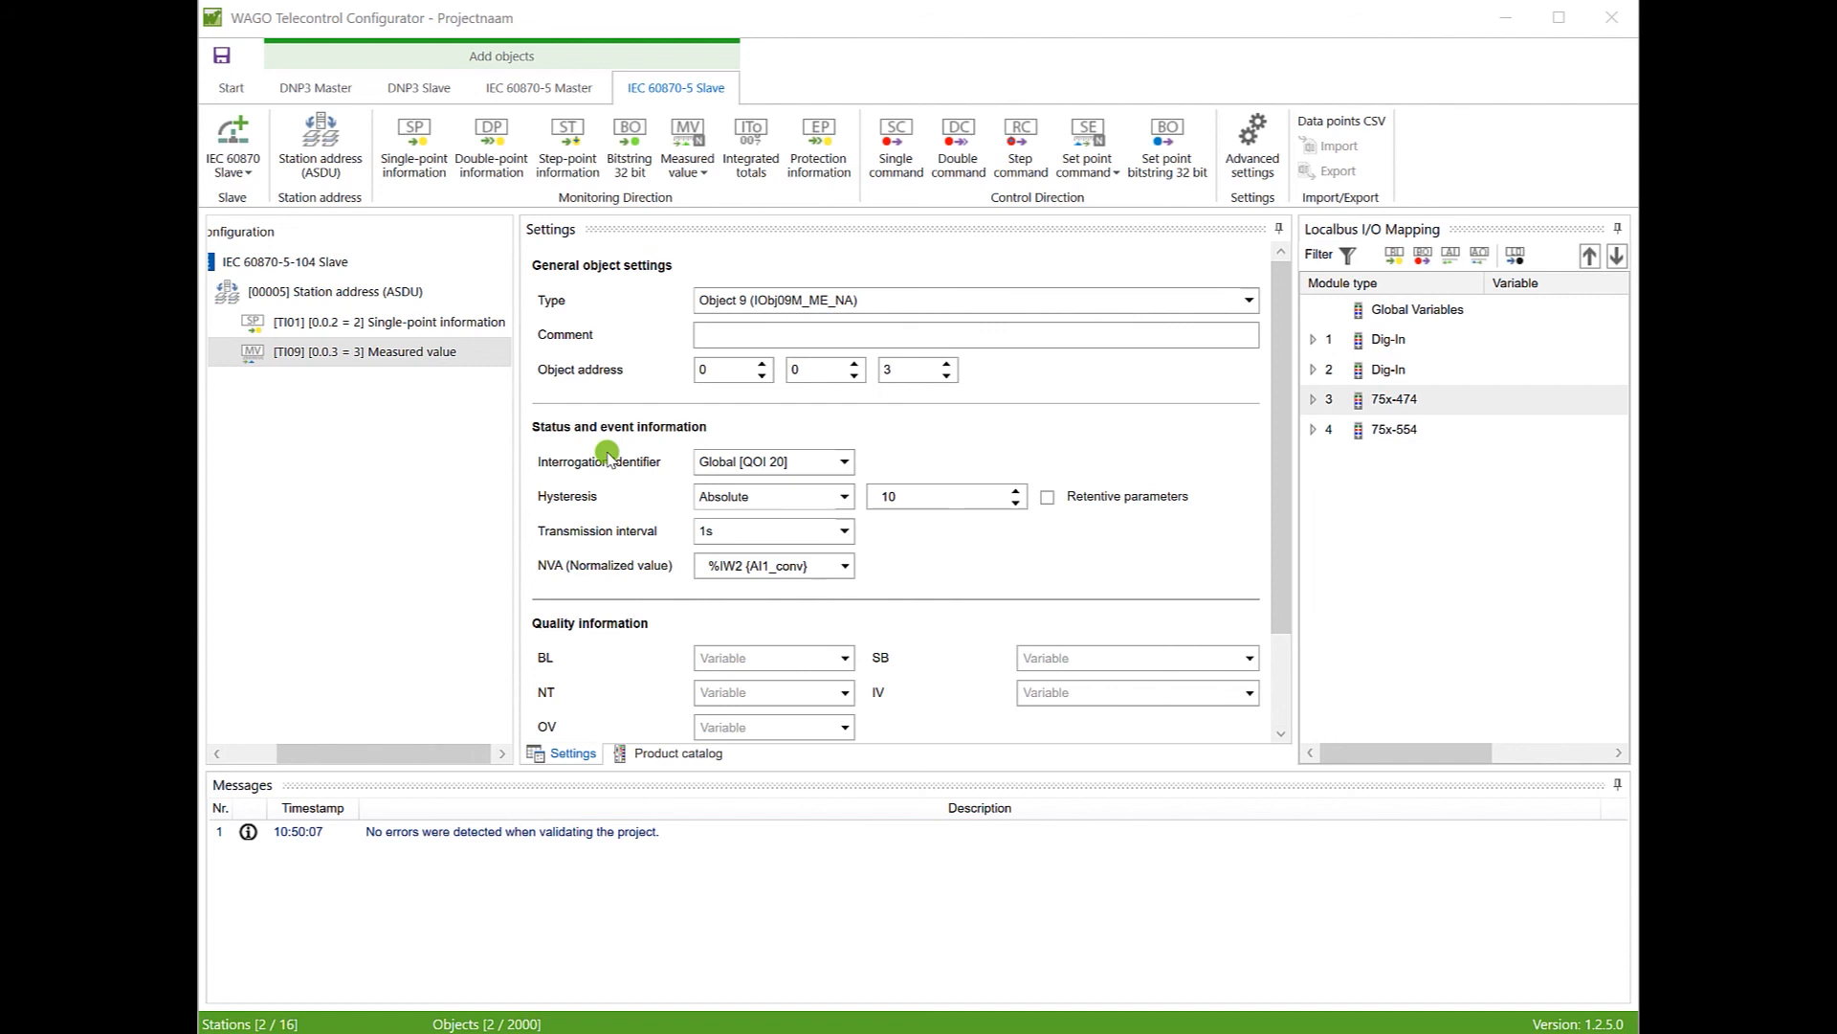
Step: Start downloading the project to 192.168.1.150, re-entering the device password
{"action": "left_click", "coordinate": [236, 88]}
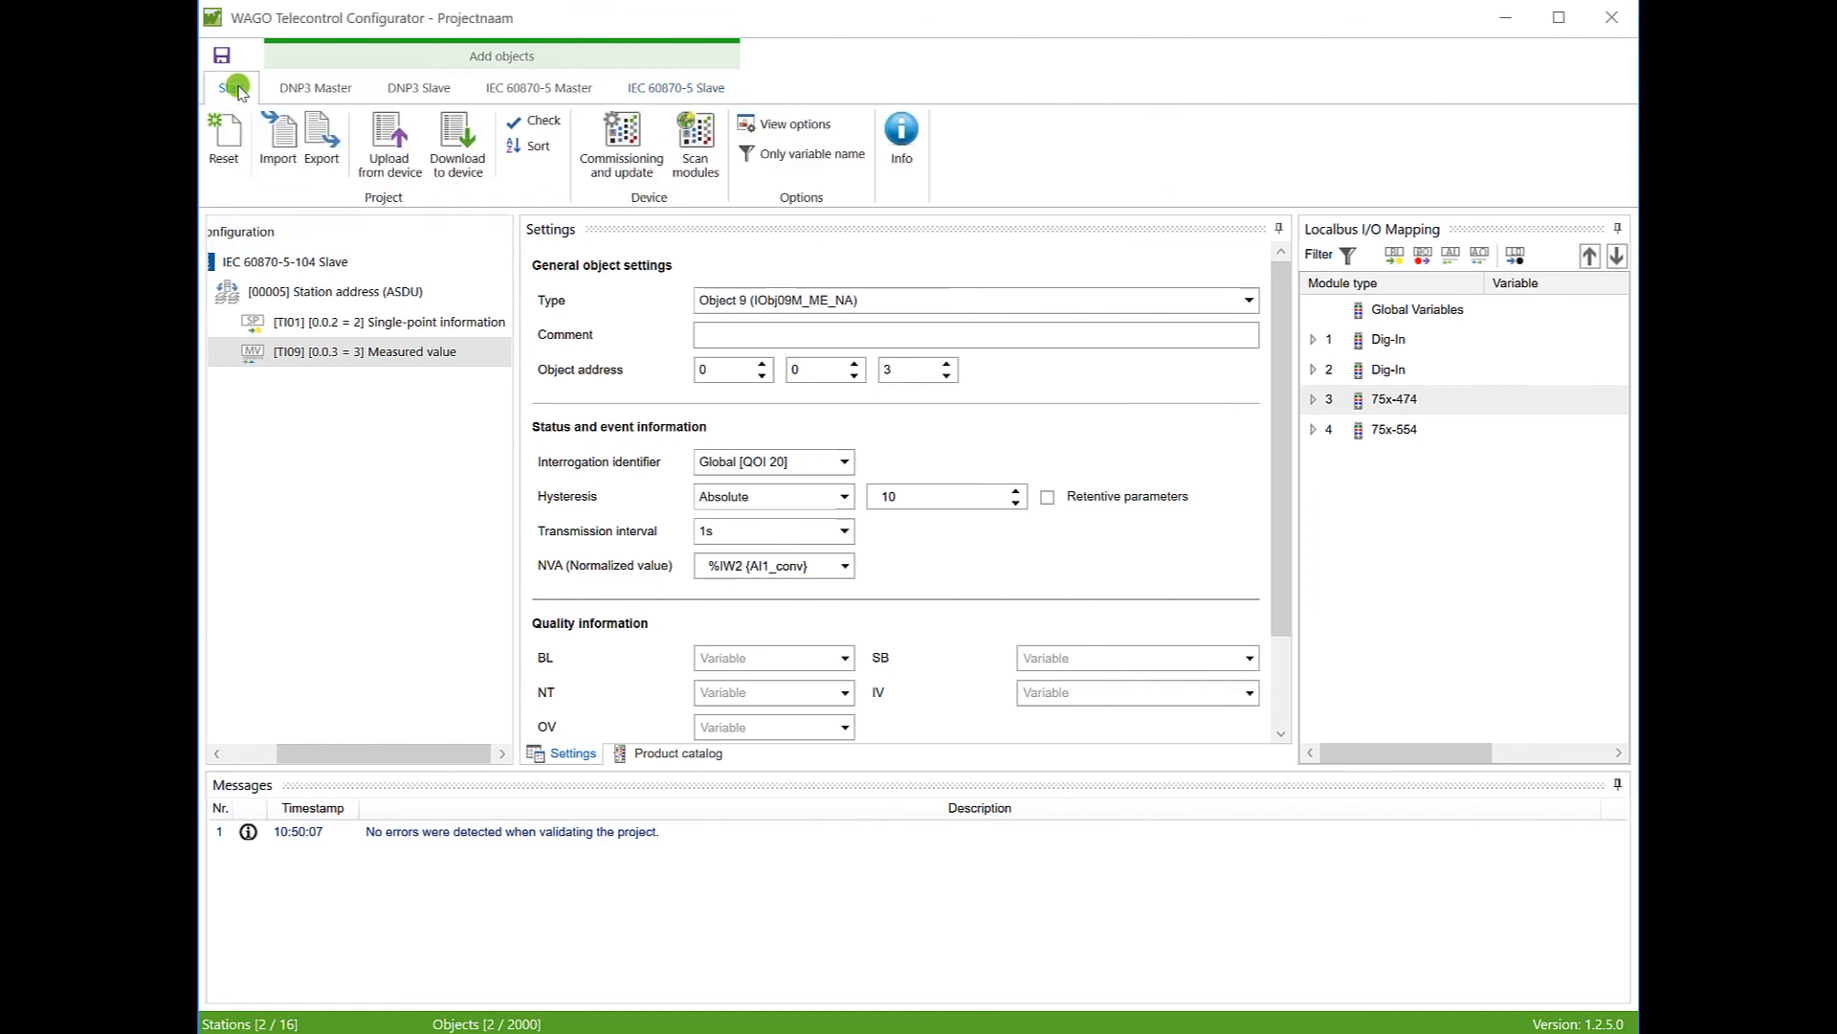
{"action": "left_click", "coordinate": [457, 139]}
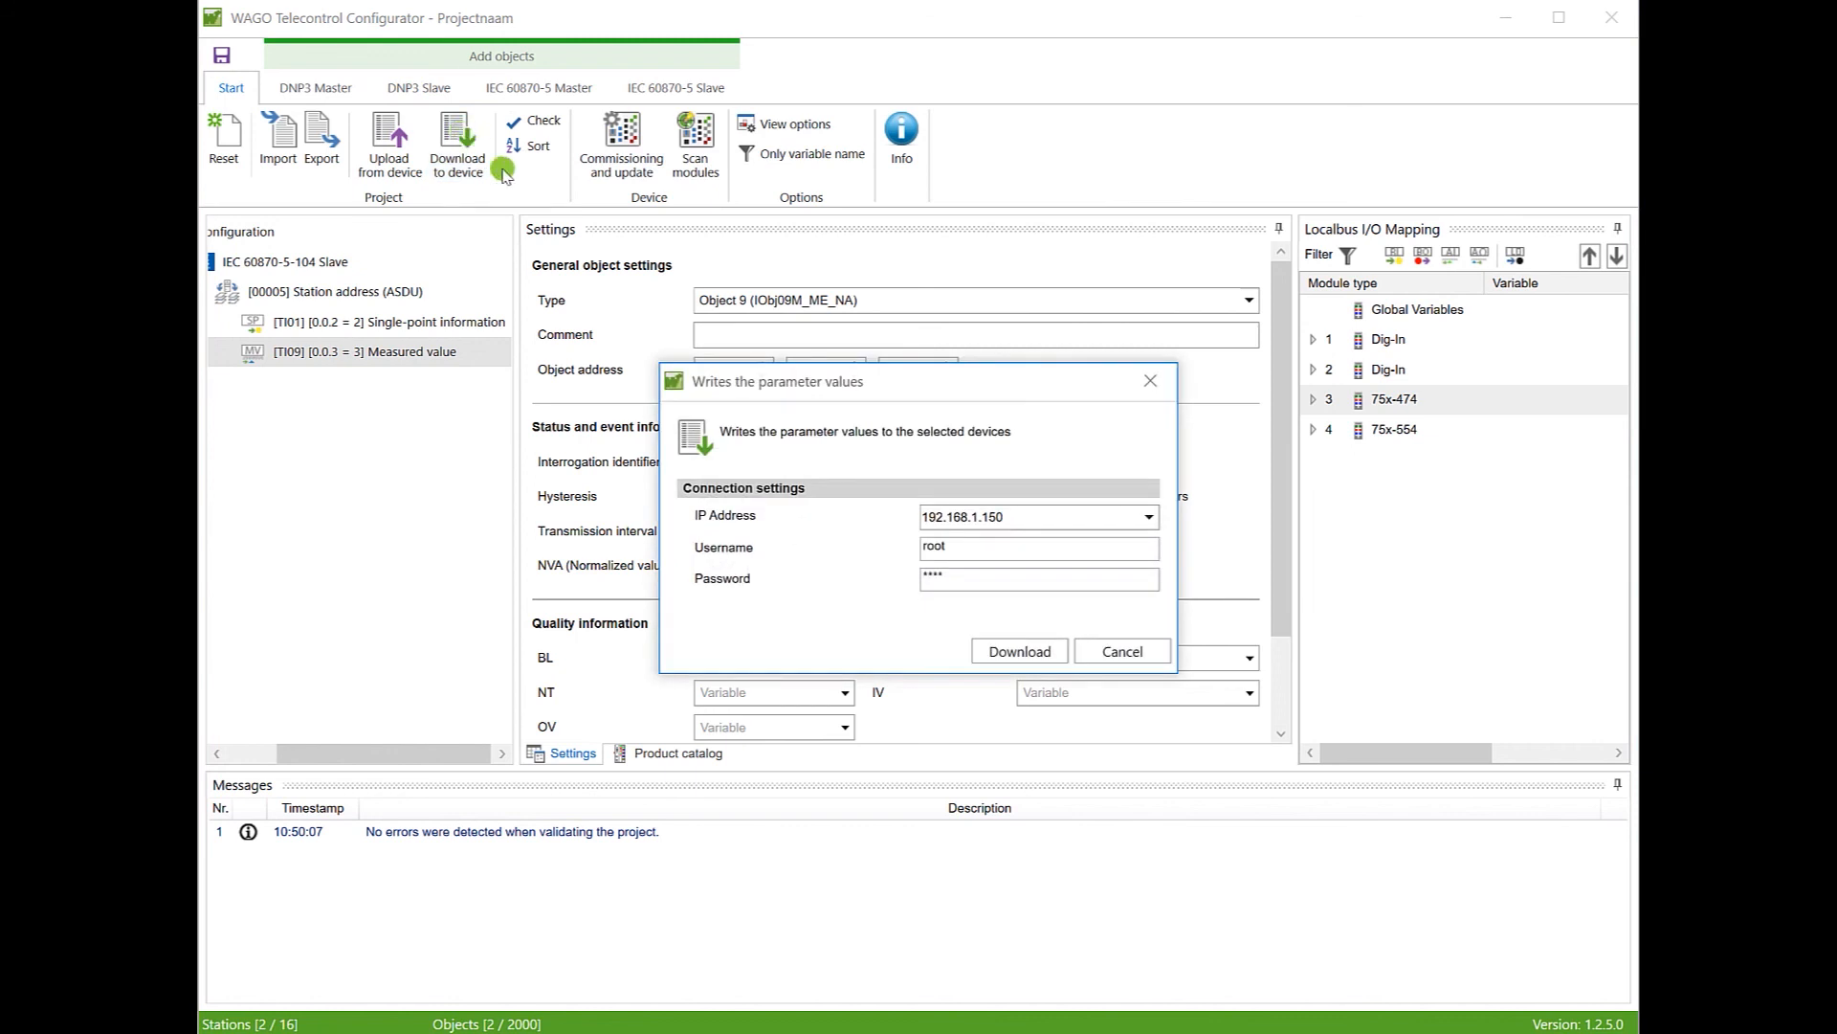
{"action": "left_click", "coordinate": [981, 584]}
{"action": "left_click_drag", "start_coordinate": [981, 585], "coordinate": [861, 581]}
{"action": "type", "text": "wago"}
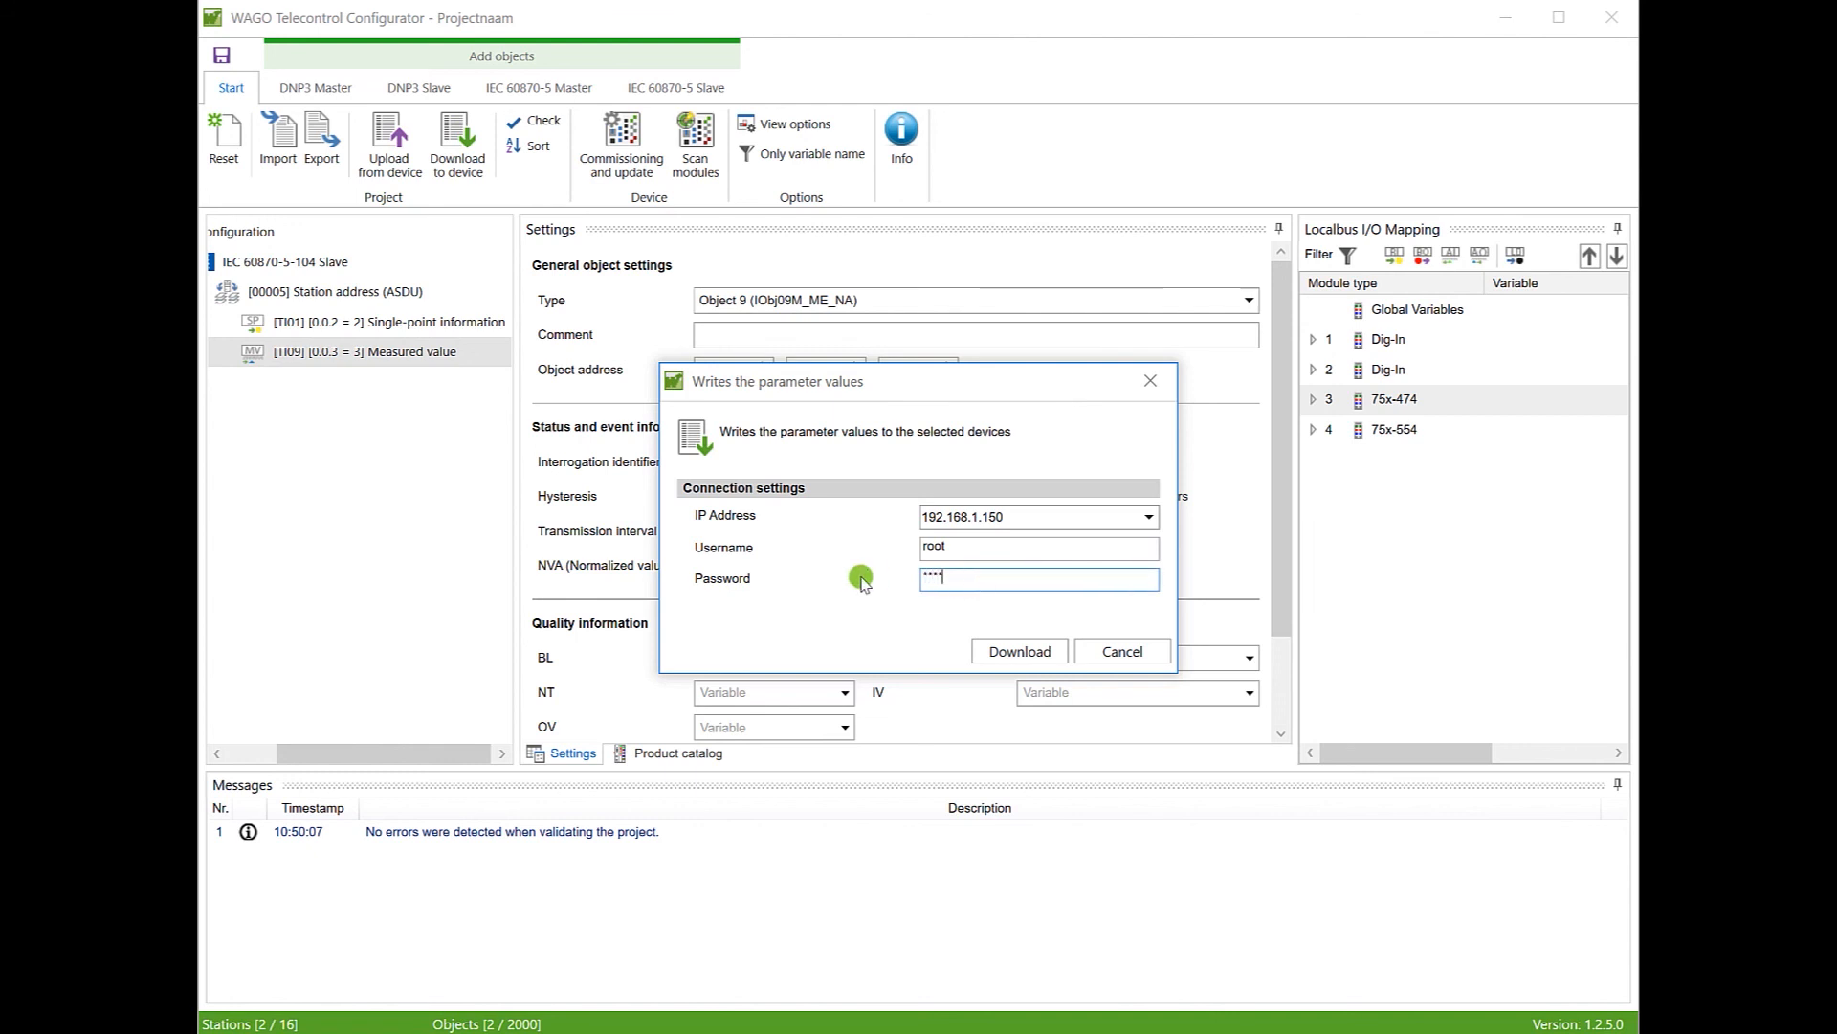
{"action": "left_click", "coordinate": [1012, 653]}
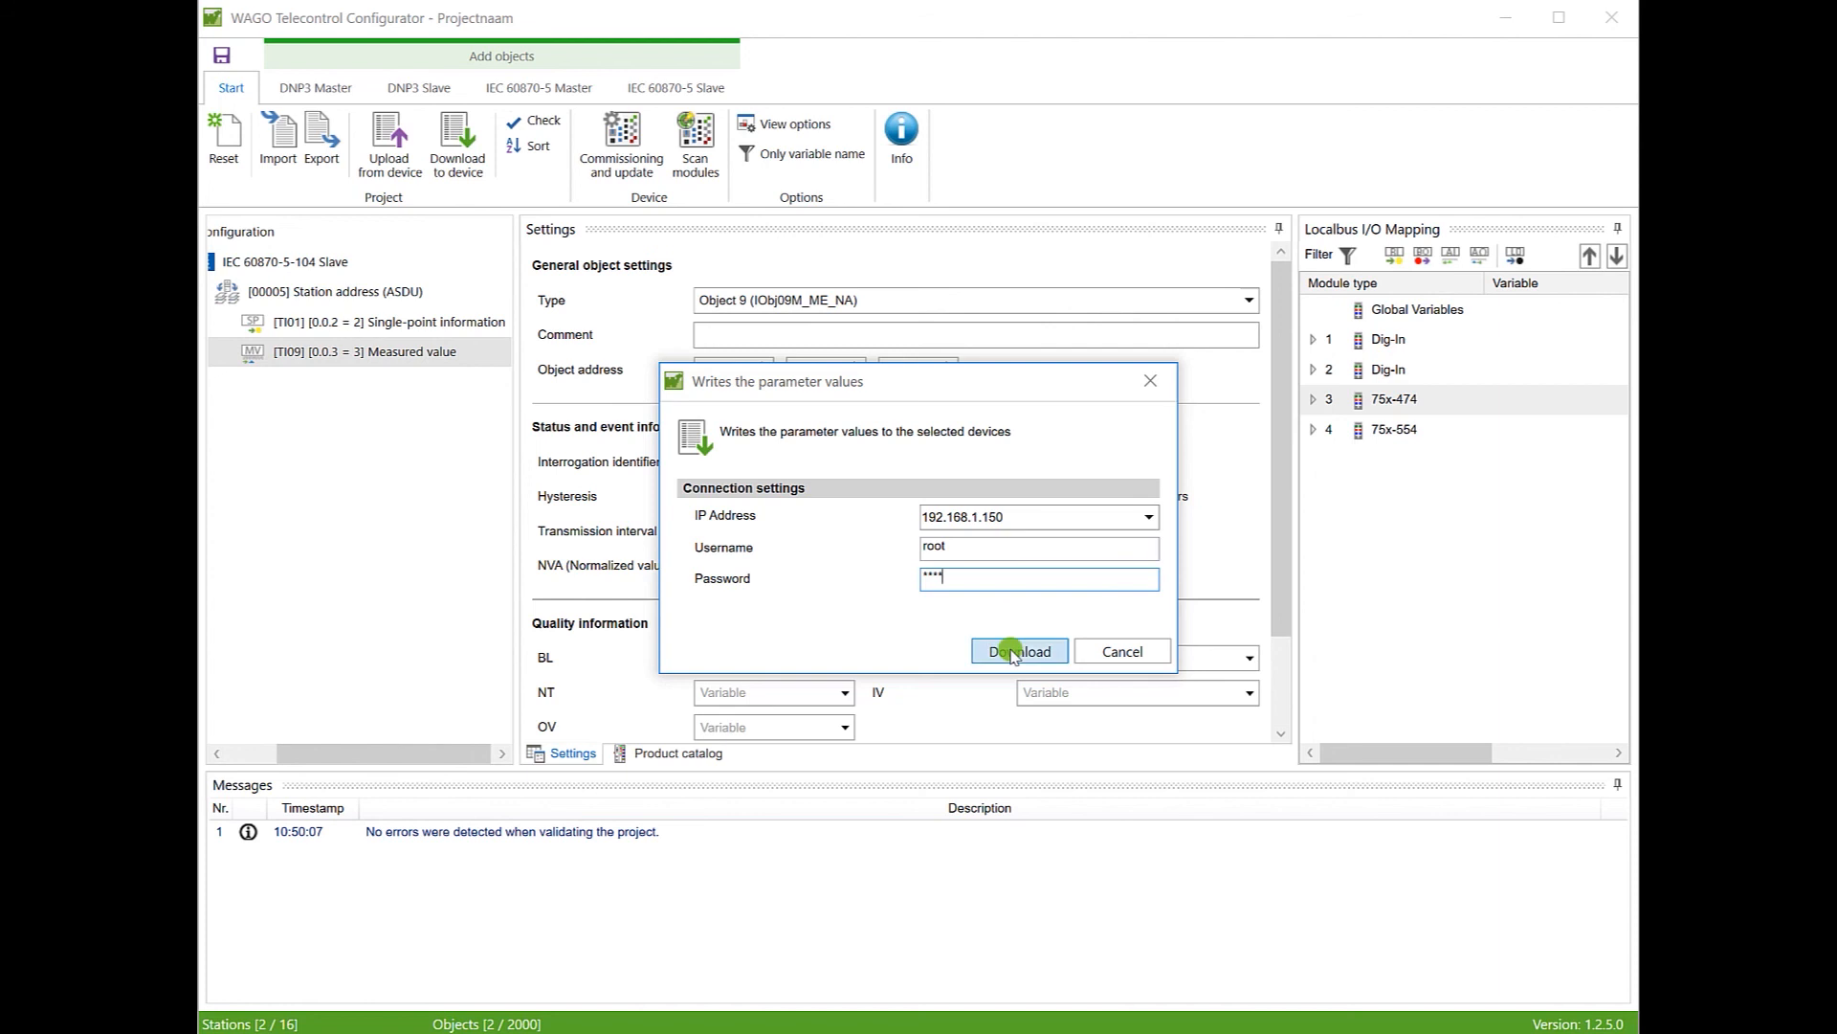